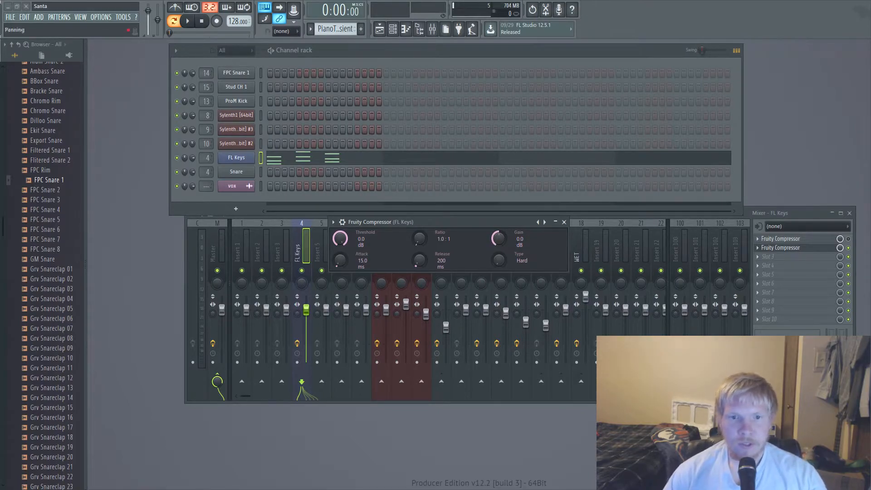
Play the FL Keys pattern with the compressor in effect slot 1 switched on and off to compare the sound
left_click_drag(450, 223, 435, 241)
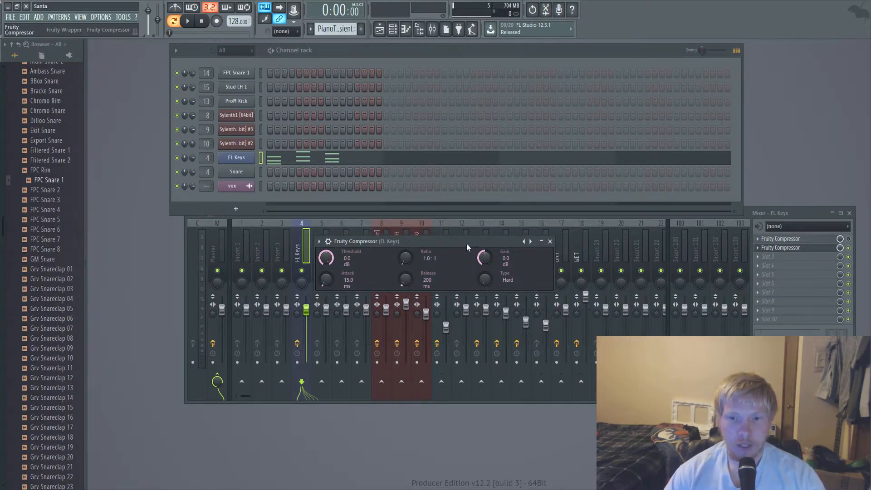
left_click_drag(467, 243, 465, 254)
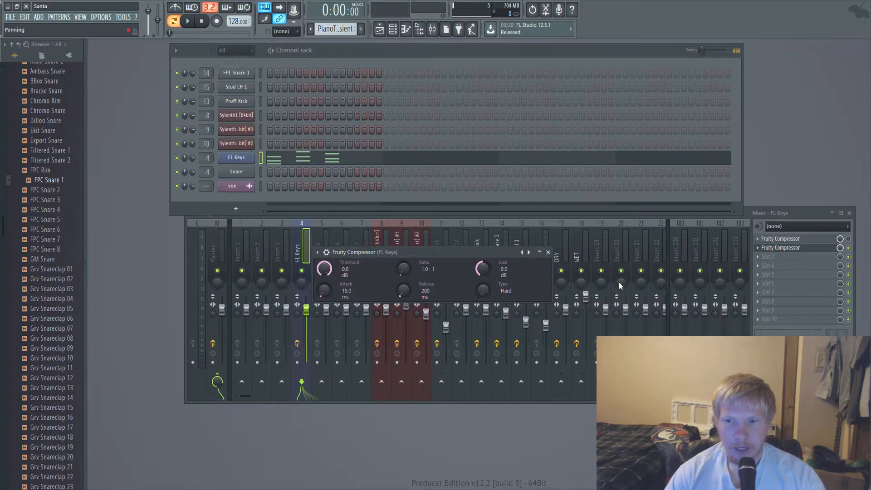
left_click(850, 239)
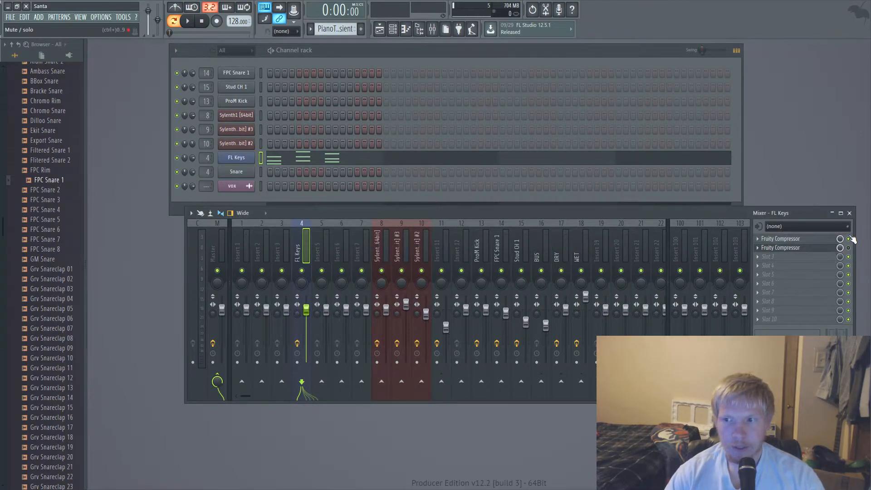
key("space")
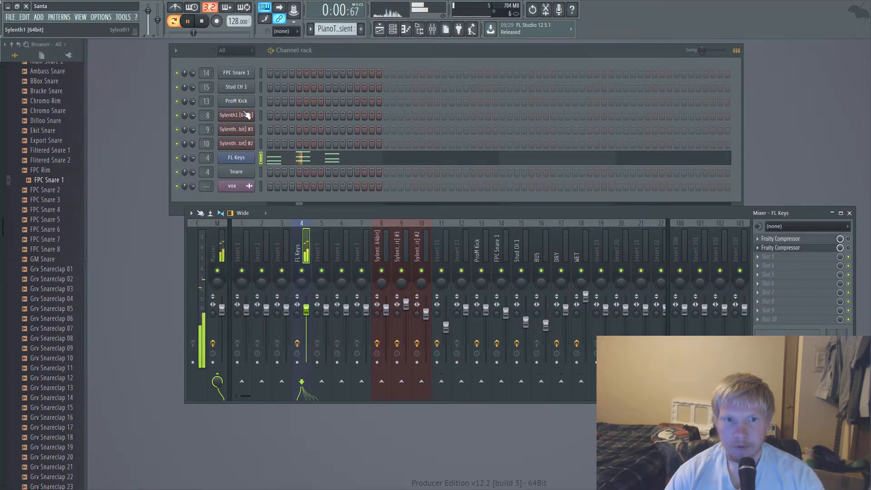
key("space")
left_click(849, 239)
key("space")
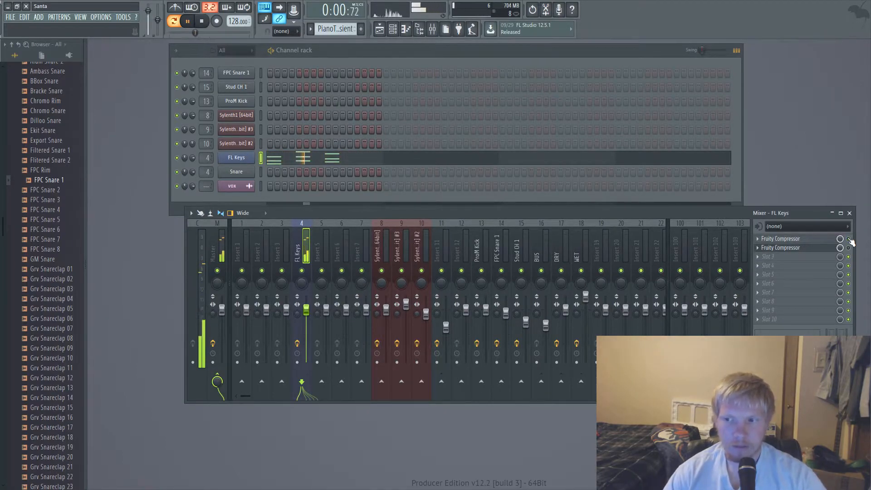
key("space")
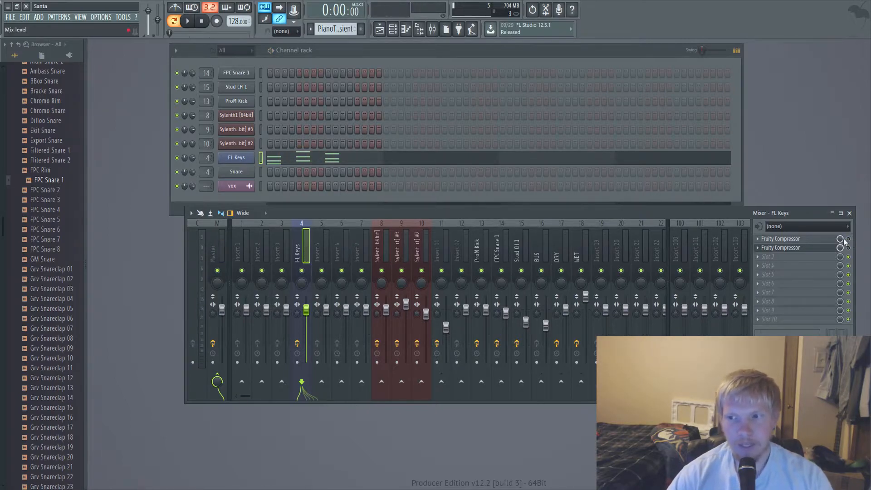
Open the second Fruity Compressor on the FL Keys track and play the pattern to check its level
left_click(810, 248)
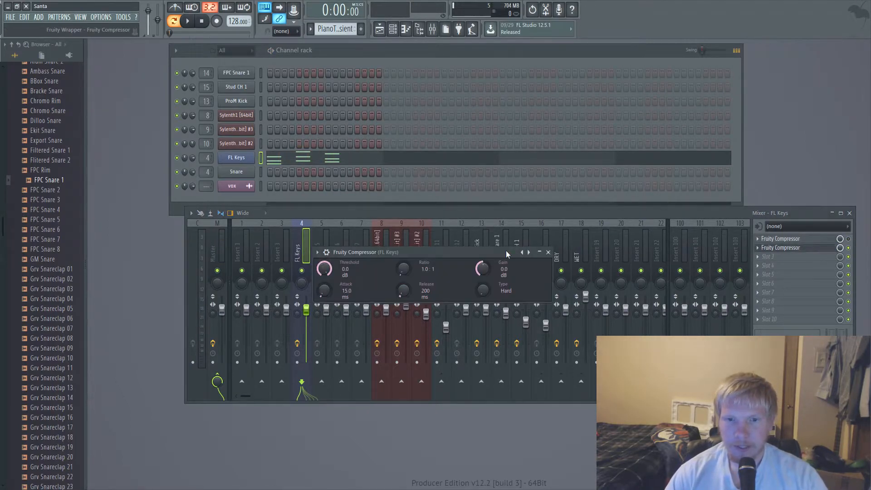
left_click_drag(435, 255, 429, 225)
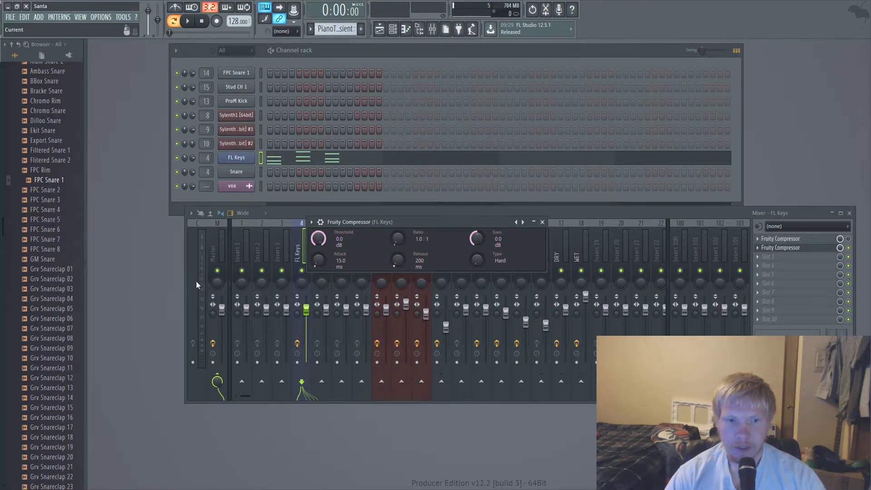
key("space")
key("space")
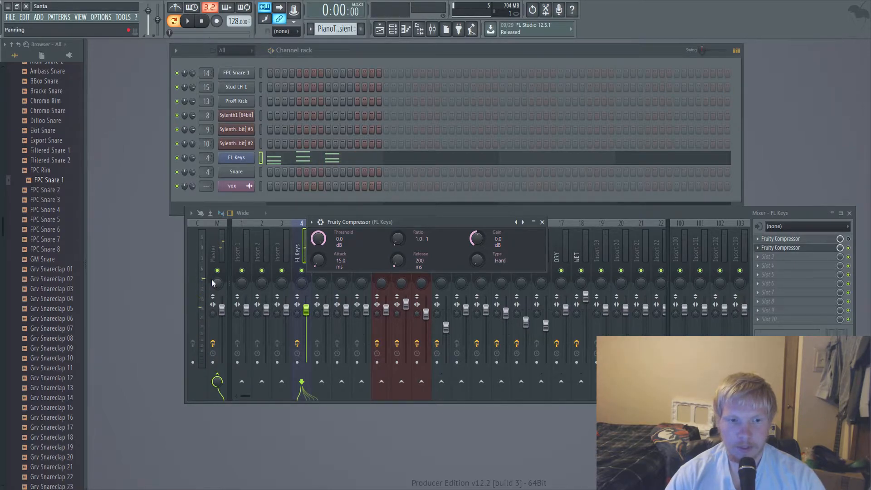
Set the second compressor's threshold to -12.0 dB and ratio to 2.1:1, try a 4.5 dB gain, and reset the gain
left_click_drag(331, 237, 331, 260)
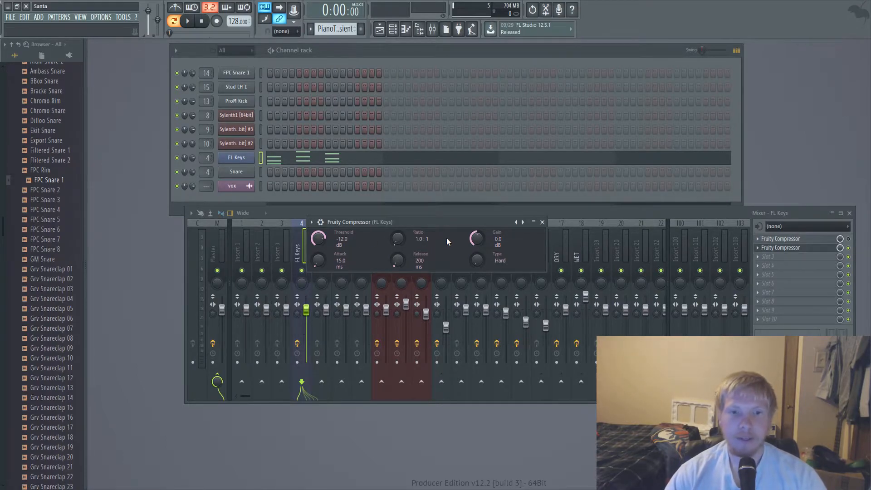
left_click_drag(398, 239, 397, 235)
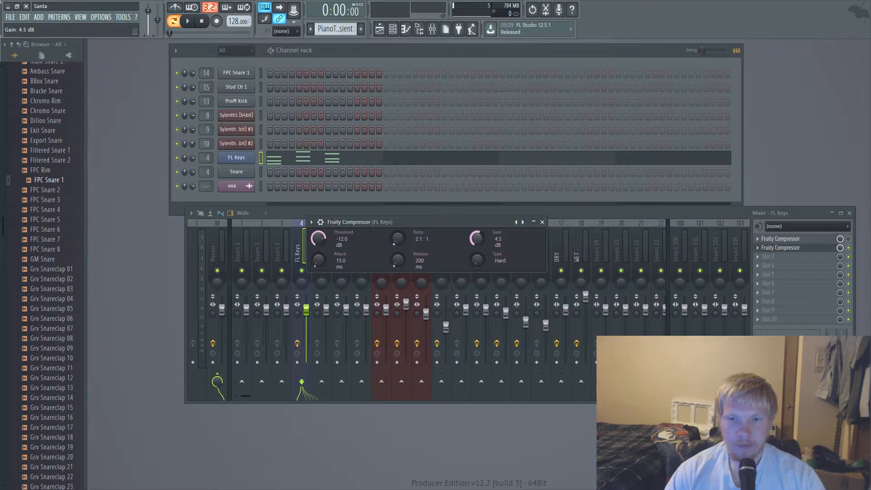
mouse_move(477, 238)
left_mouse_down()
mouse_move(476, 286)
mouse_move(478, 237)
left_mouse_up()
left_click(477, 238, "alt")
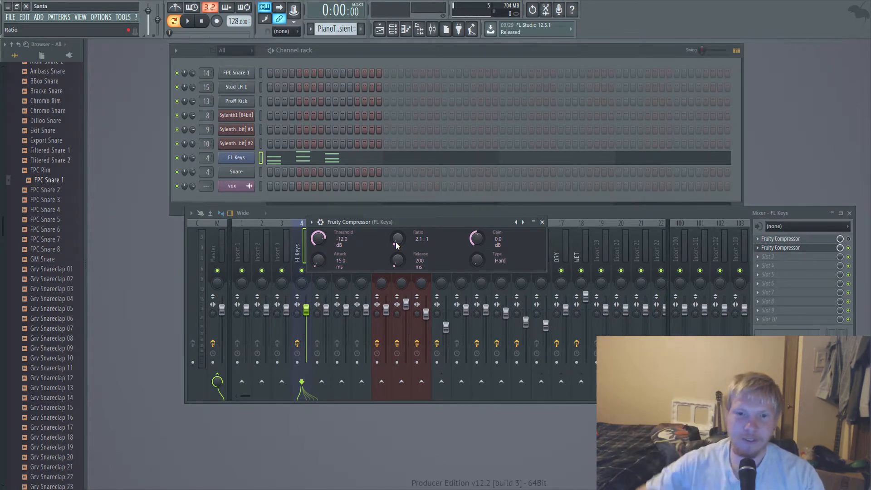
left_click_drag(389, 220, 376, 222)
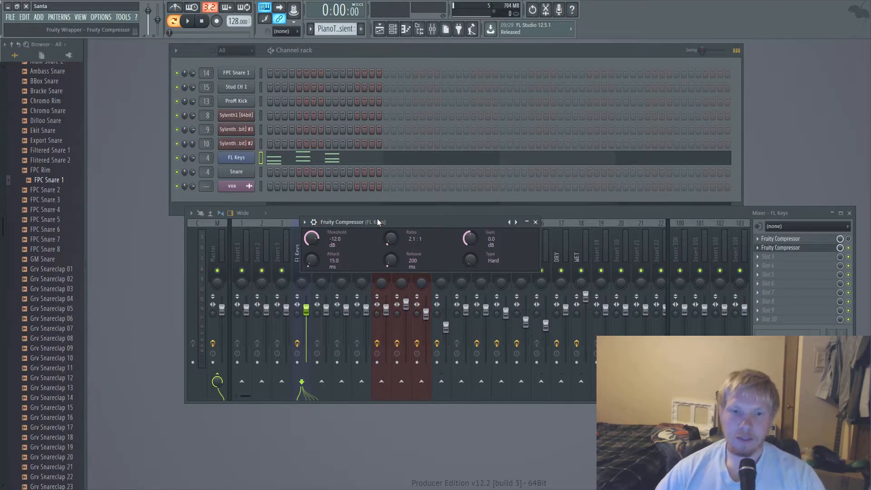
mouse_move(377, 218)
left_mouse_down()
mouse_move(379, 205)
mouse_move(371, 230)
mouse_move(370, 223)
left_mouse_up()
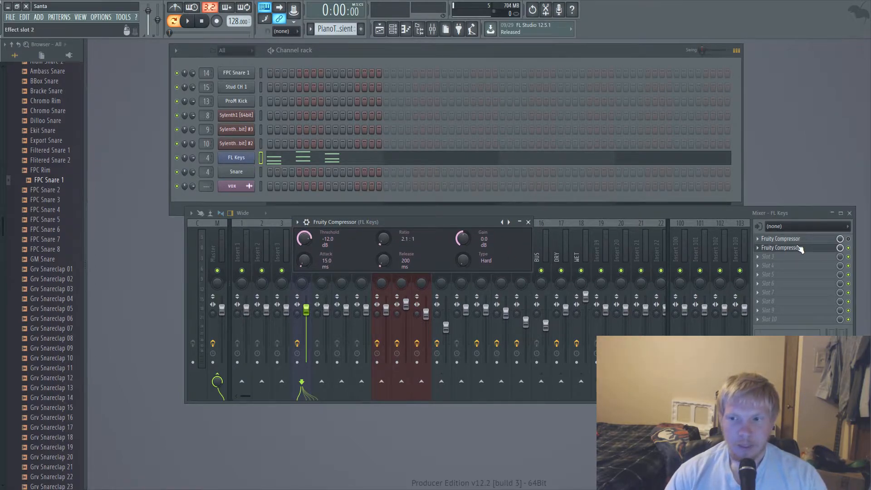
Switch from the second compressor to the first to examine its settings, and return to the second
left_click(850, 248)
left_click(821, 239)
left_click(848, 240)
left_click_drag(446, 184, 397, 221)
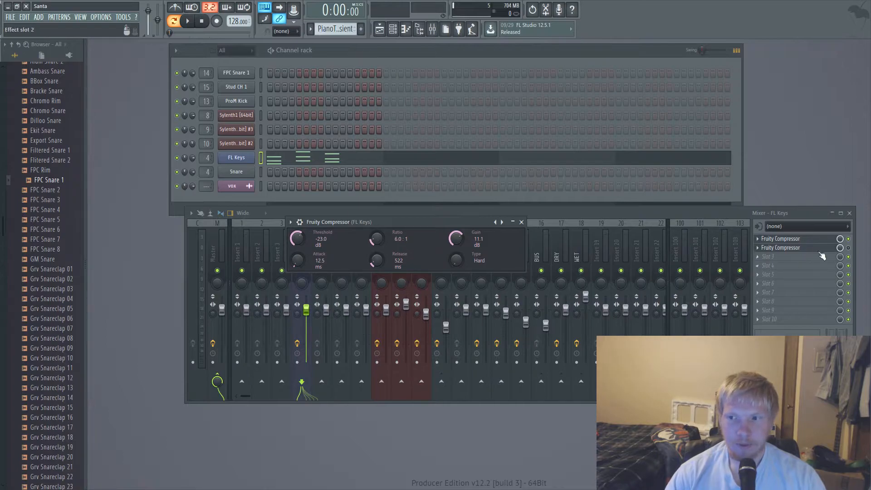
left_click(848, 239)
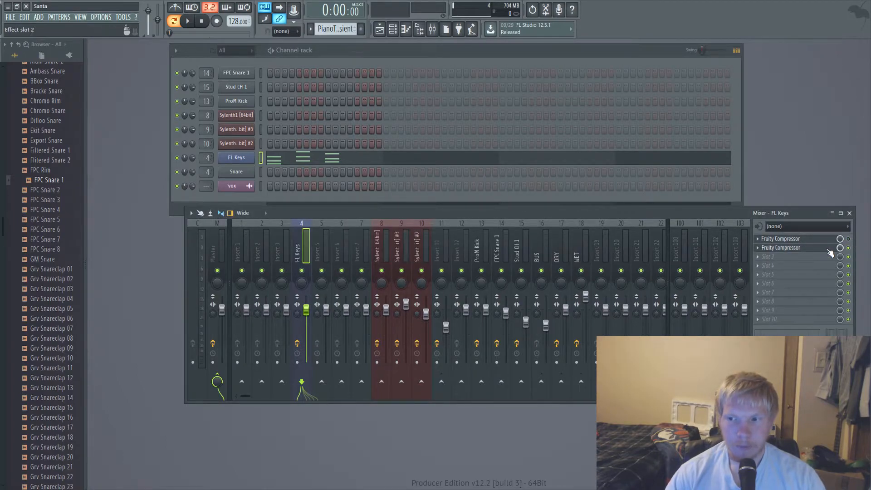
left_click(833, 248)
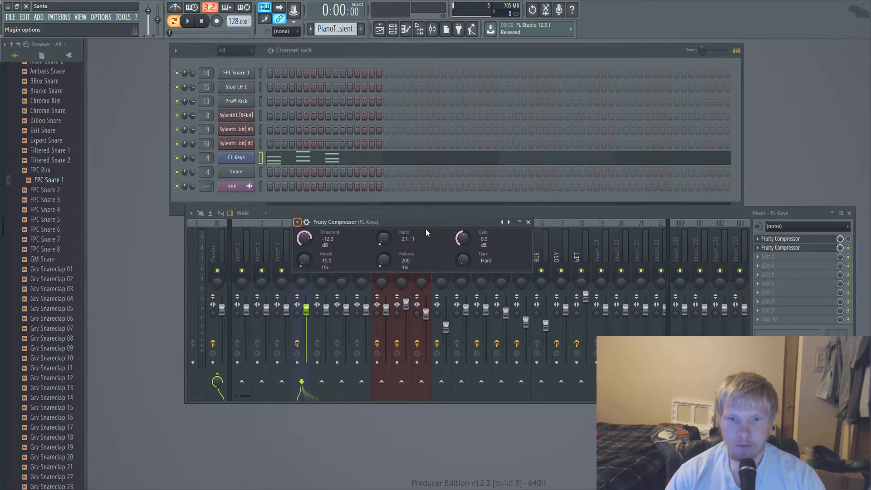
Play the uncompressed pattern, and set the second compressor to threshold -15.0 dB, ratio 2.2:1, attack 12.9 ms and release 407 ms
key("space")
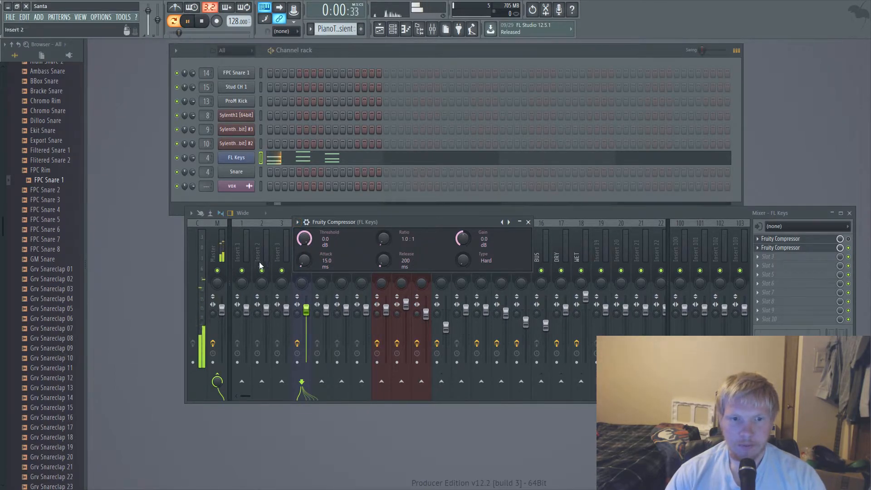
key("space")
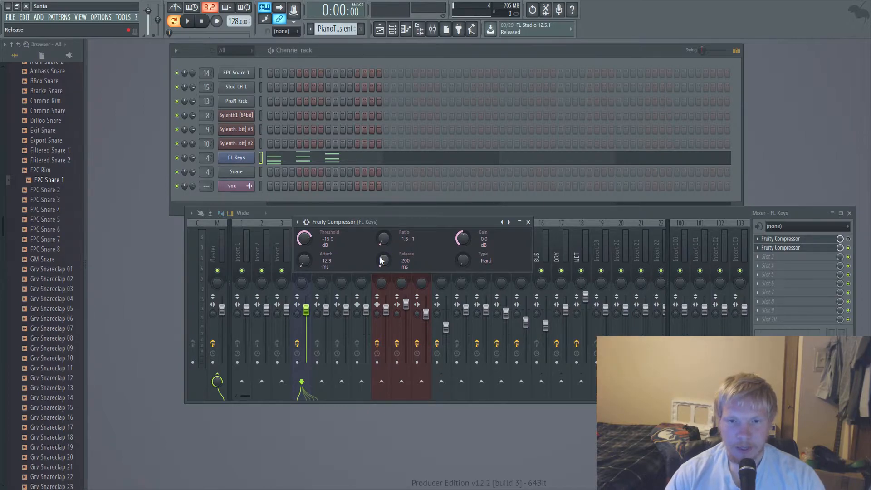
left_click_drag(383, 263, 381, 263)
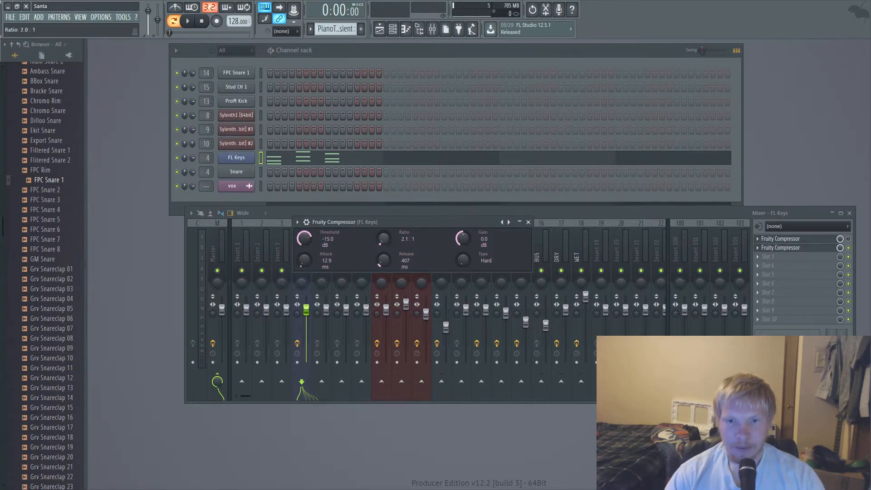
Play the FL Keys pattern with and without the second compressor to compare, and reopen its settings
key("space")
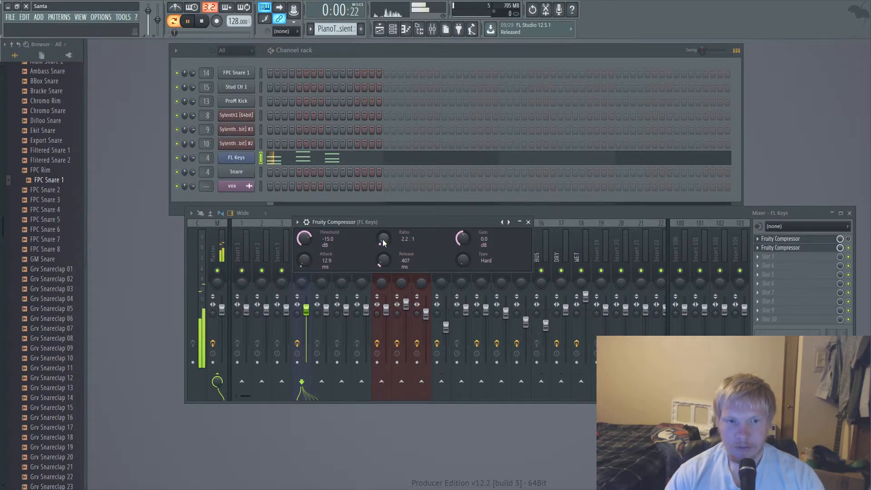
left_click(850, 249)
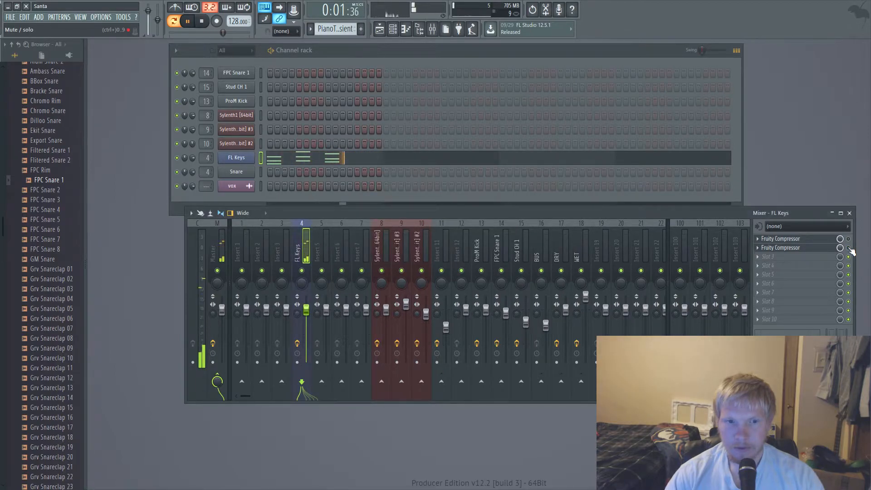
left_click(826, 248)
key("space")
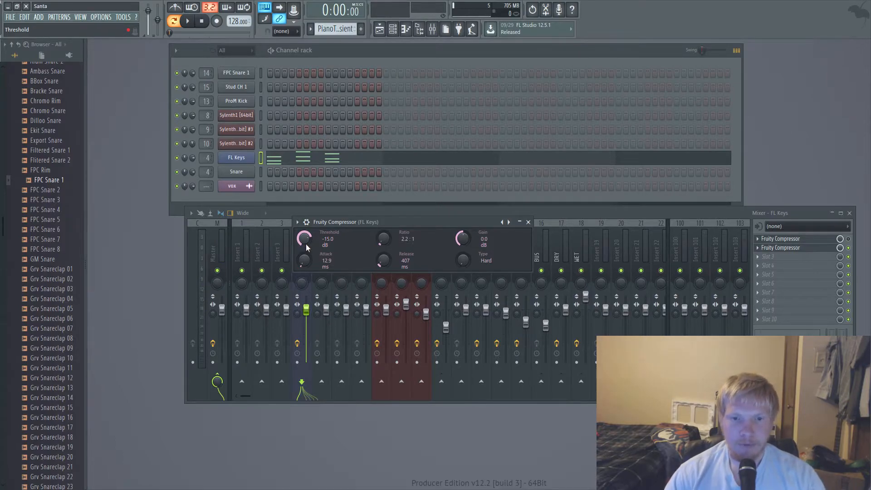
Lower the second compressor's threshold to -25.3 dB while the pattern plays
key("space")
mouse_move(305, 238)
left_mouse_down()
mouse_move(304, 266)
mouse_move(305, 254)
left_mouse_up()
key("space")
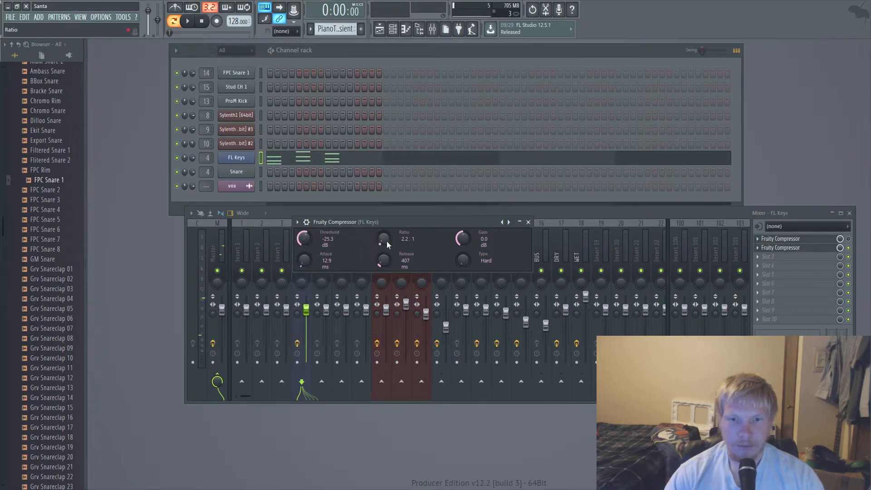
Audition the compressed pattern at default gain and raise the second compressor's gain to 5.0 dB
left_click_drag(463, 240, 465, 235)
left_click(466, 242, "alt")
key("space")
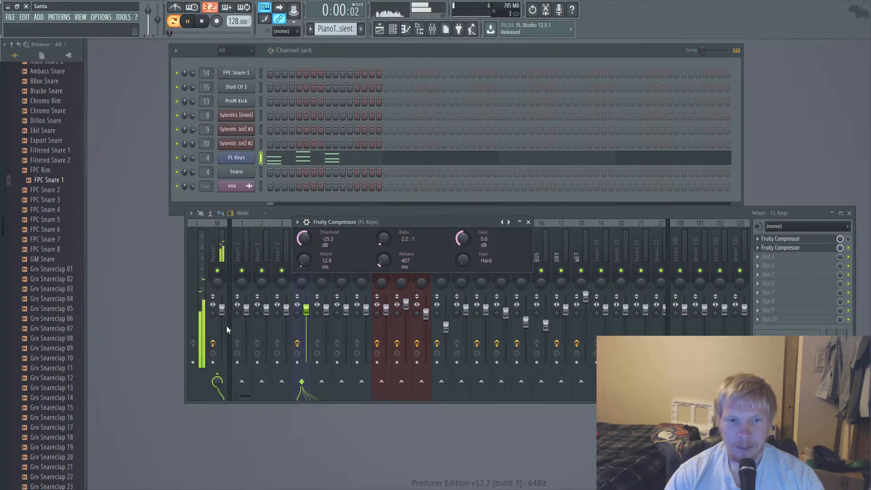
key("space")
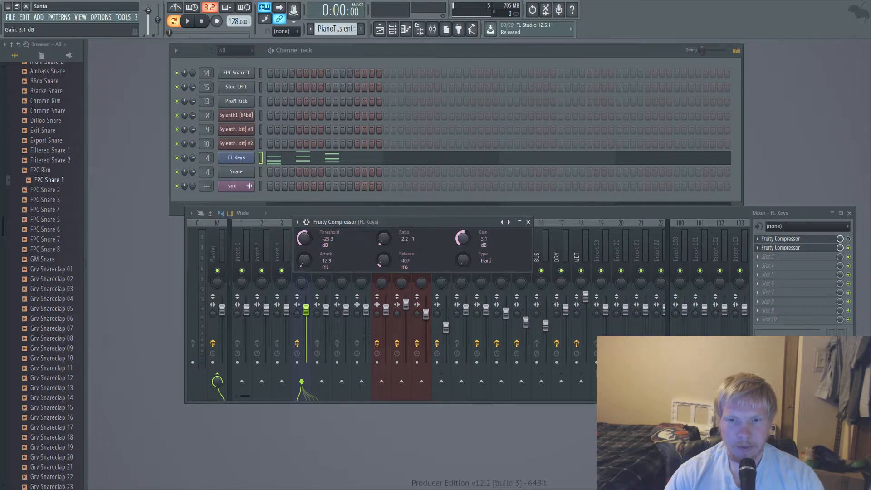
key("space")
left_click_drag(463, 238, 464, 239)
key("space")
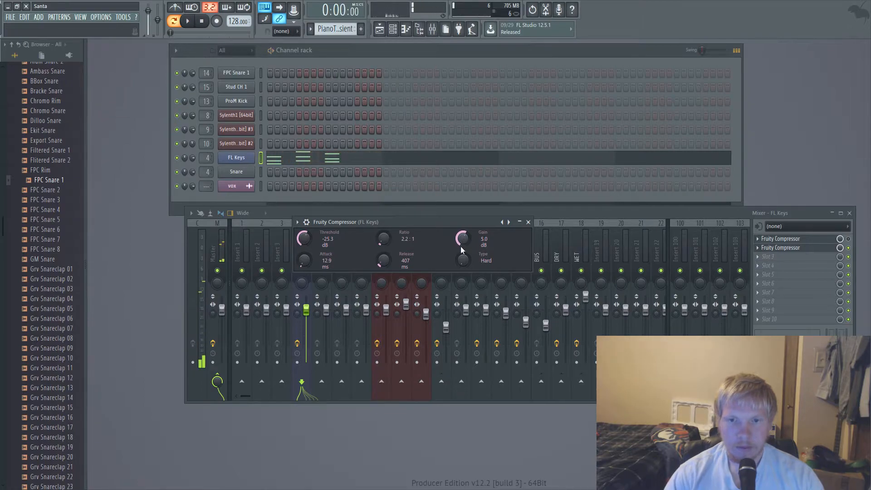
Compare the gain-compensated piano pattern with the second compressor bypassed and enabled during playback
left_click(849, 247)
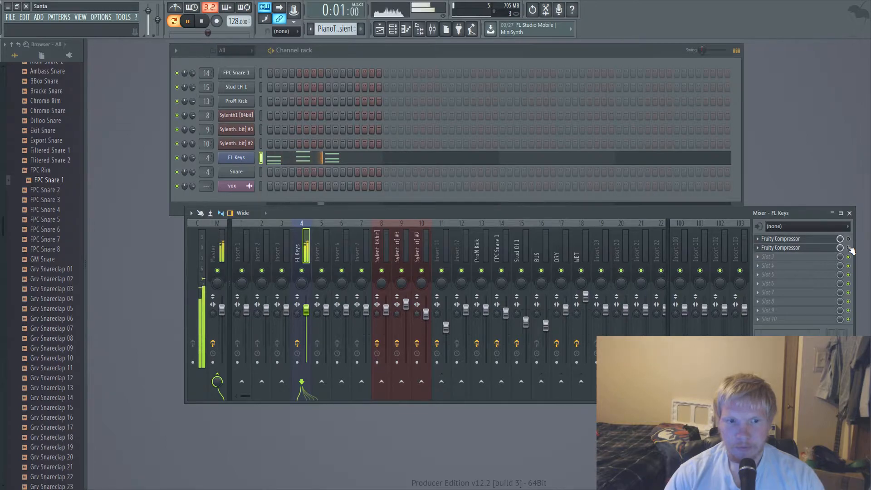
key("space")
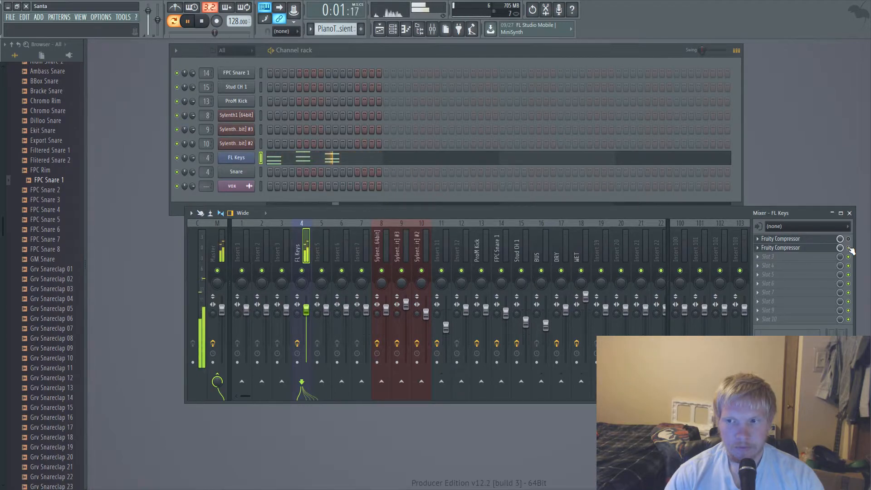
key("space")
left_click(827, 249)
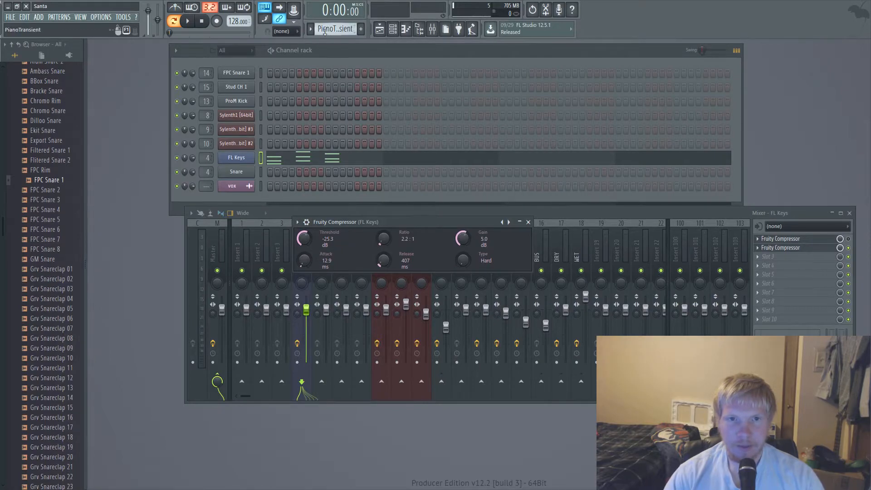
Switch to the SnareTransient pattern and compare the snare with the second compressor on and bypassed
left_click_drag(336, 29, 336, 24)
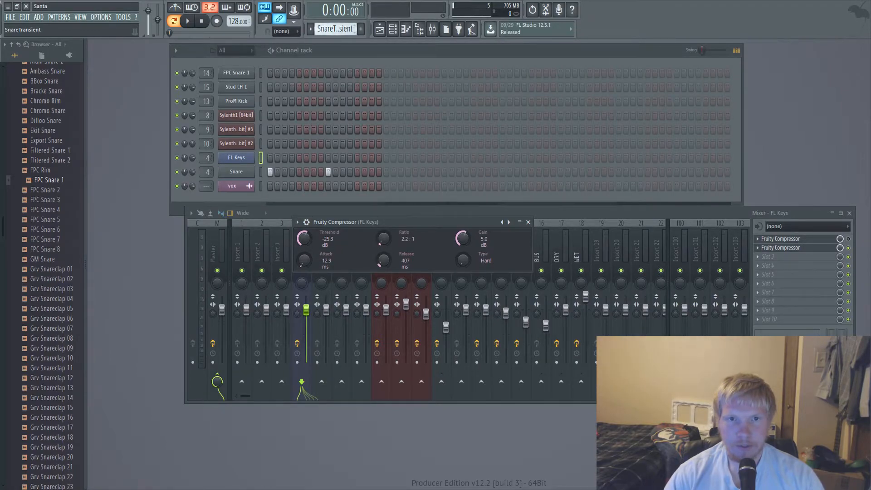
left_click(849, 250)
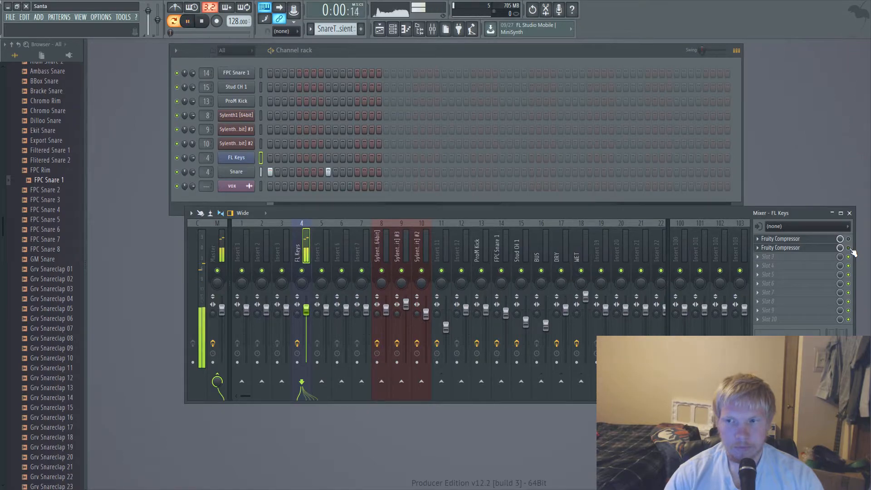
left_click(796, 248)
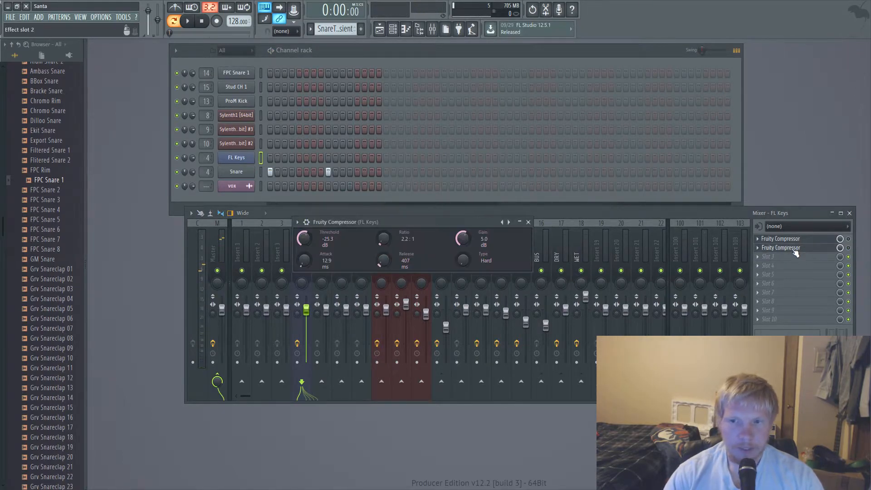
left_click(833, 248)
left_click(824, 249)
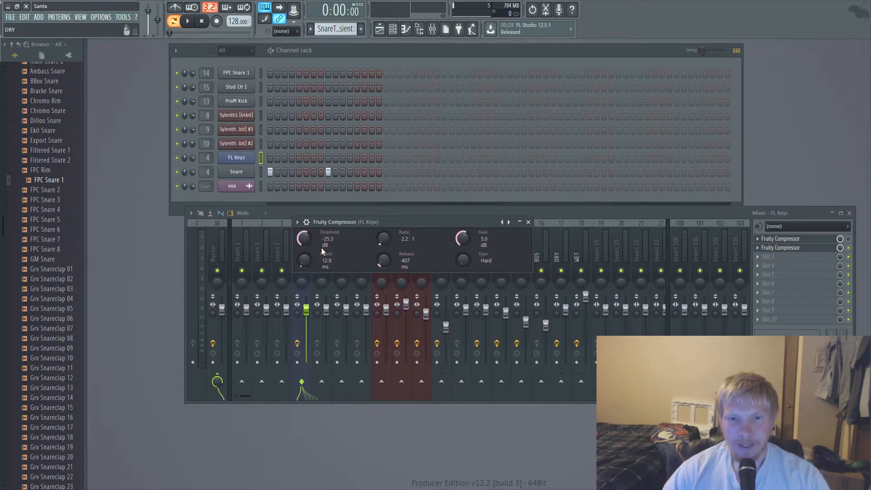
Move the compressor window aside and open the Snare channel's sample settings
left_click_drag(347, 222, 326, 223)
left_click(247, 171)
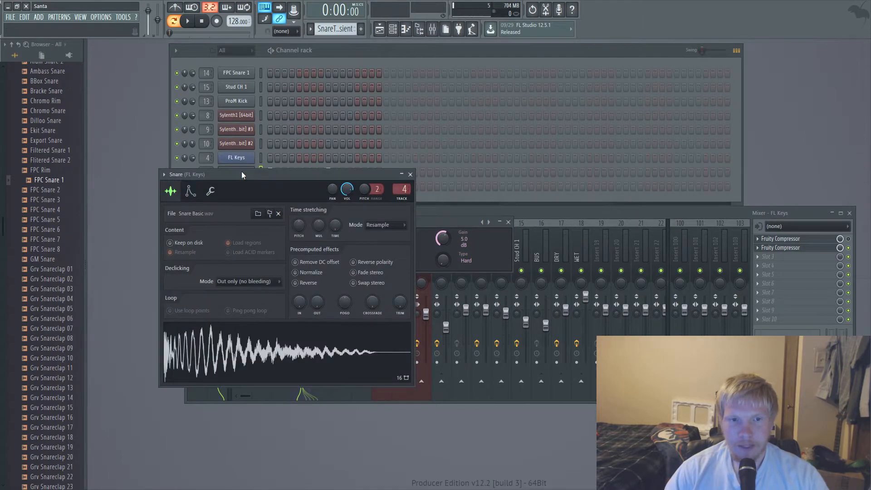
Browse the drum and snare sample packs and the Vengeance pack's folders, ending on VEDM1 Bassdrums
left_click(56, 291)
scroll(57, 299, "up", 10)
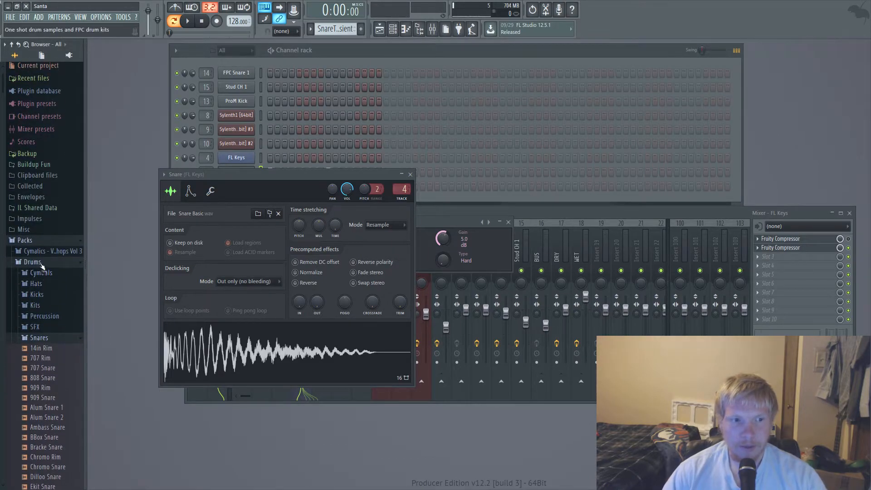
left_click(35, 265)
left_click(43, 341)
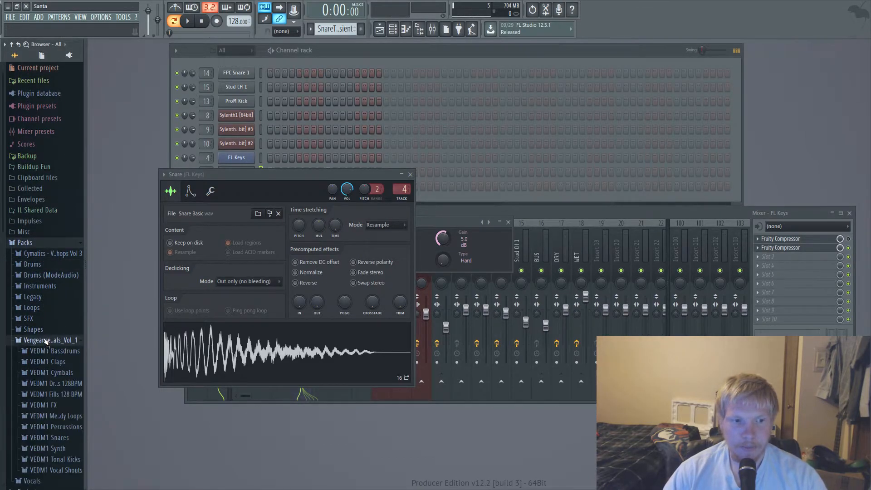
left_click(51, 349)
left_click(65, 258)
key("Down")
key("Down")
key("Down")
key("Left")
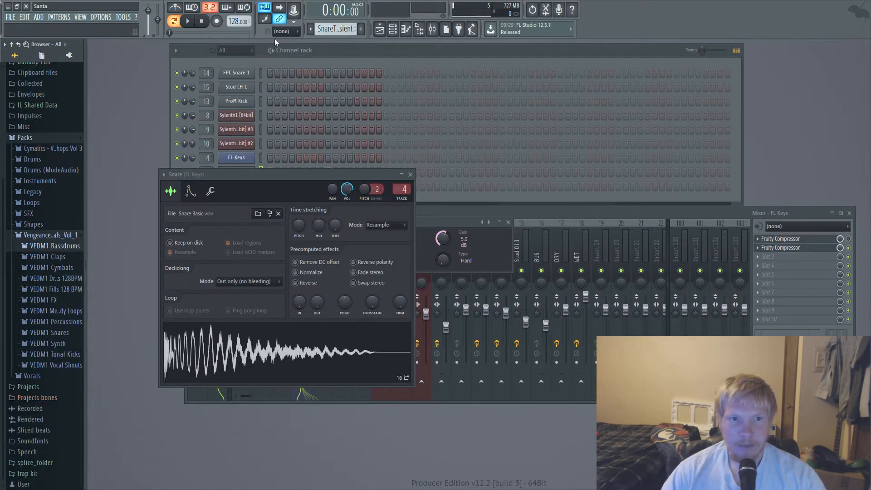
Inspect the sample waveforms of the ProM Kick and FPC Snare 1 channels, and close the open sampler and compressor windows
left_click(268, 60)
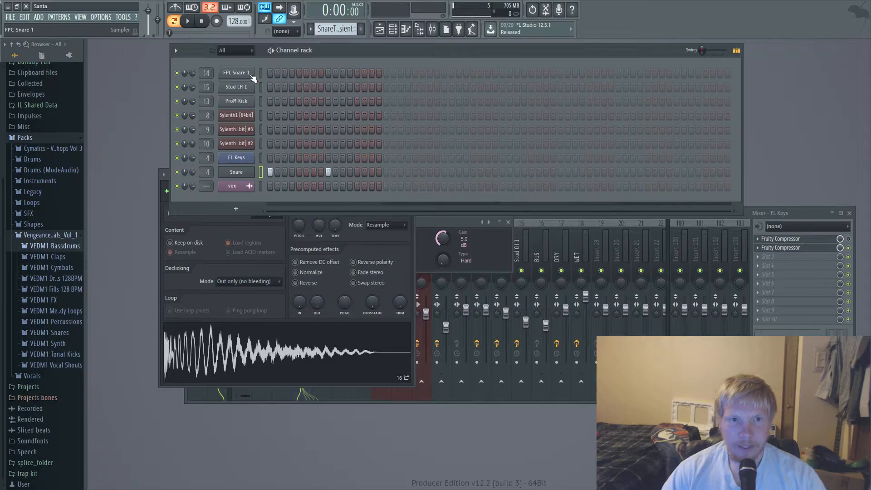
left_click(242, 102)
left_click_drag(242, 93, 242, 122)
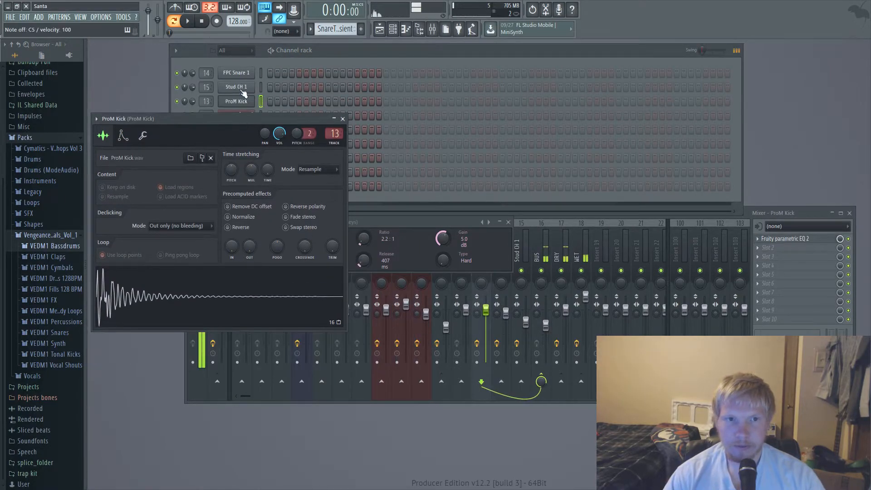
left_click(242, 89)
left_click(245, 74)
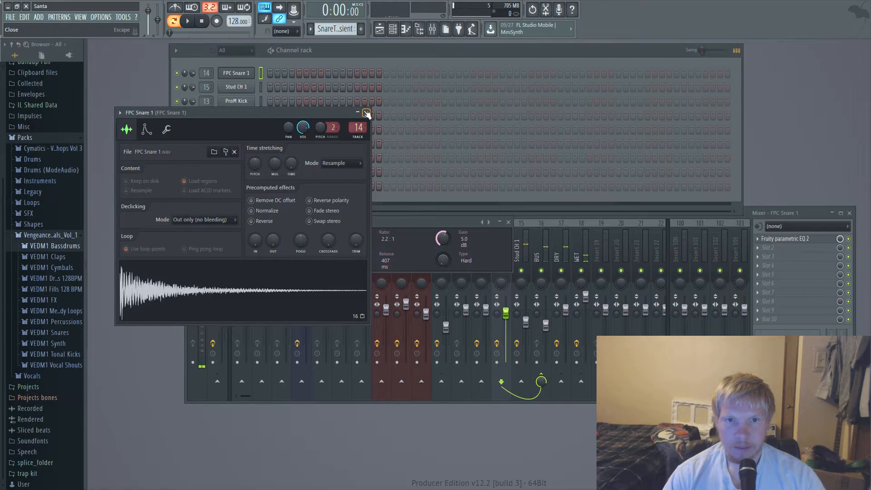
left_click(354, 100)
left_click(508, 222)
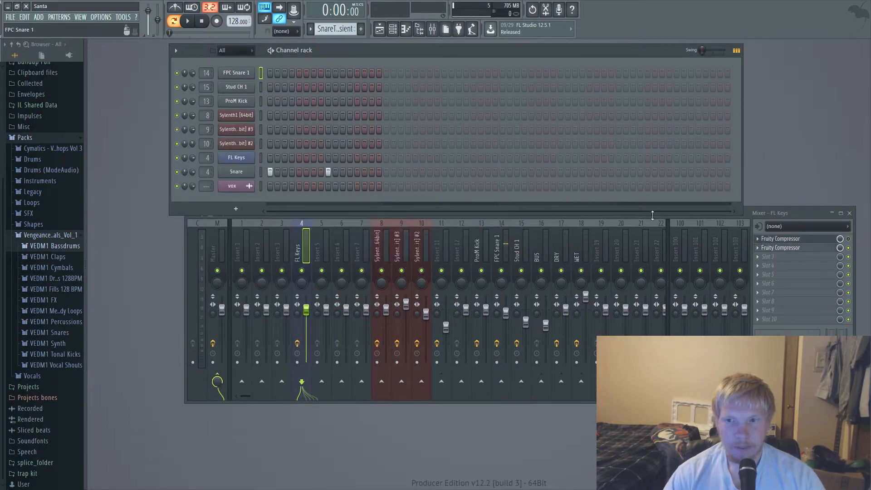
left_click(769, 213)
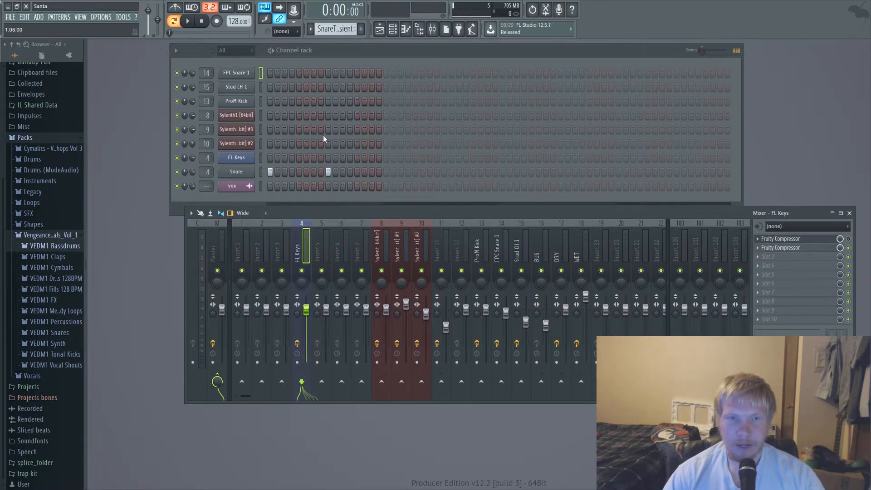
Switch to the PianoTransient pattern, select a time range over the vox clip in the playlist, and open the clip's settings
scroll(347, 30, "down", 1)
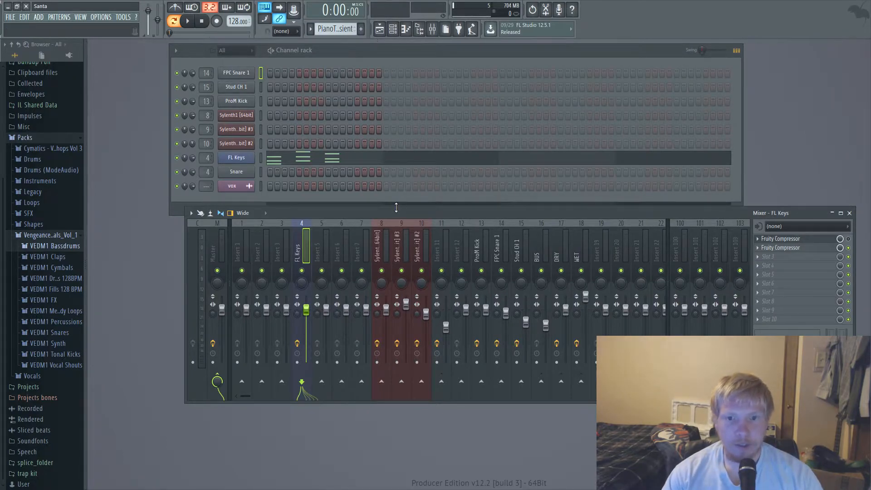
left_click(380, 29)
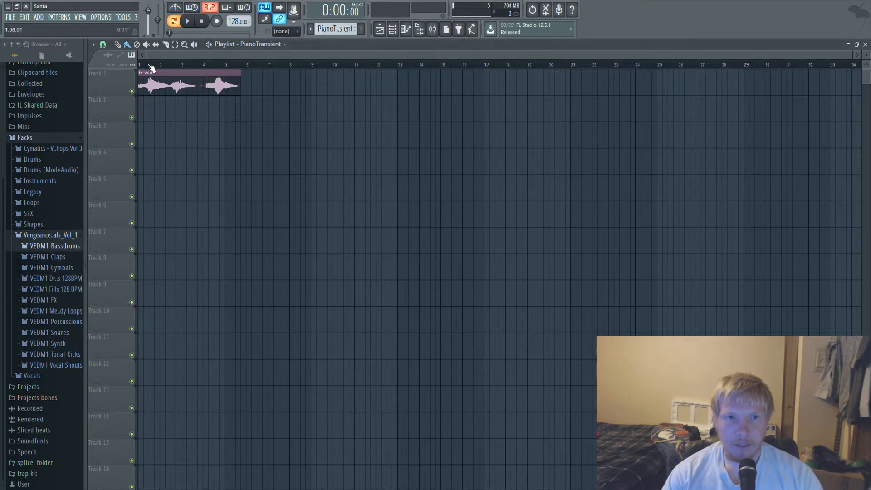
left_click_drag(142, 65, 236, 66)
double_click(219, 77)
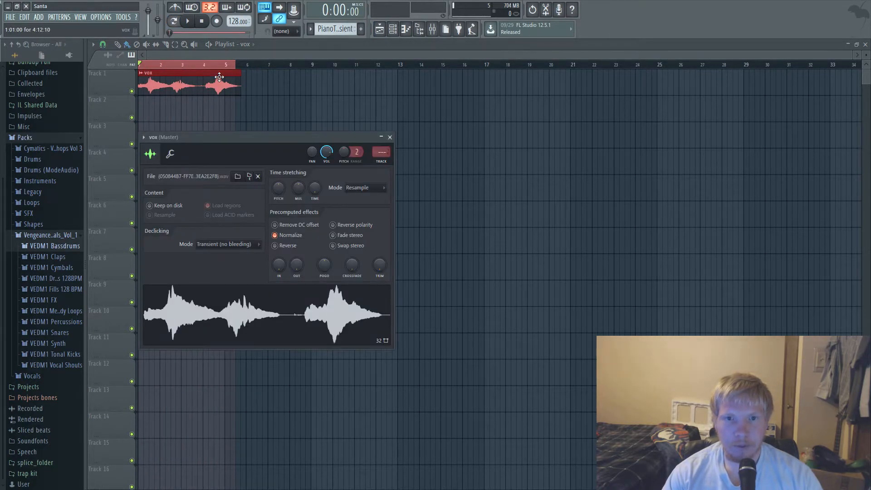
Route the vox clip to mixer insert 6 with a Fruity Compressor on it and audition the vocal
left_click(432, 29)
left_click(337, 252)
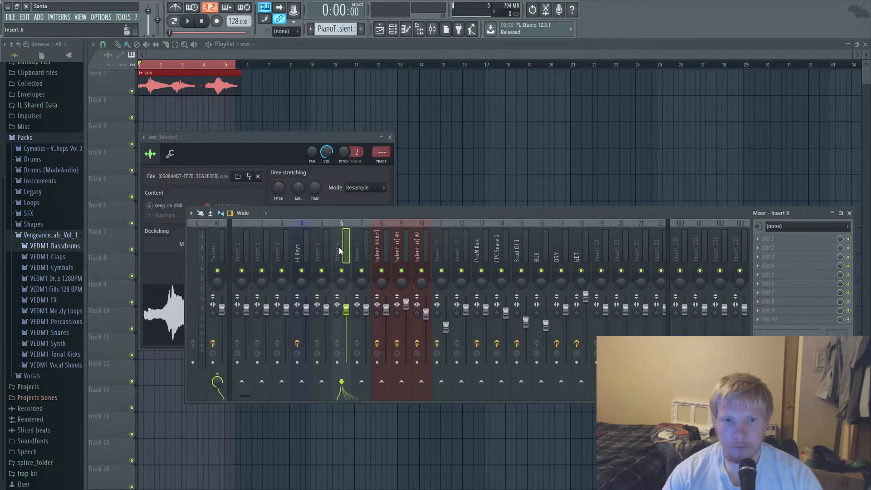
key("ctrl+l")
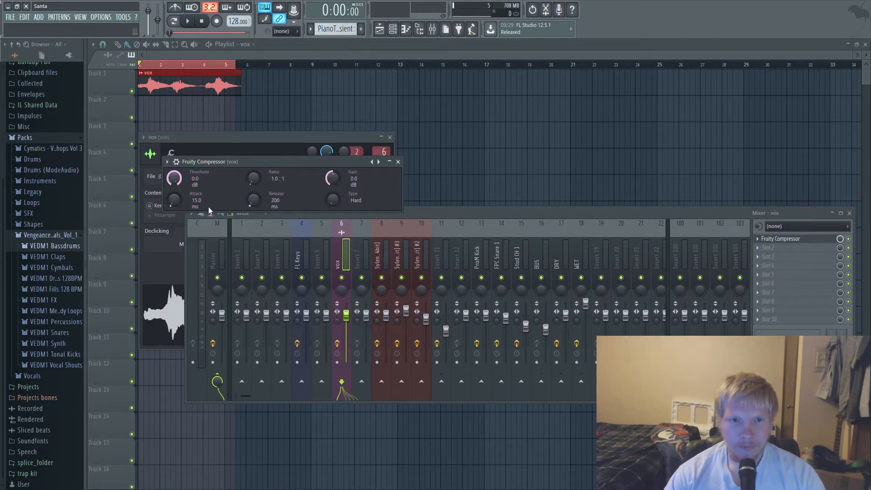
key("space")
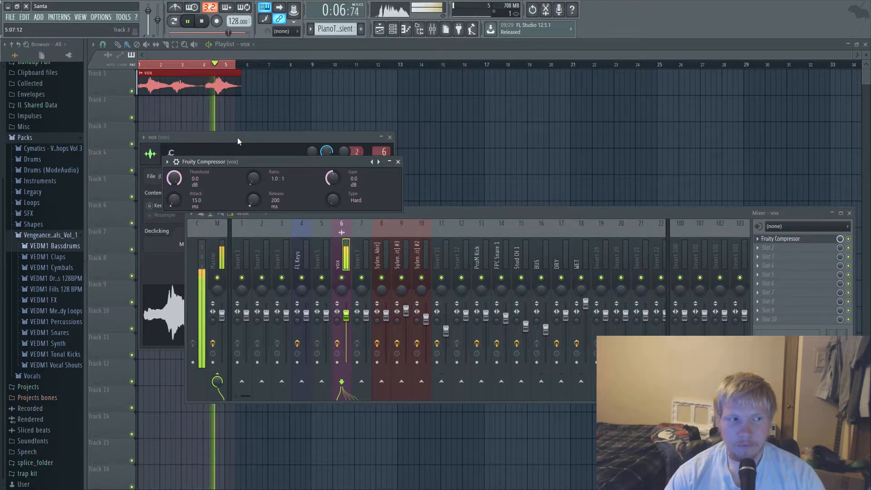
key("space")
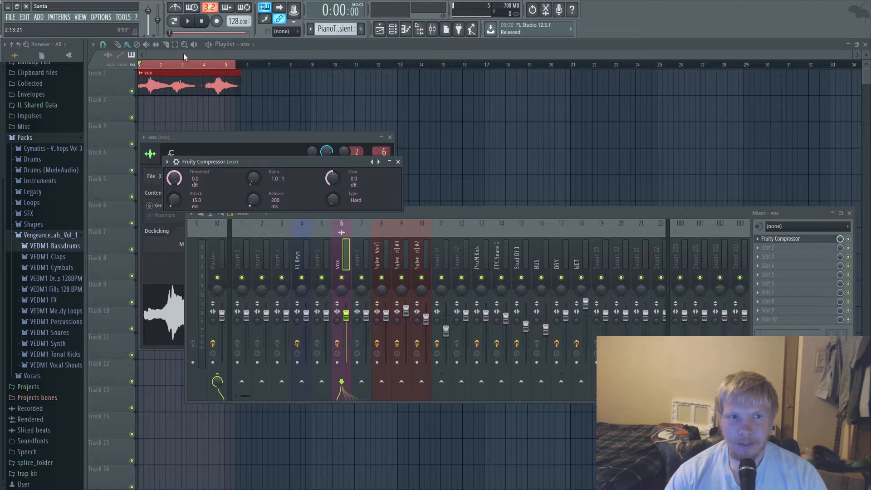
Enlarge the vox clip in the playlist and bring back the mixer with the vox Fruity Compressor placed above it
key("F12")
scroll(184, 53, "up", 5)
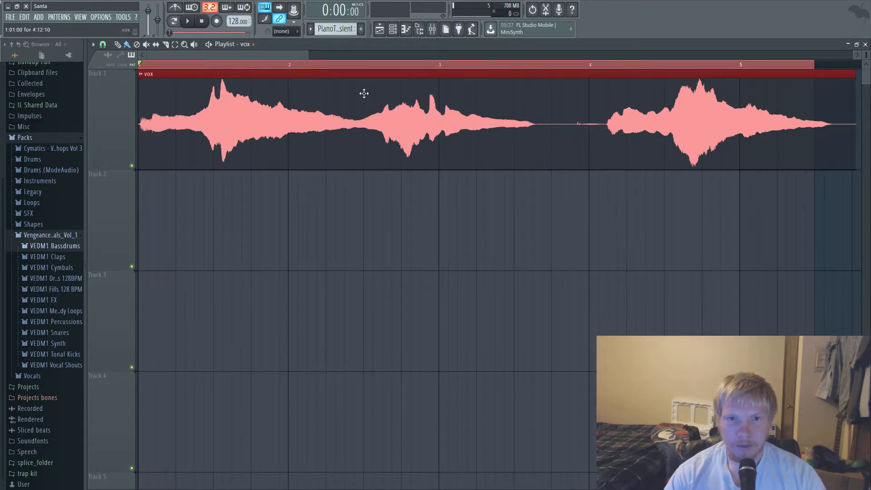
key("F9")
left_click(788, 240)
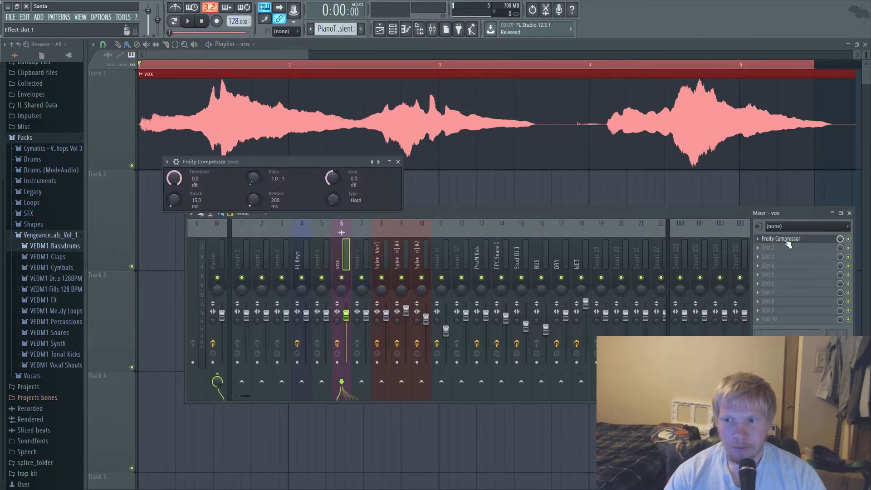
left_click_drag(312, 160, 421, 139)
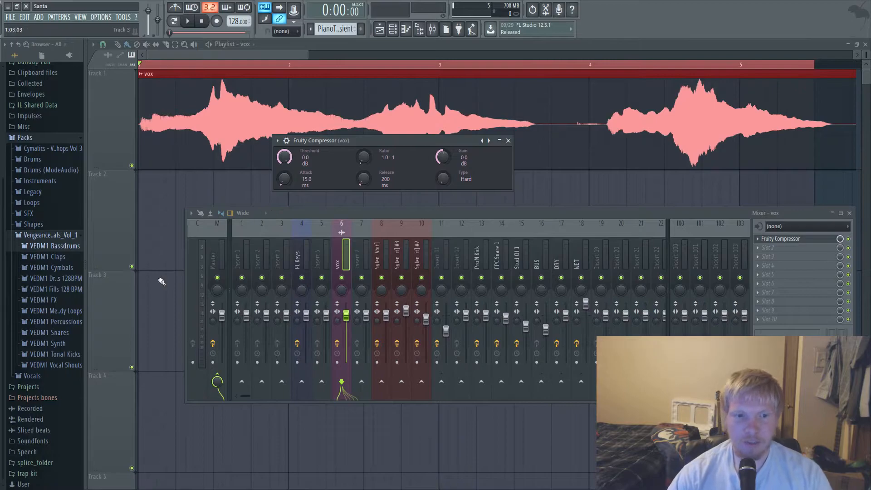
Play the vocal and examine its peak levels on the mixer meter
key("space")
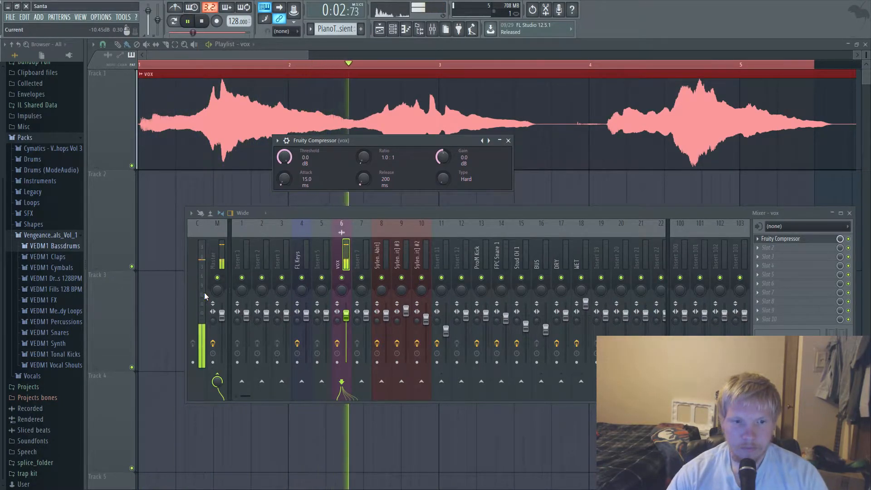
key("space")
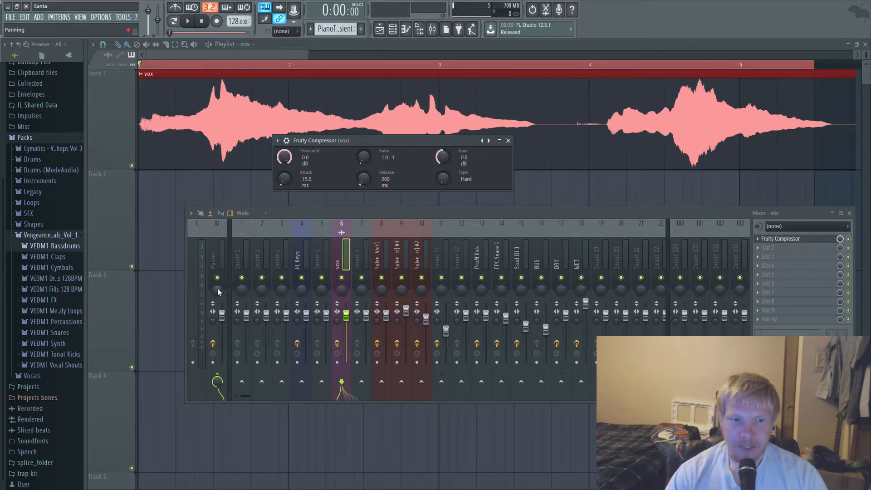
key("space")
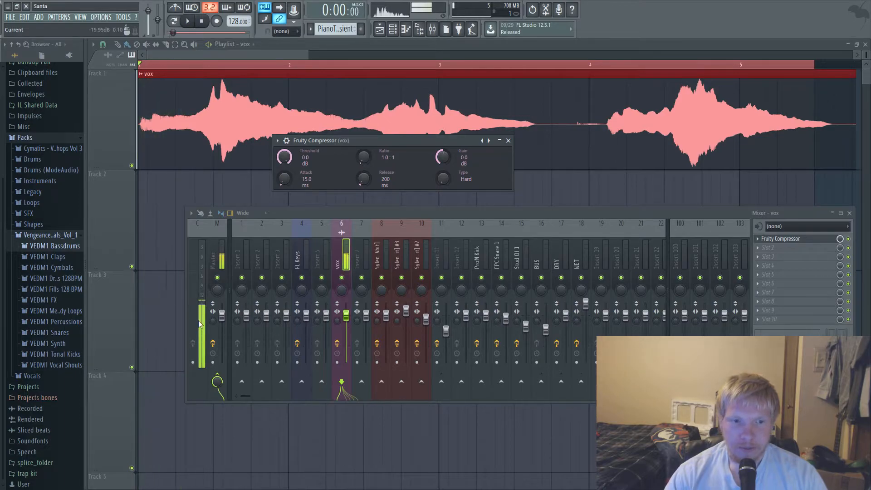
Set the vox compressor's threshold to -9.8 dB, ratio to 6.1:1 and release to 54 ms
key("space")
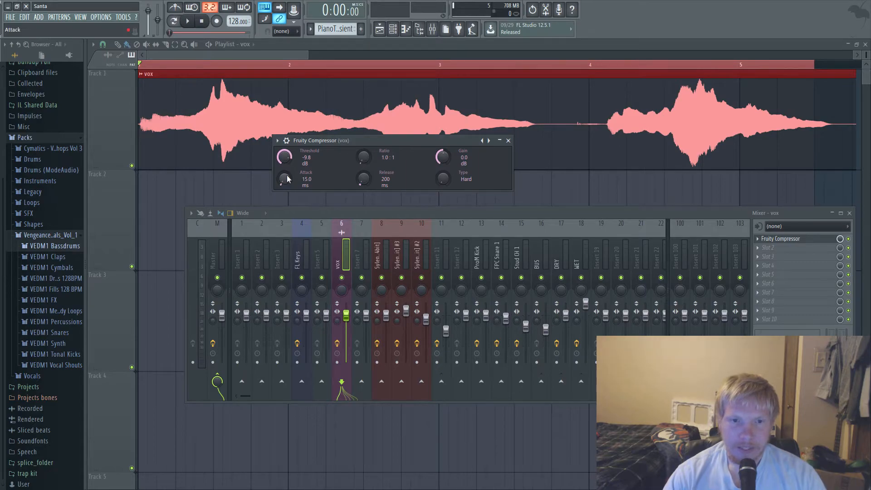
mouse_move(286, 175)
left_mouse_down()
mouse_move(286, 187)
mouse_move(287, 171)
left_mouse_up()
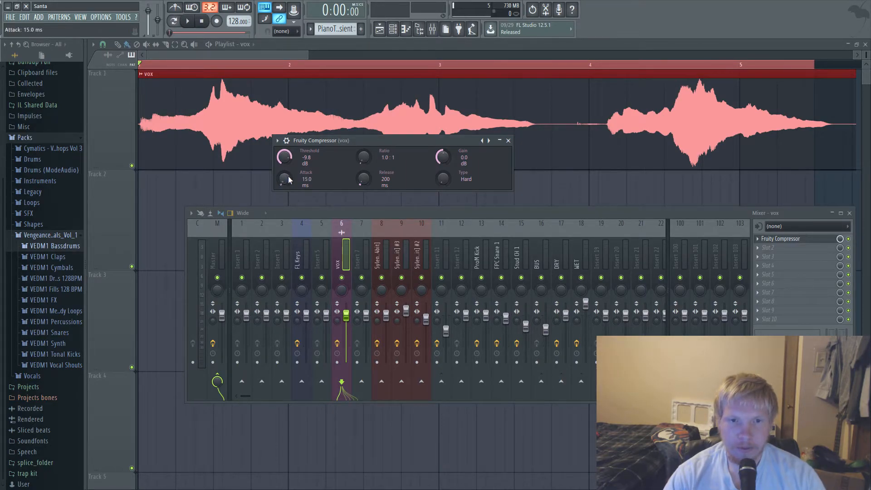
left_click_drag(362, 158, 362, 152)
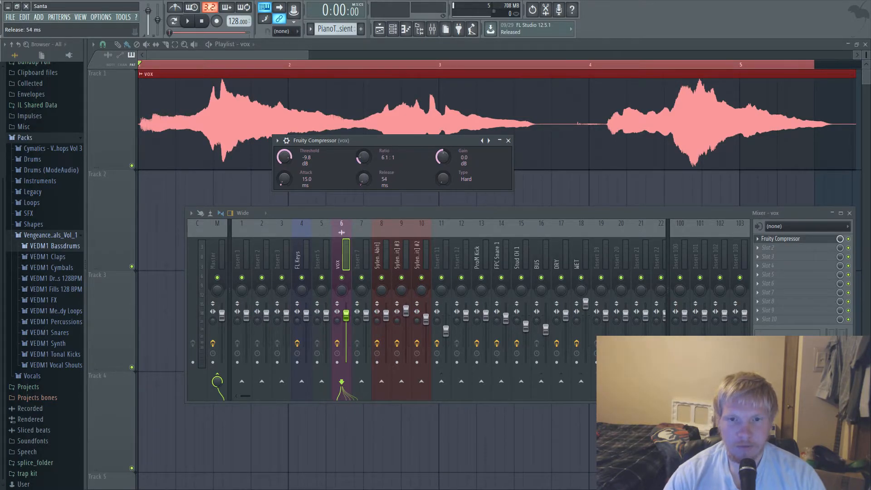
Replay the start of the vocal repeatedly to compare the vox compressor enabled and bypassed
key("space")
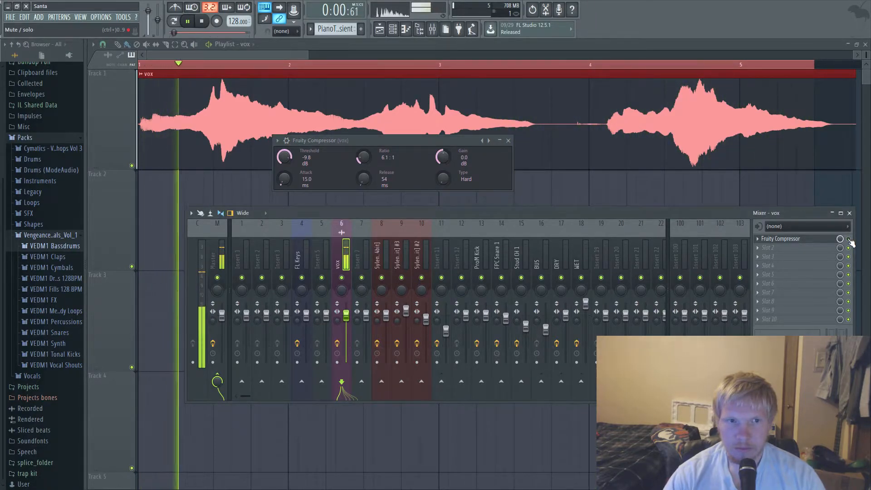
key("space")
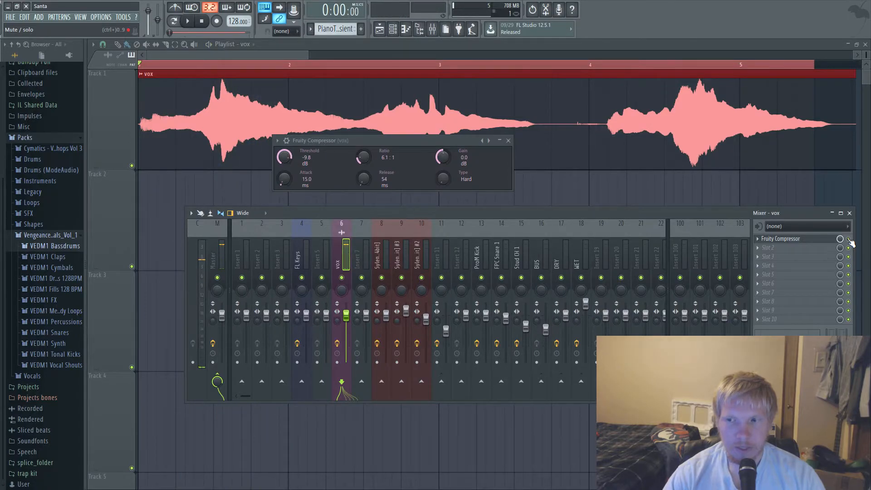
left_click(369, 141)
key("space")
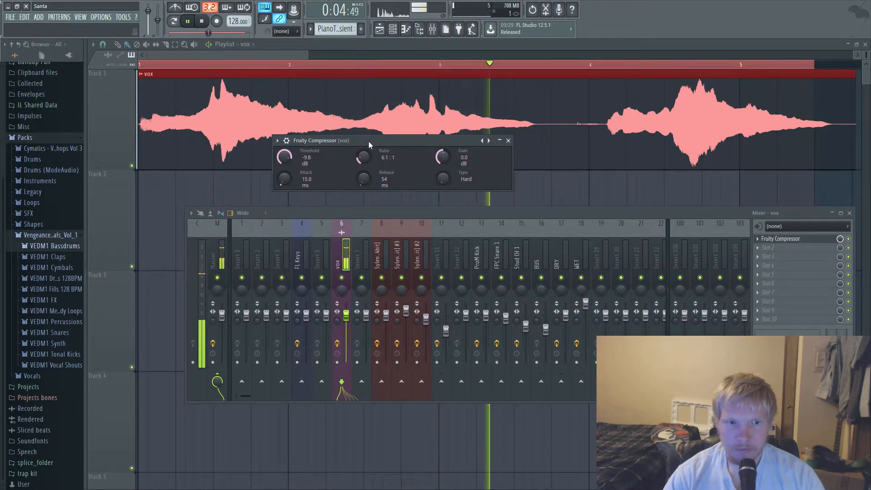
key("space")
key("space")
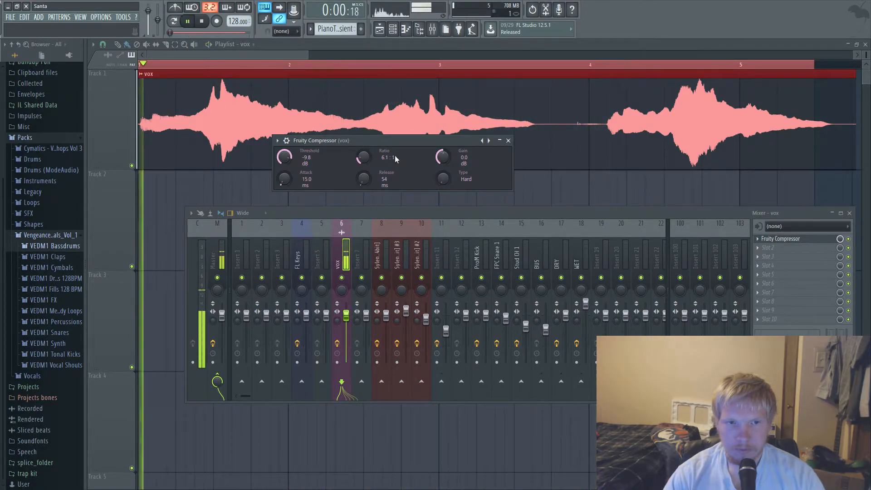
key("space")
key("space")
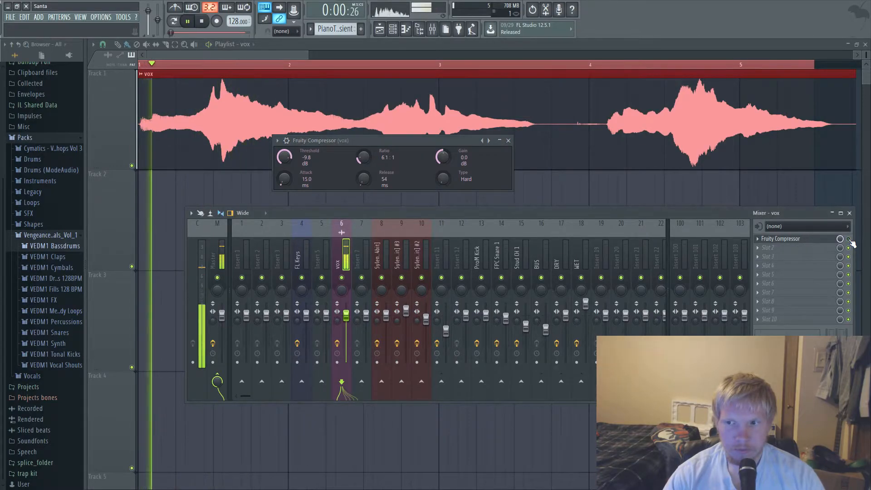
key("space")
key("space")
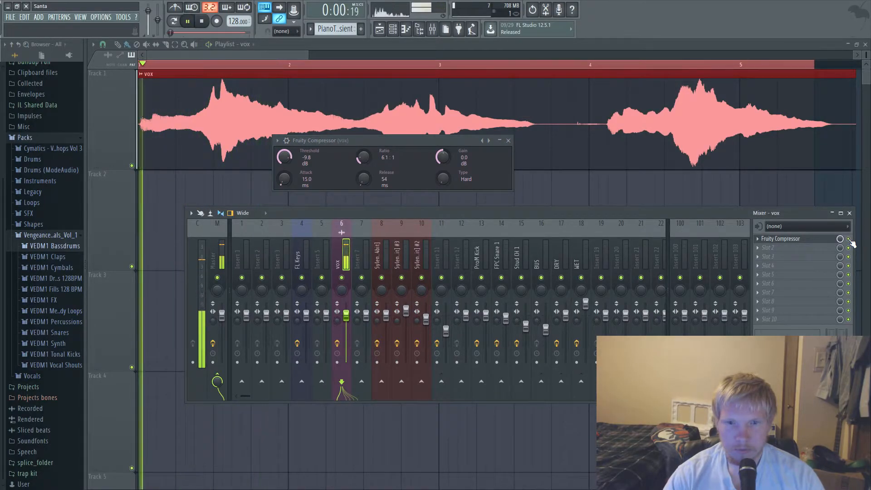
key("space")
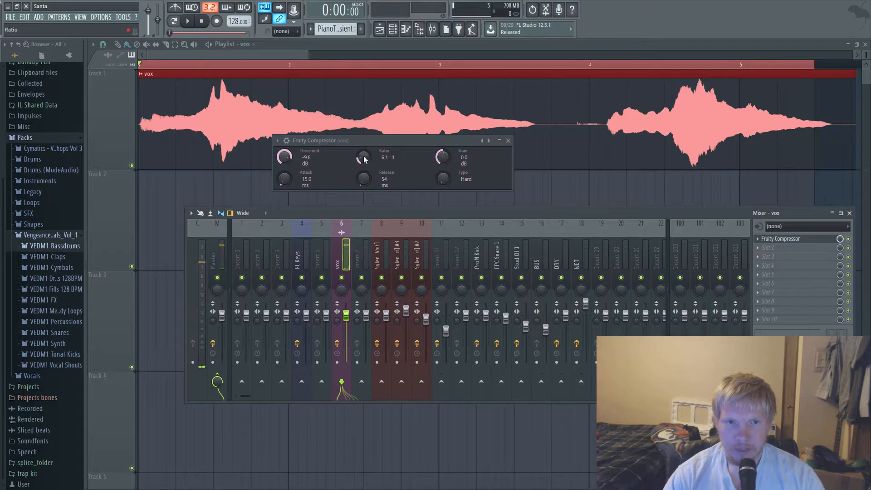
Raise the vox compressor's ratio to 30.0:1 and audition the vocal
left_click_drag(364, 157, 363, 118)
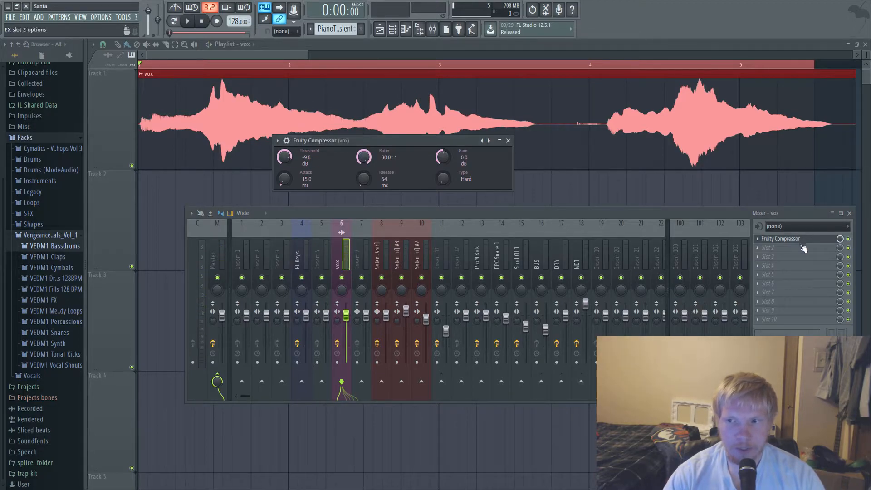
key("space")
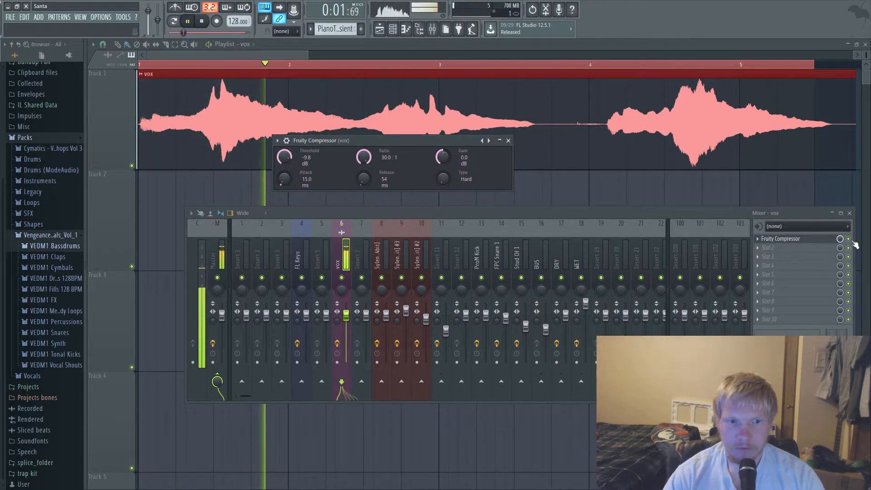
key("space")
Audition the vocal with the compressor's attack at 0.0 ms, and set the attack to 3.1 ms
left_click_drag(285, 177, 285, 198)
key("space")
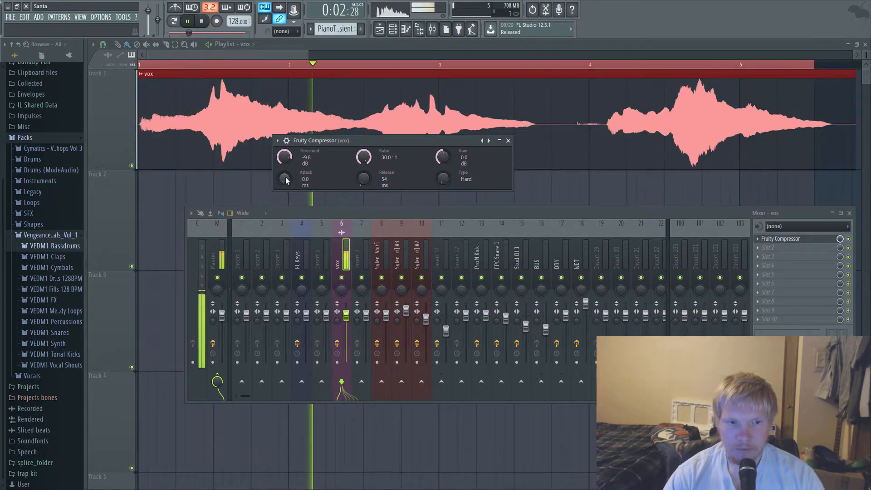
key("space")
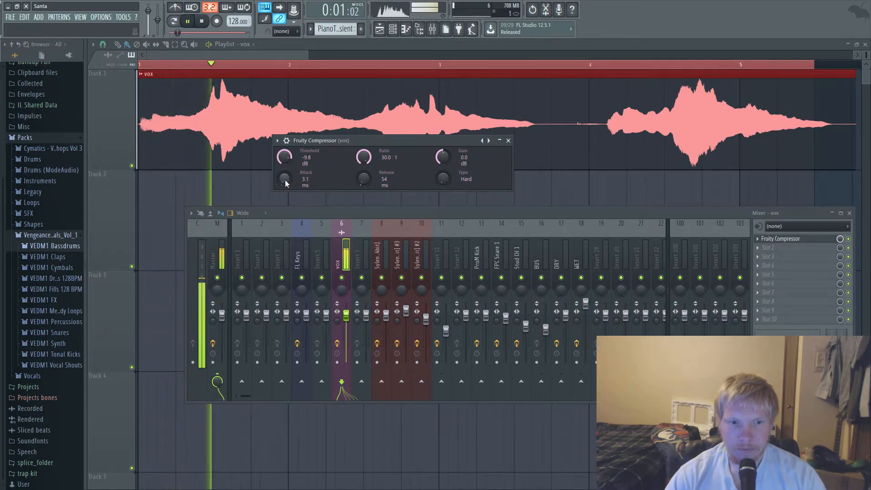
Audition the vocal with the vox compressor's attack at 18.7 ms, and set the attack to 15.0 ms
scroll(285, 179, "up", 5)
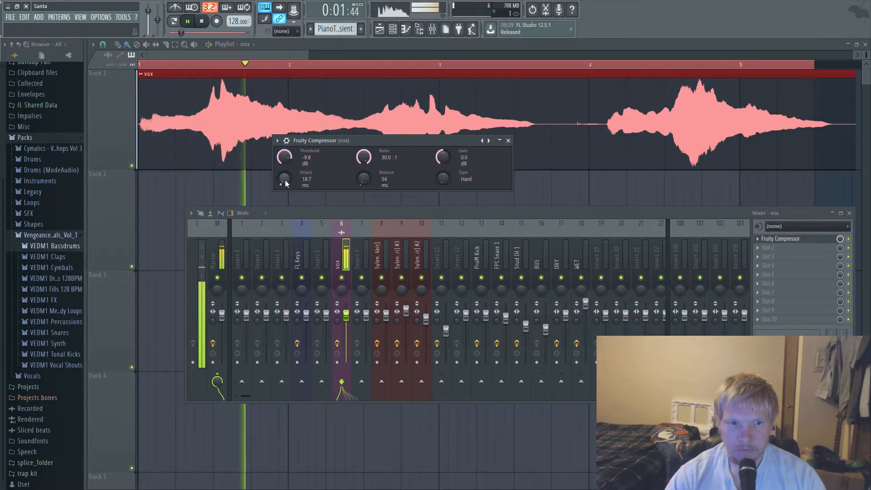
key("space")
scroll(285, 180, "down", 2)
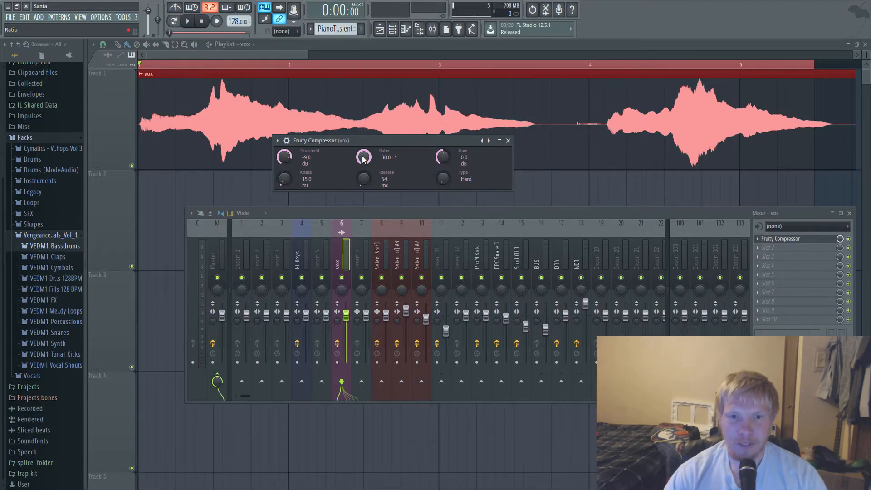
Set the vox compressor's ratio to 4.7:1 and attack to 0.0 ms while auditioning the vocal
left_click_drag(369, 162, 369, 178)
key("space")
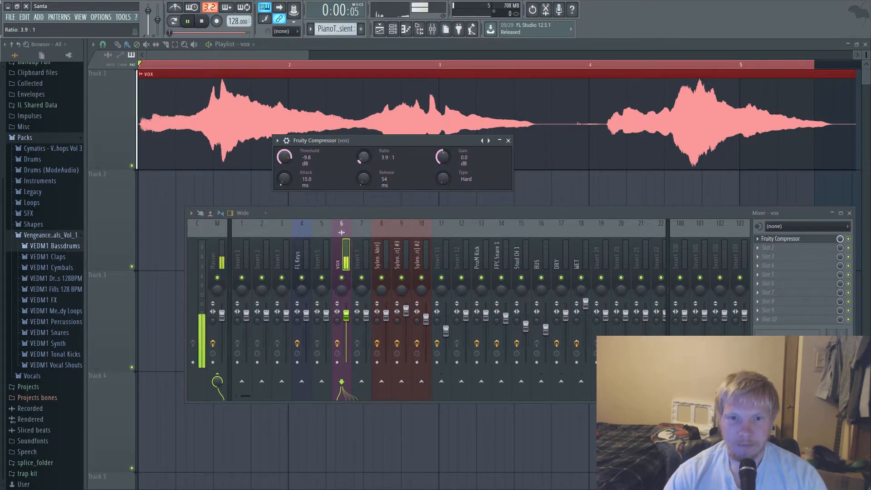
left_click_drag(289, 175, 287, 178)
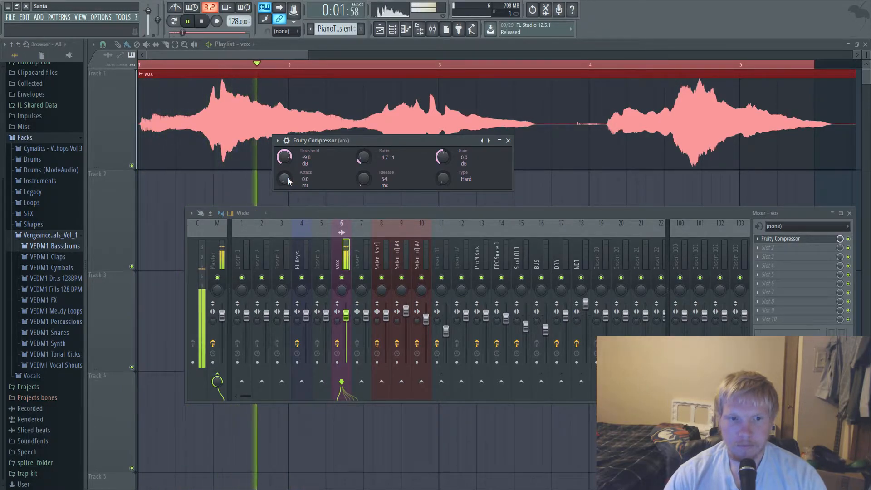
key("space")
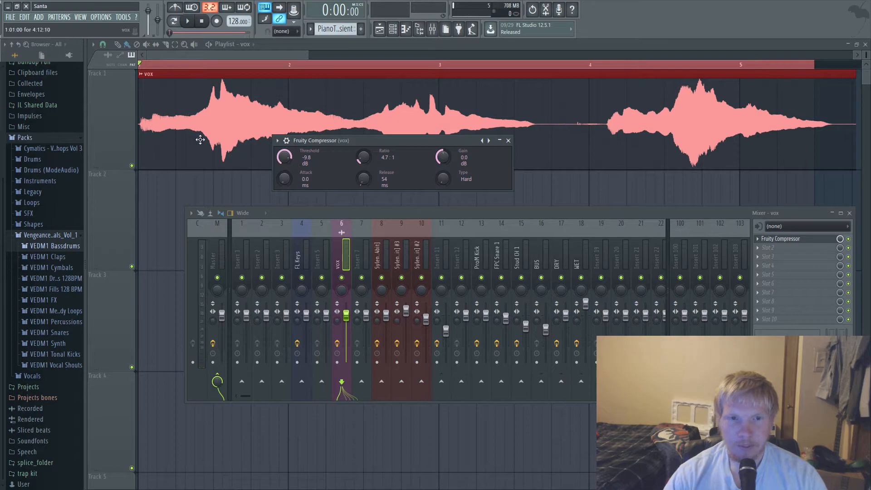
Reopen the vox track's Fruity Compressor, set its release to 564 ms and play the vocal
left_click(291, 53)
left_click(437, 33)
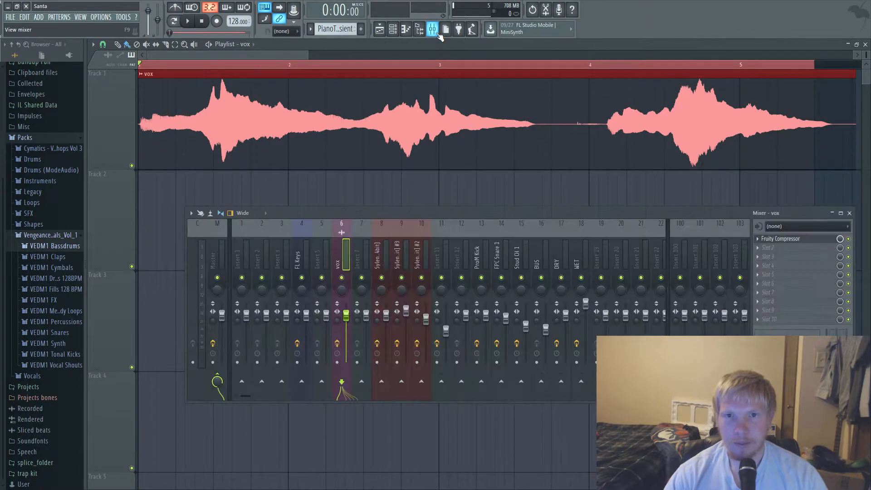
left_click(781, 239)
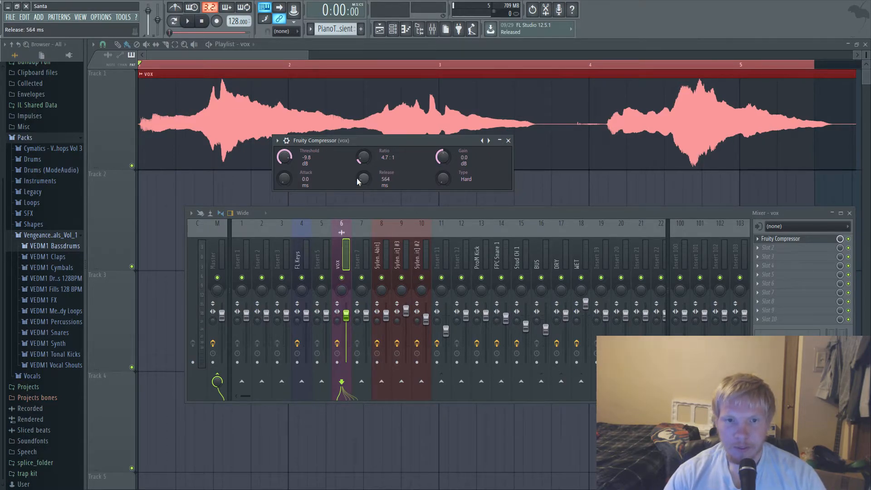
key("space")
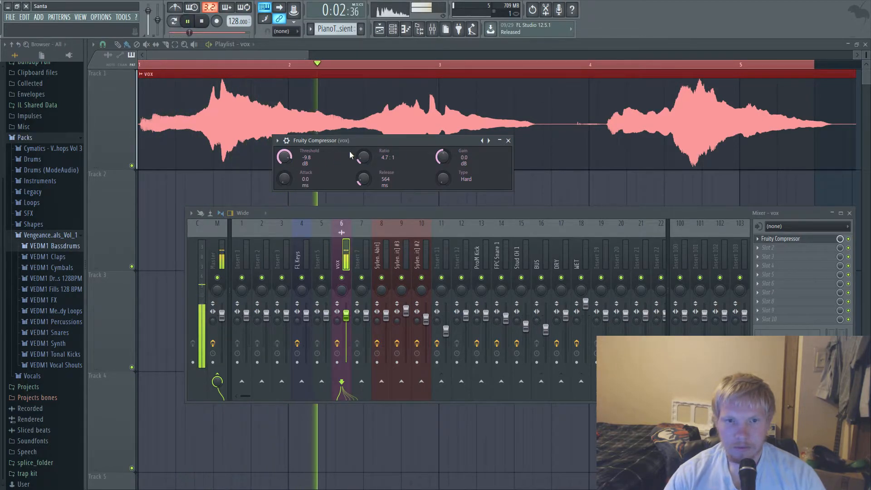
Raise the vox compressor's ratio to 30.0:1 and reduce the release to 85 ms, replaying the vocal with each setting
left_click_drag(363, 159, 362, 114)
key("space")
key("space")
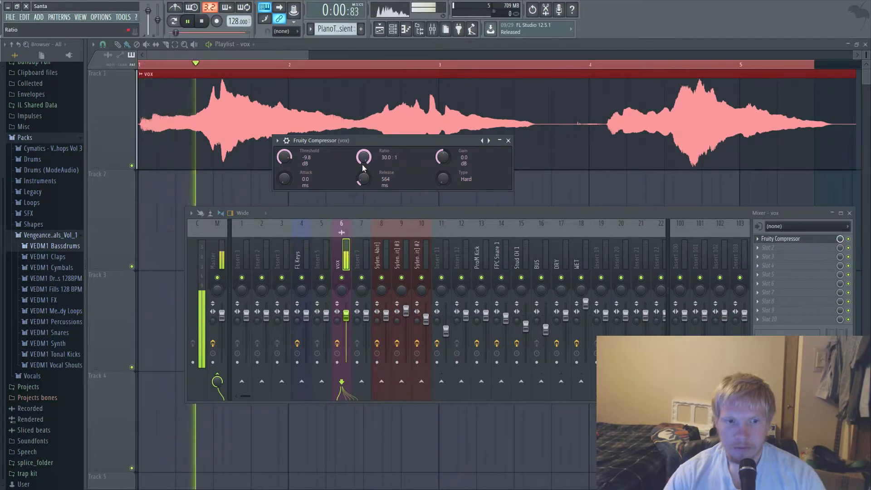
key("space")
left_click_drag(367, 181, 367, 192)
key("space")
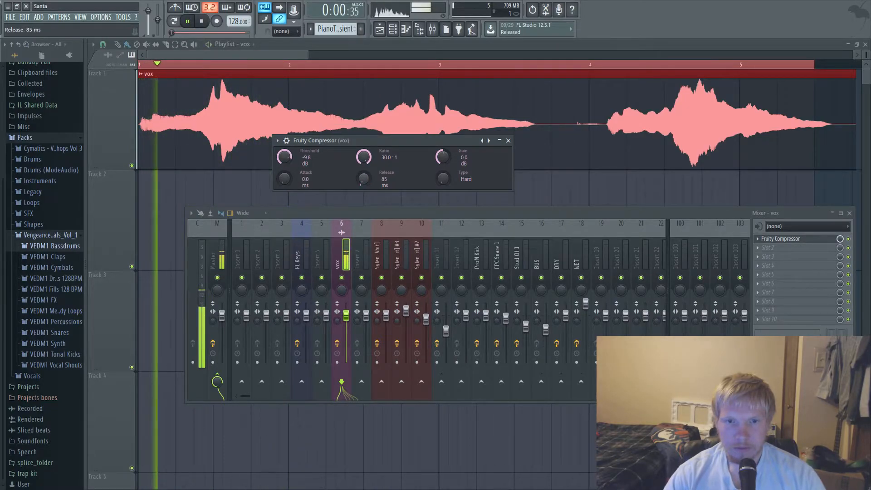
key("space")
key("space")
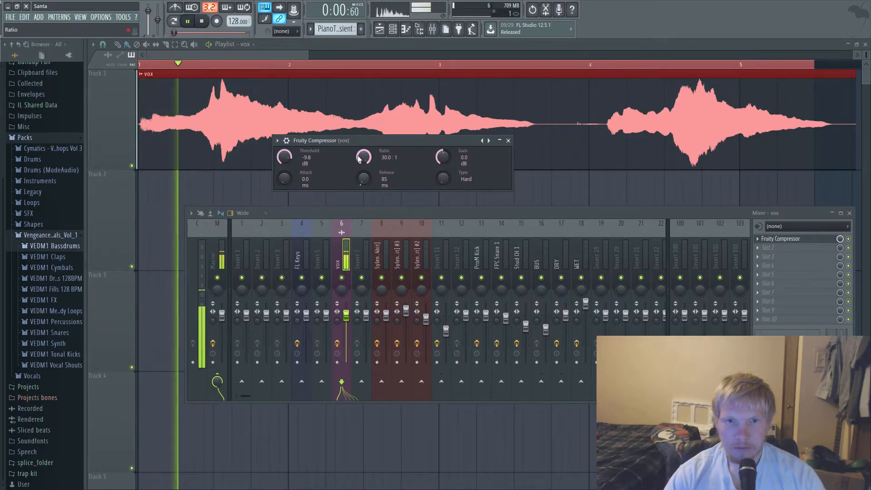
Lower the vox compressor's ratio to 6.8:1 and replay the start of the vocal
left_click_drag(362, 157, 363, 195)
left_click_drag(364, 158, 364, 149)
key("space")
key("space")
key("space")
Adjust the vox compressor's release to 356 ms, replaying the vocal between changes
left_click_drag(365, 180, 364, 173)
key("space")
key("space")
key("space")
key("space")
left_click_drag(365, 180, 365, 176)
key("space")
key("space")
key("space")
Set the vox compressor's threshold to -8.7 dB and audition the vocal with the release raised to 762 ms
left_click_drag(282, 164, 281, 167)
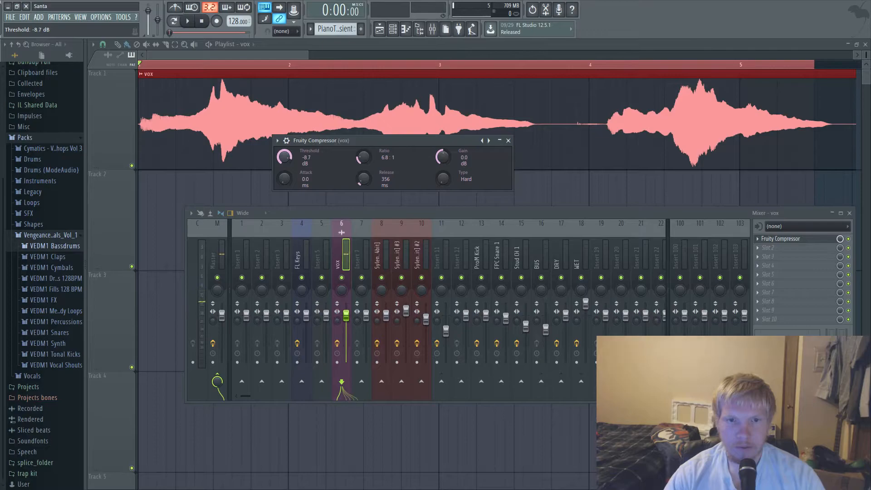
key("space")
left_click_drag(362, 182, 362, 175)
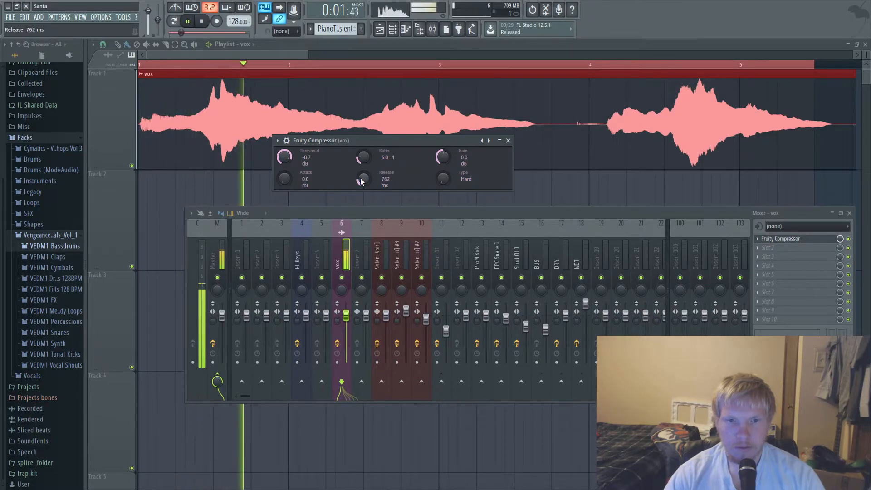
key("space")
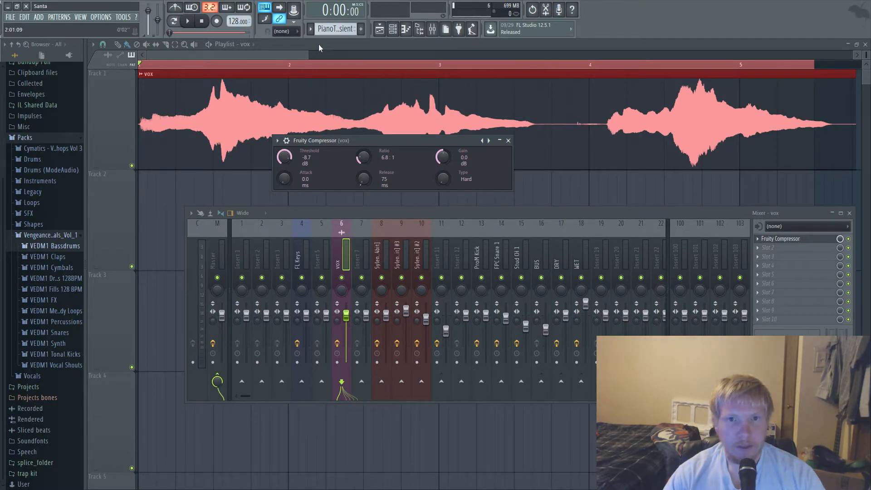
Switch to the SynthsGlueing pattern and show the channel rack with the mixer placed below it
scroll(335, 29, "down", 1)
left_click(380, 30)
left_click(396, 30)
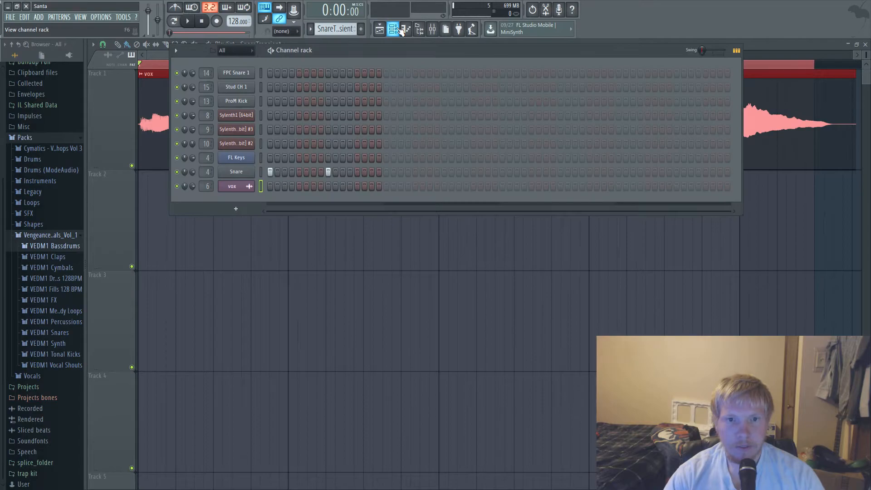
scroll(336, 29, "down", 1)
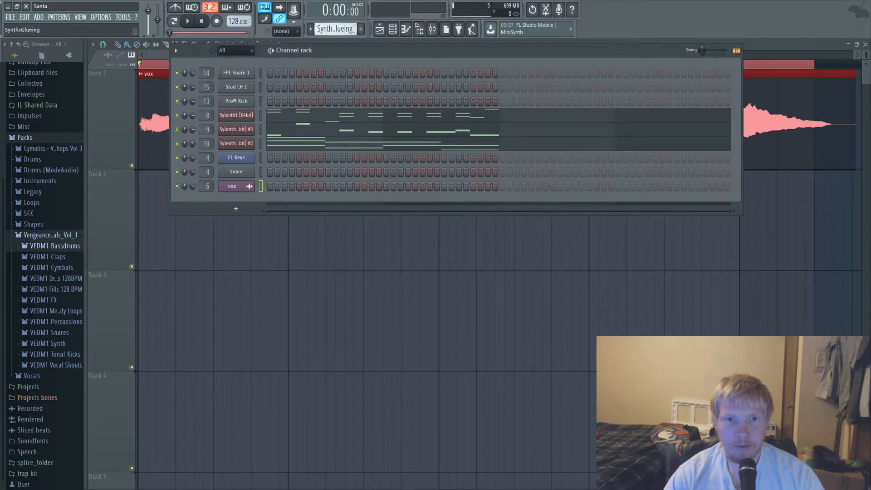
left_click(433, 29)
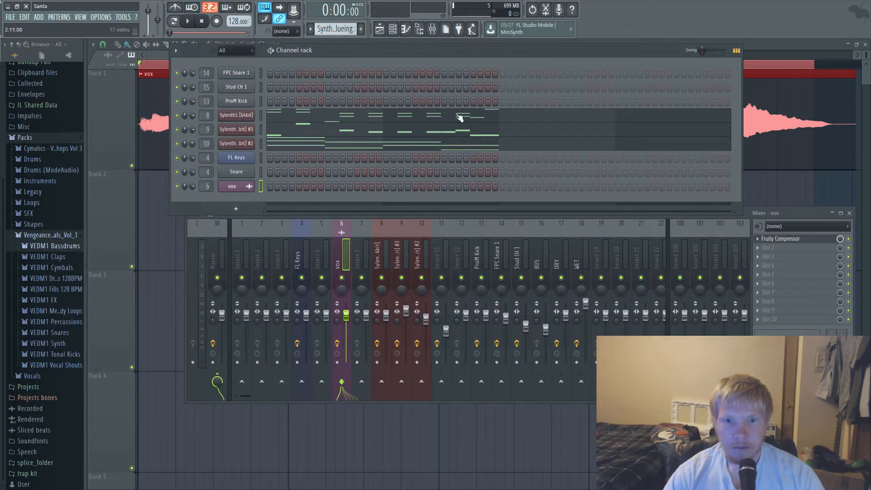
left_click_drag(784, 212, 781, 223)
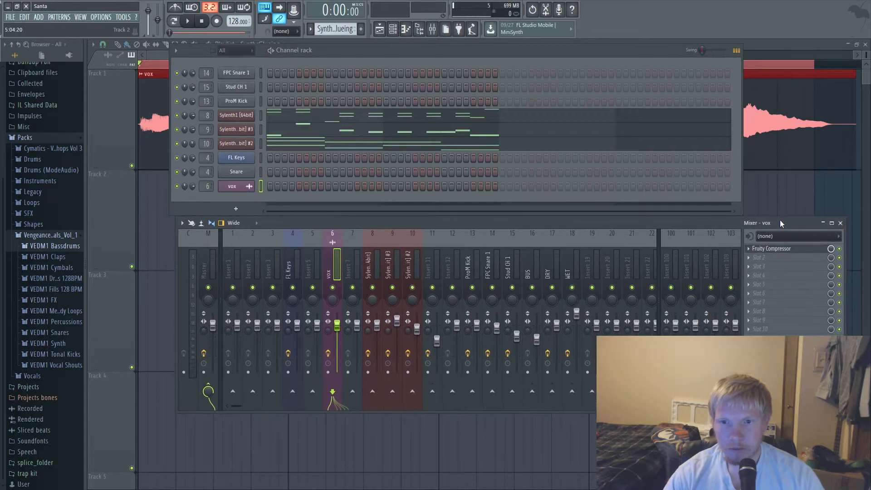
Play the SynthsGlueing pattern and set the Sylenth1 [64bit] #2 mixer track's level to -1.8 dB
left_click(185, 22)
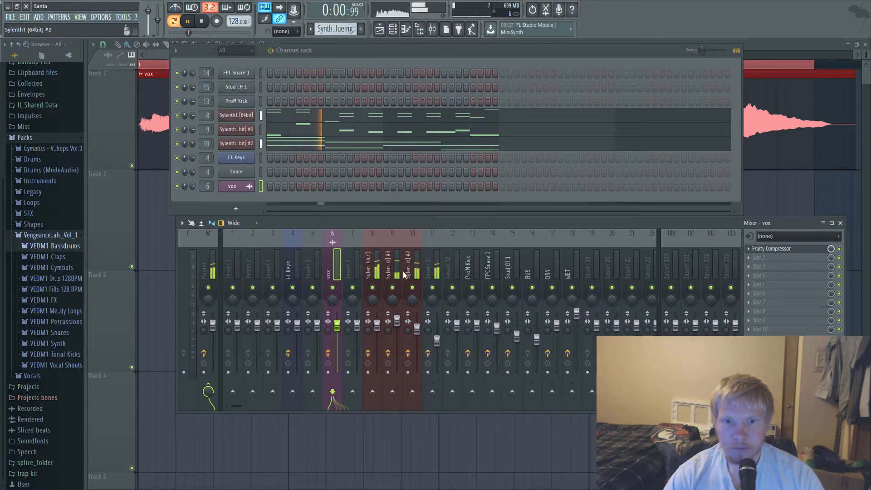
left_click(431, 268)
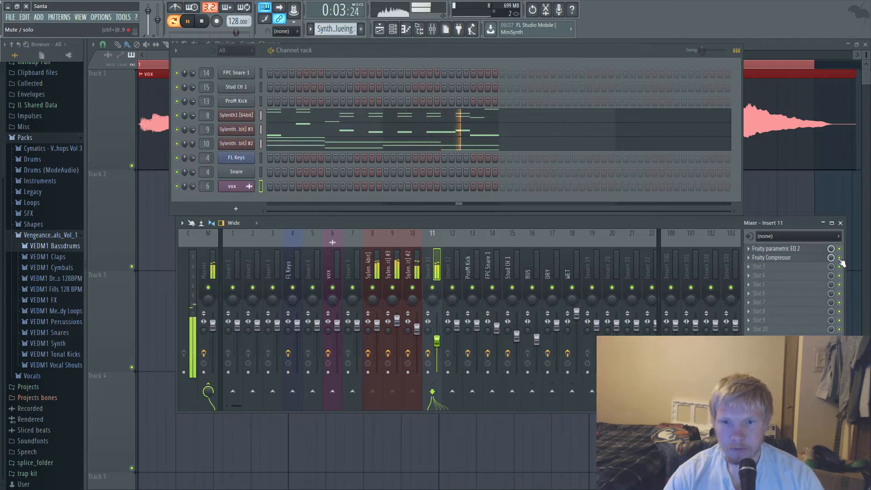
left_click(417, 329)
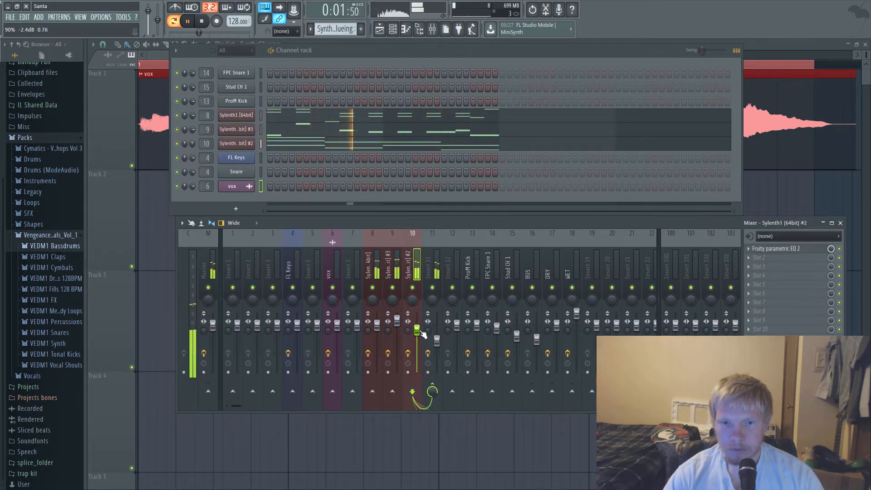
left_click_drag(417, 330, 418, 329)
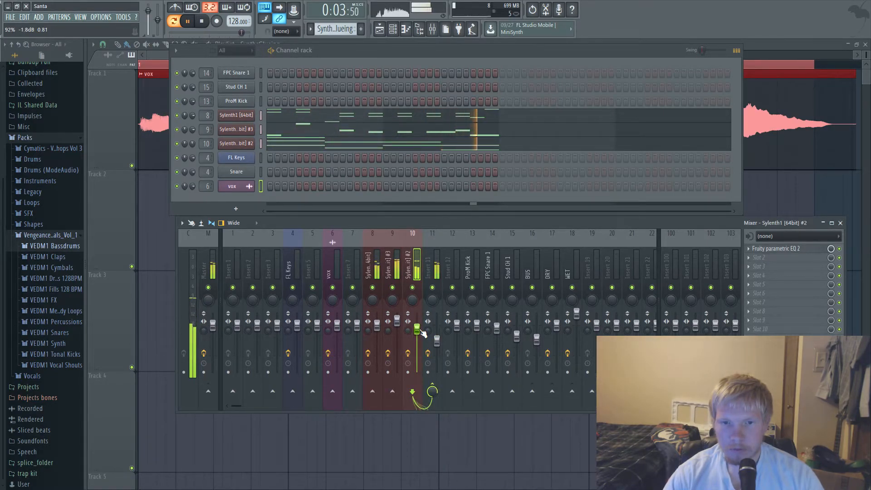
key("space")
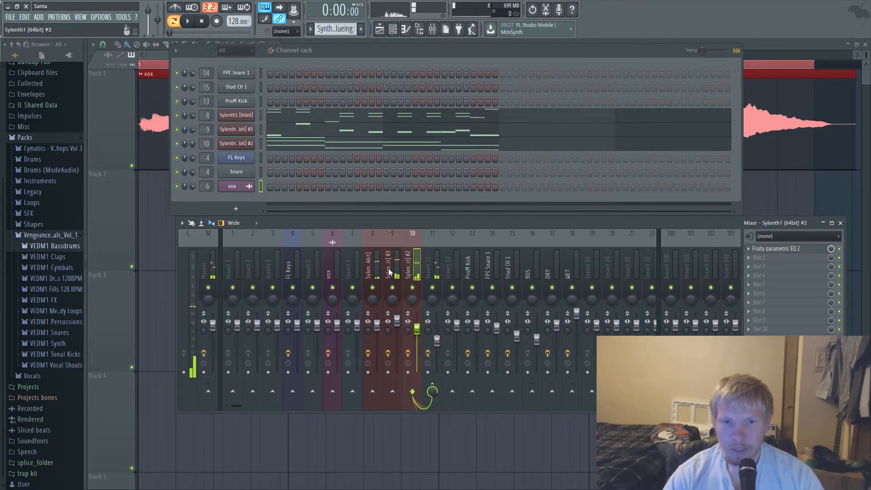
Check the Sylenth1 tracks' routing to Insert 11, and replay the pattern to compare Insert 11's compressor enabled and bypassed
left_click(370, 270)
left_click(390, 270)
left_click(430, 269)
left_click(392, 275)
left_click(430, 272)
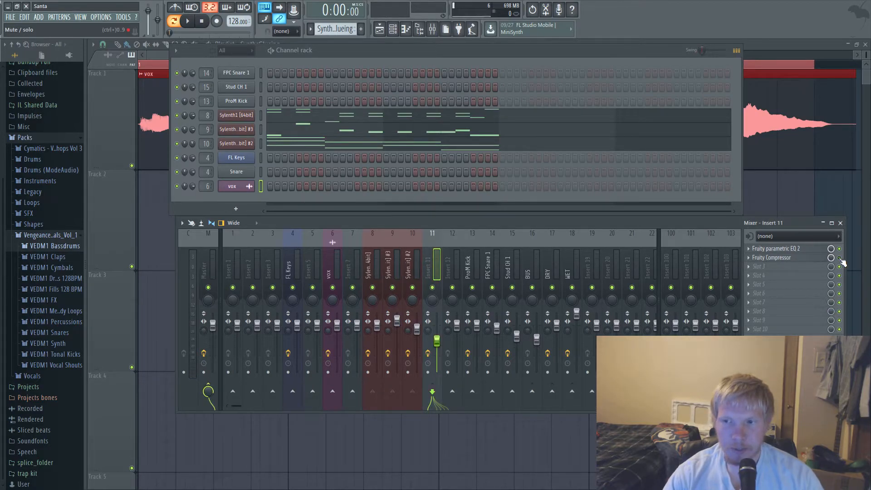
key("space")
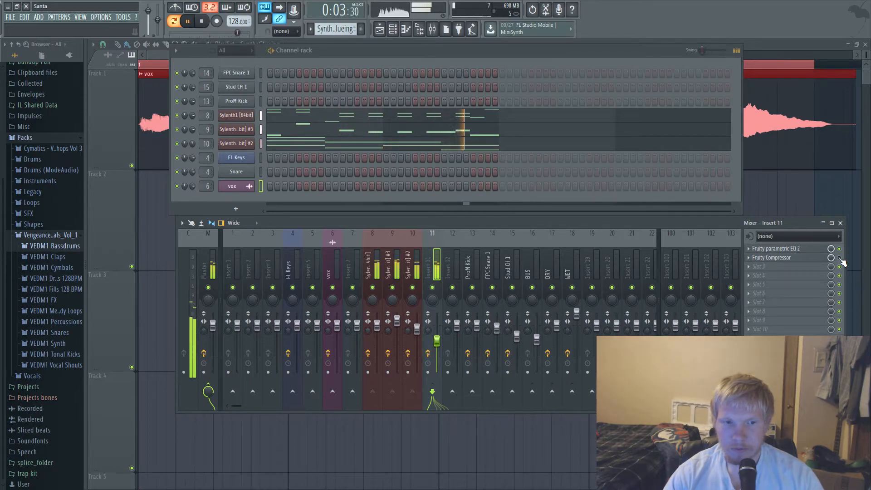
key("space")
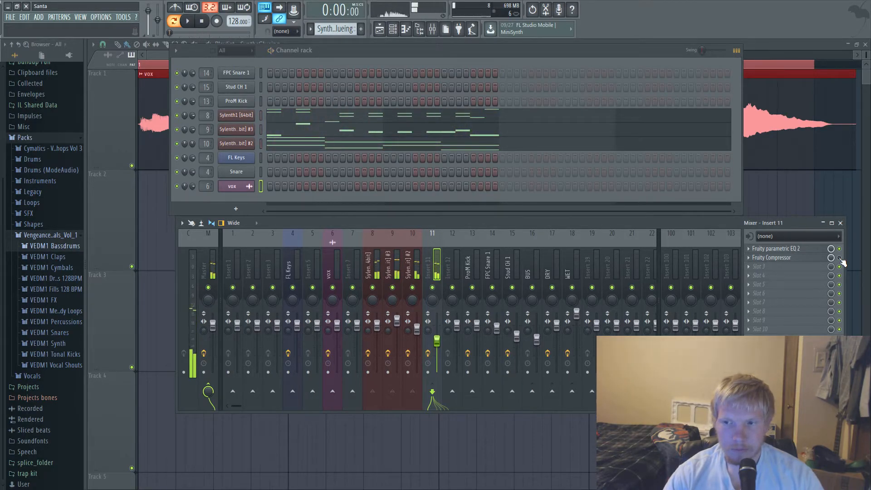
key("space")
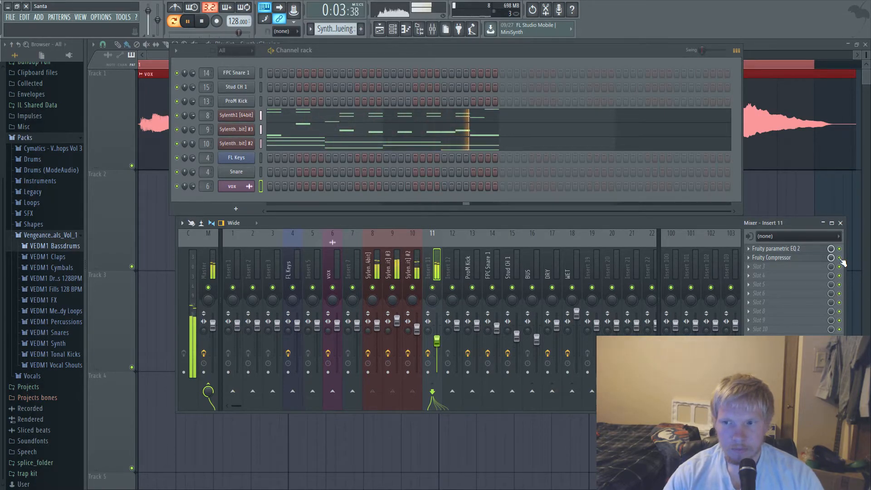
key("space")
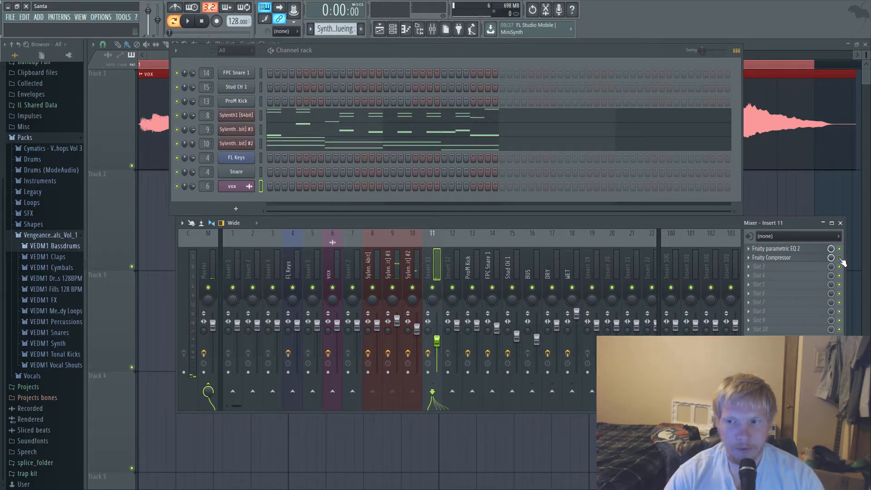
key("space")
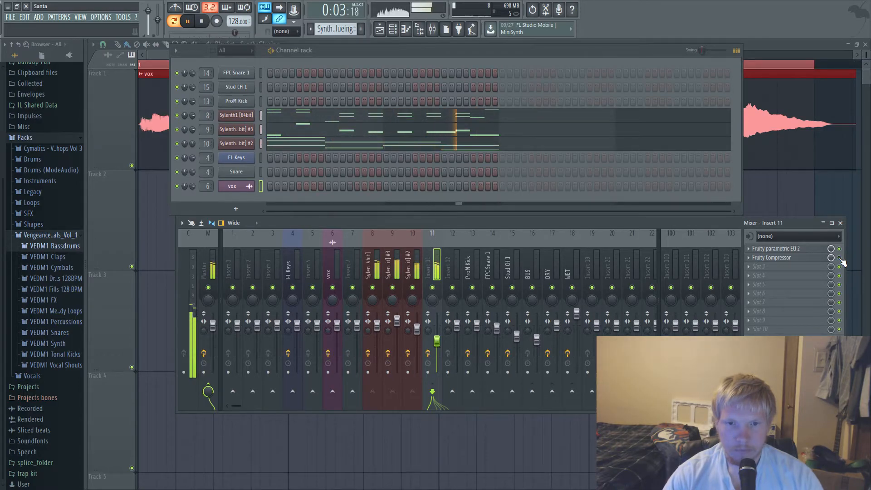
key("space")
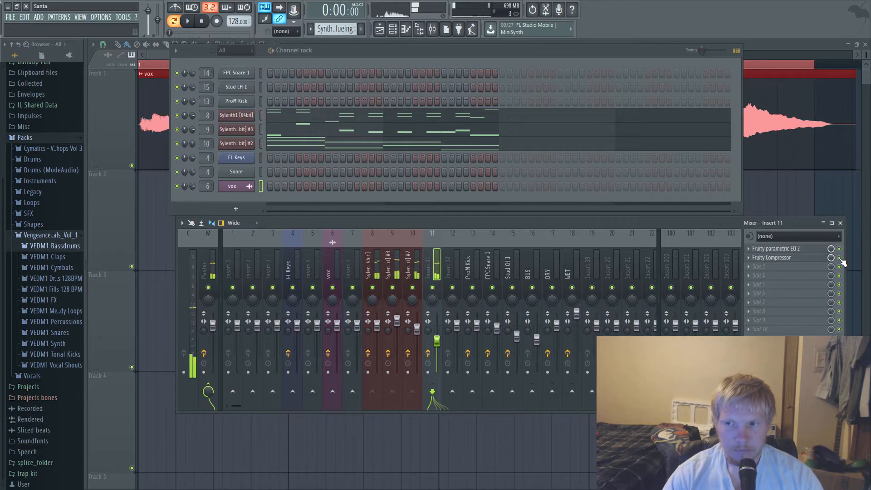
Switch the Sylenth1 [64bit] track's send from Insert 11 to the Master, and route it back to Insert 11 only
left_click(391, 262)
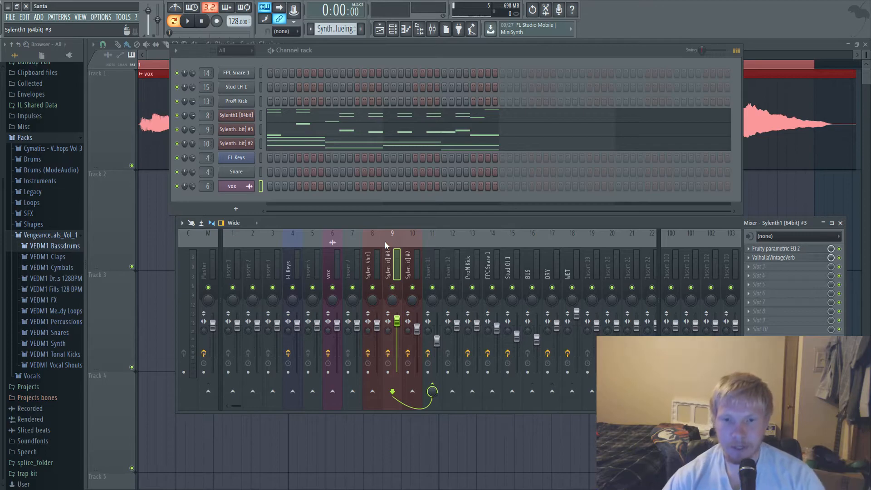
left_click(428, 269)
left_click(376, 271)
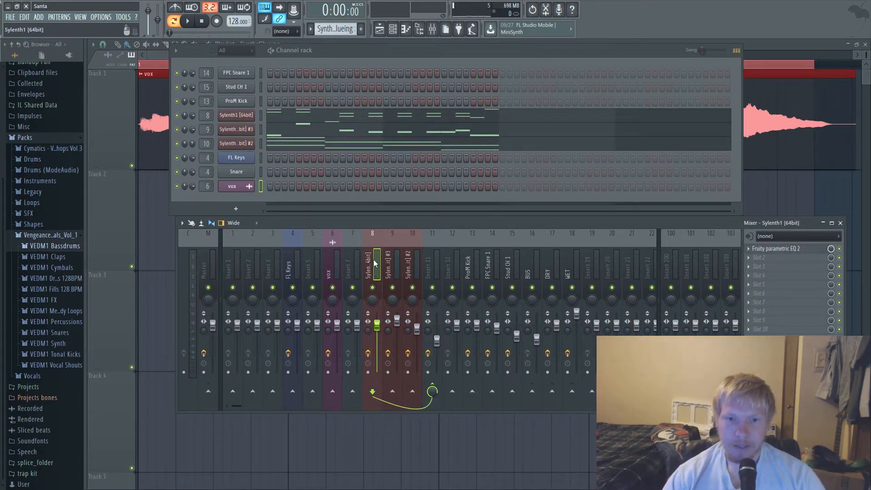
left_click(437, 388)
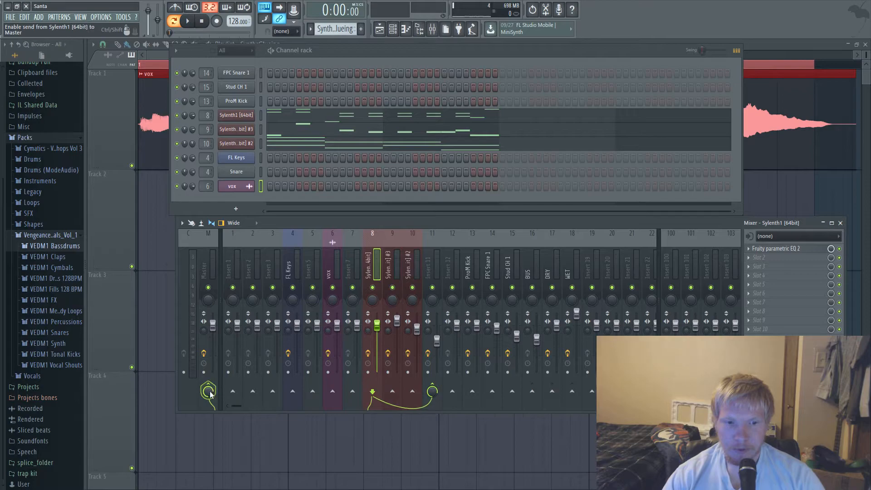
left_click(437, 390)
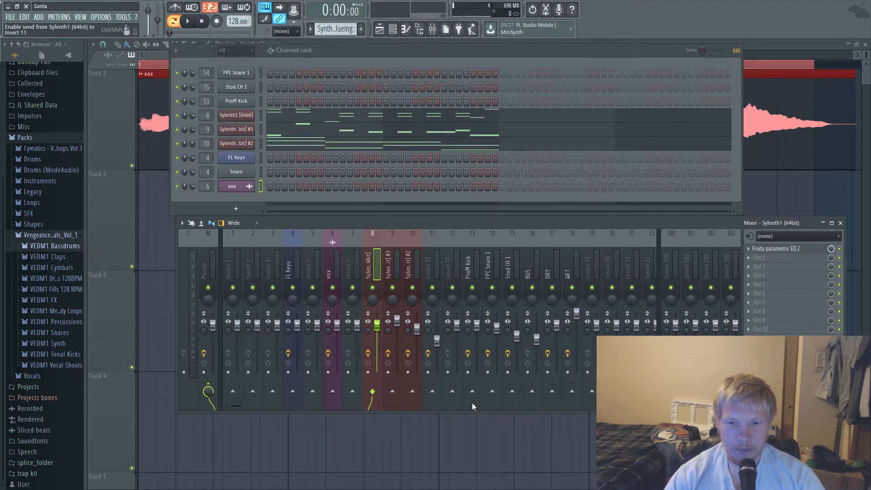
left_click(432, 392)
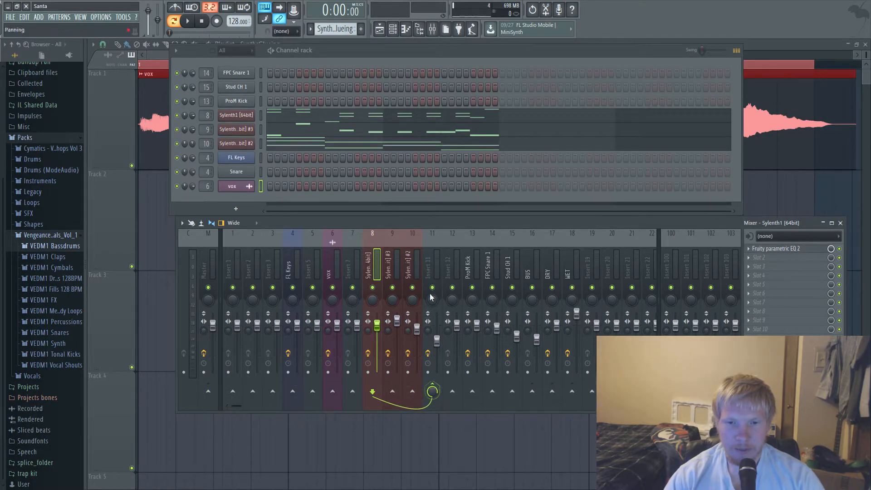
Send the Sylenth1 [64bit] track to the Master in place of Insert 11, and restore its send to Insert 11 alone
left_click(430, 379)
left_click(368, 271)
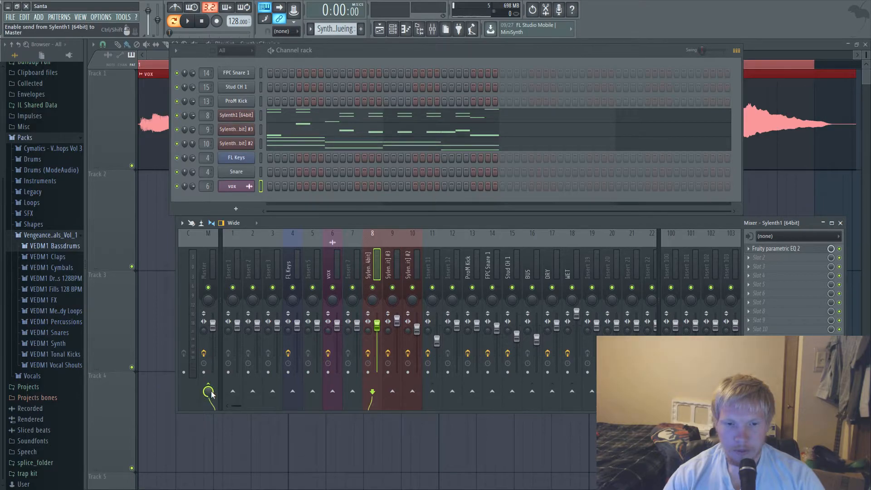
left_click(433, 392)
left_click(208, 392)
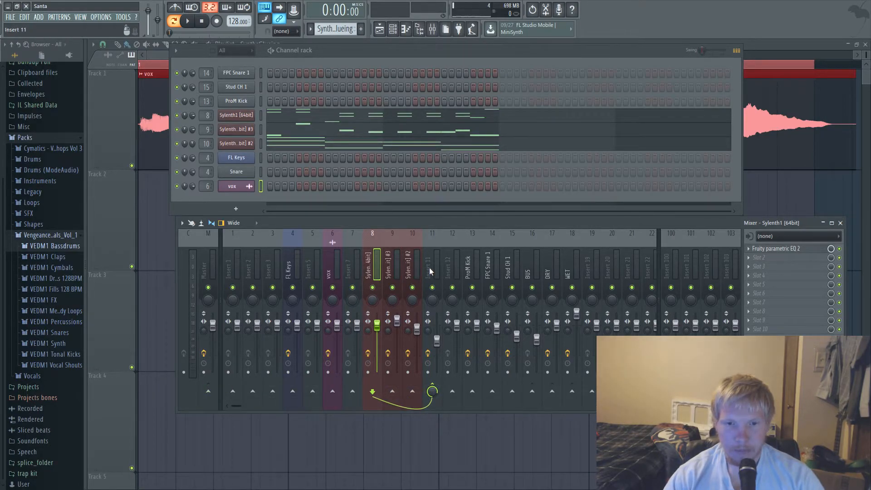
Check the routing of the three Sylenth1 tracks and examine the Fruity parametric EQ 2 curve on each of them
left_click(388, 268)
left_click(413, 266)
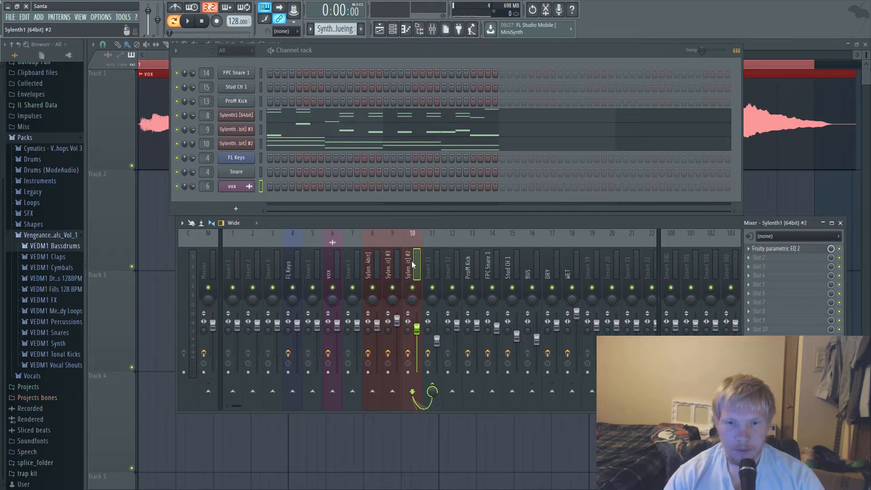
left_click(370, 268)
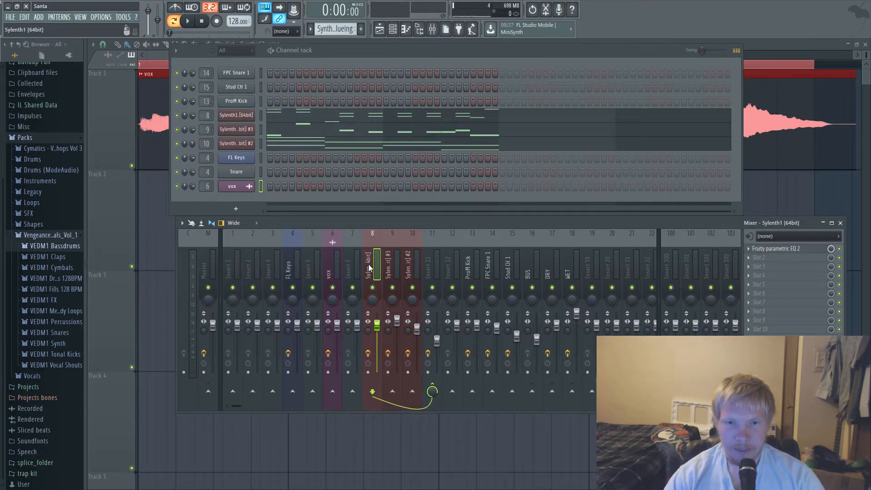
left_click(796, 249)
left_click(393, 112)
left_click(390, 252)
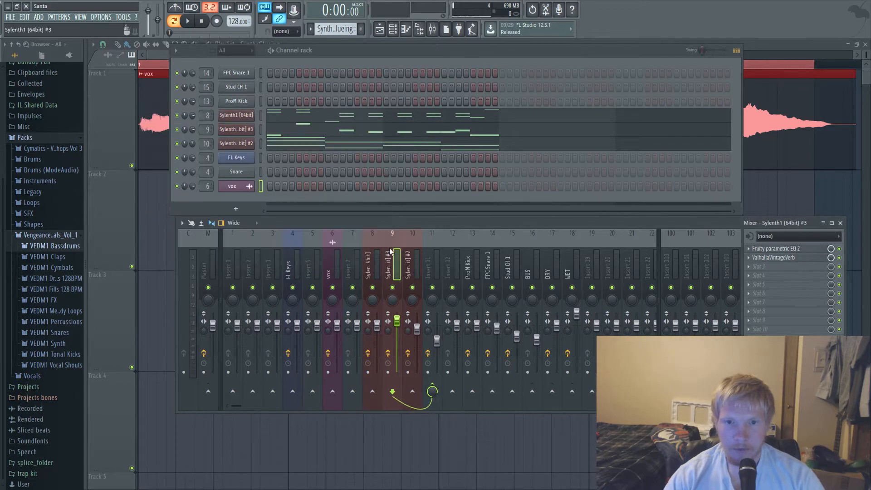
left_click(796, 249)
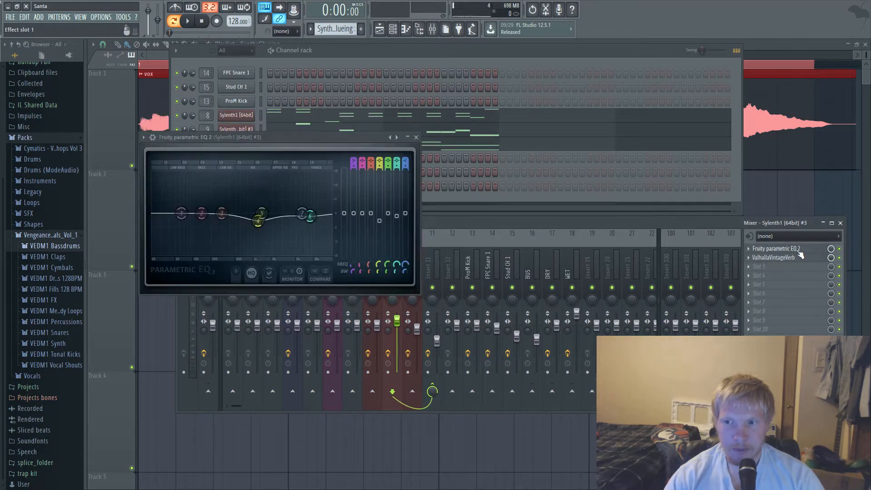
left_click(416, 137)
left_click(415, 265)
left_click(796, 249)
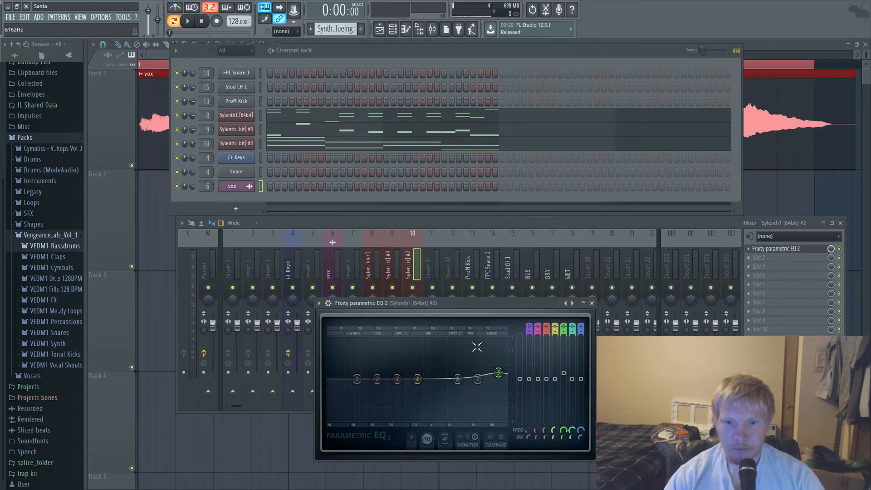
left_click(592, 304)
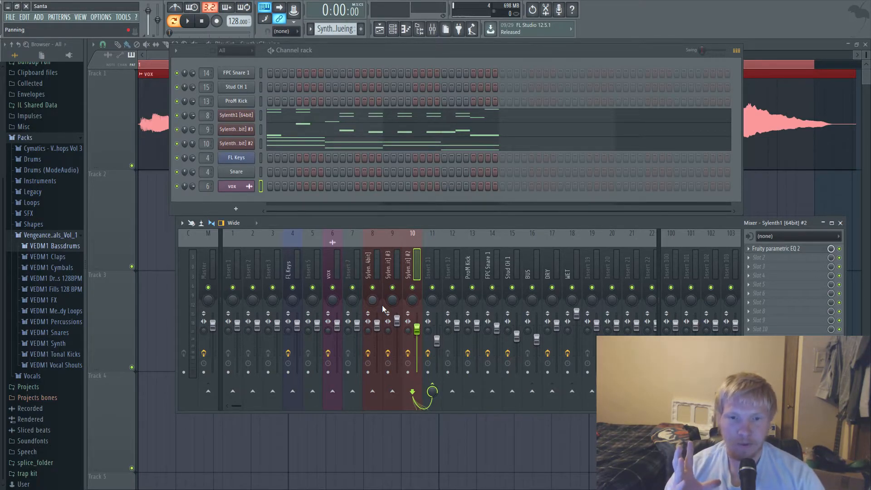
Examine Insert 11's Fruity parametric EQ 2 curve and its Fruity Compressor settings, with the compressor window placed over the mixer
left_click(390, 268)
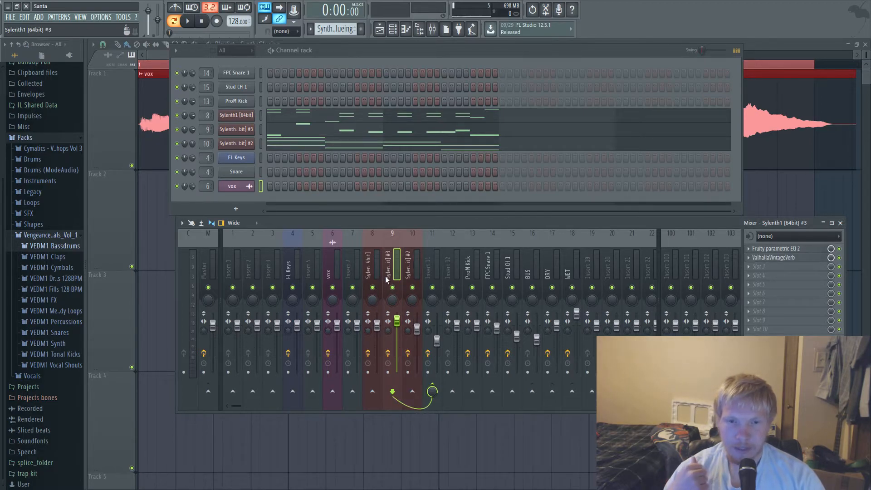
left_click(428, 258)
left_click(813, 250)
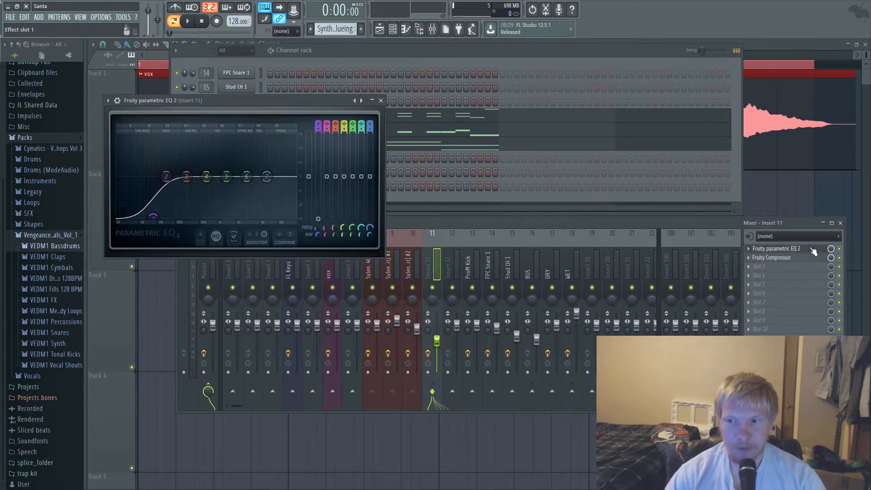
left_click(381, 100)
left_click(802, 258)
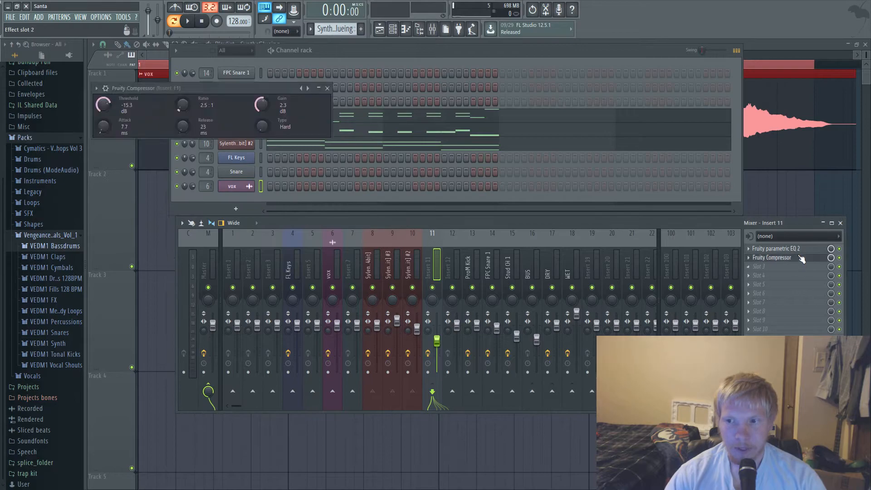
left_click_drag(244, 92, 505, 219)
Bypass Insert 11's Fruity Compressor and play the pattern twice to watch the uncompressed level on the Master meter
left_click(841, 258)
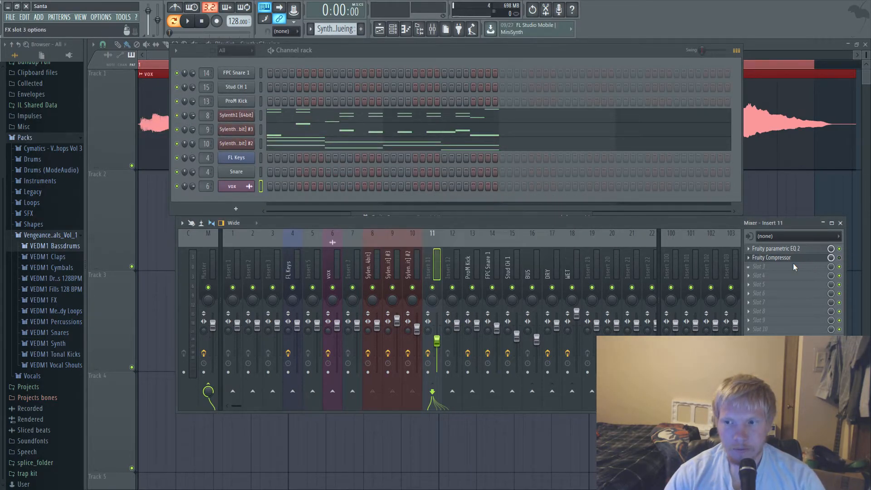
left_click(789, 260)
left_click(789, 260)
left_click_drag(506, 216, 393, 194)
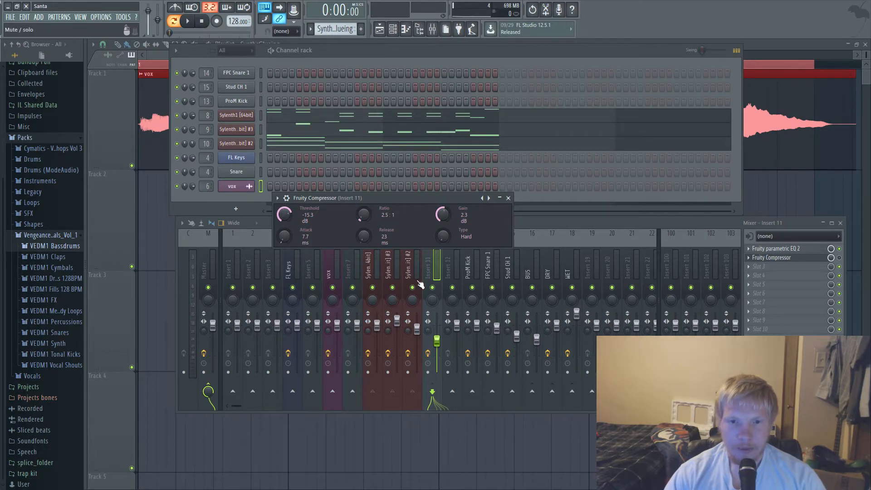
key("space")
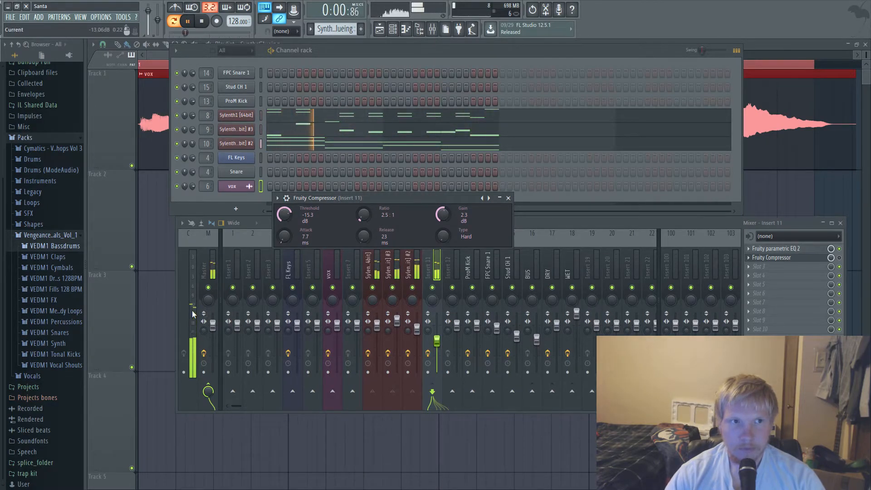
key("space")
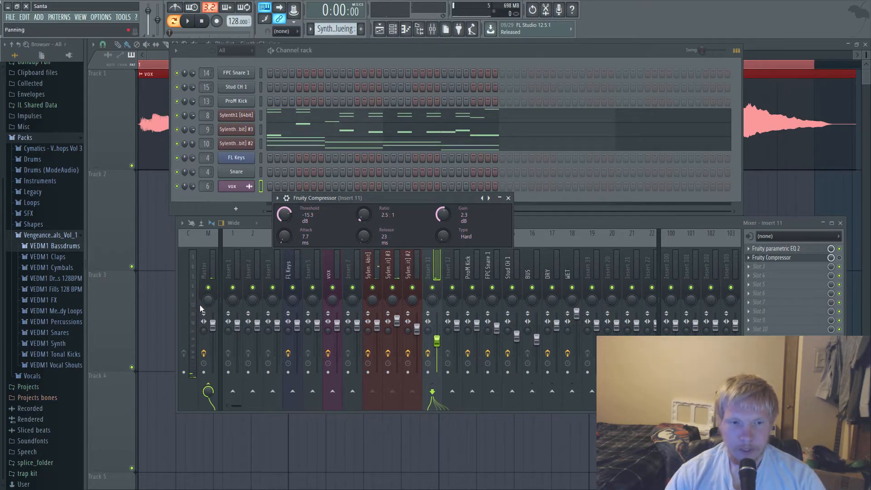
key("space")
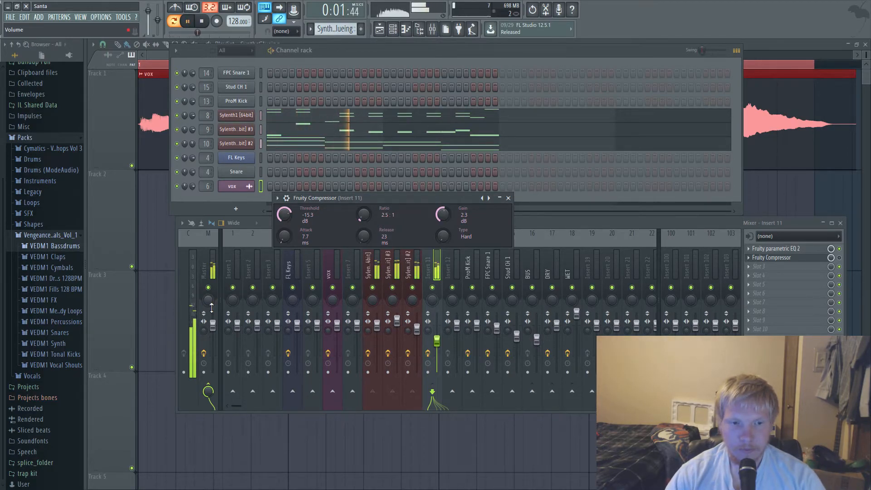
key("space")
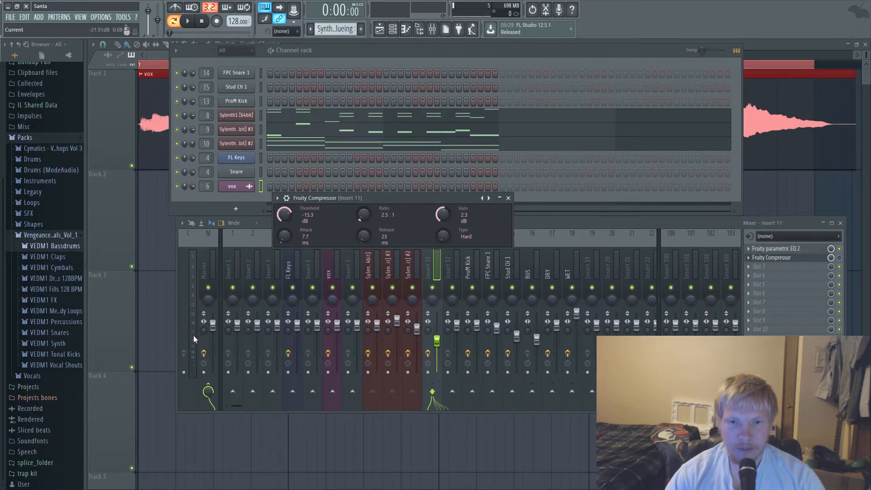
Play the pattern with the Sylenth1 [64bit] #3 track muted, and replay it unmuted to compare the Master level
left_click(393, 288)
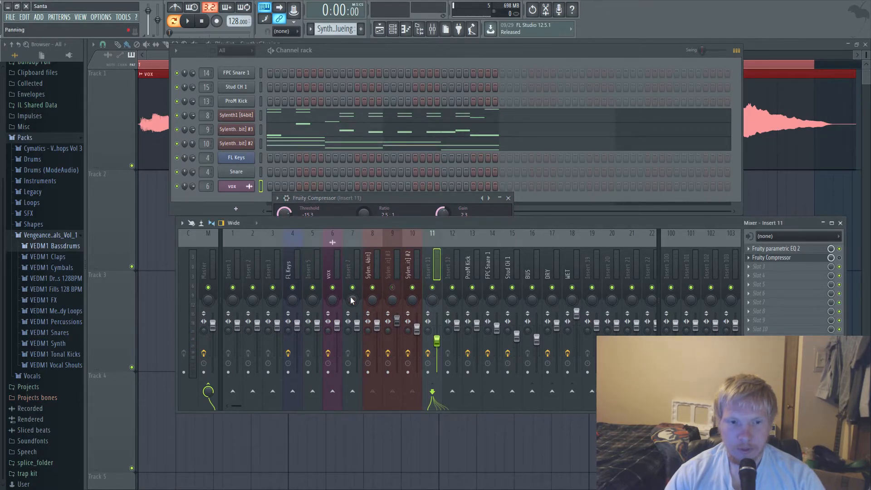
key("space")
key("space")
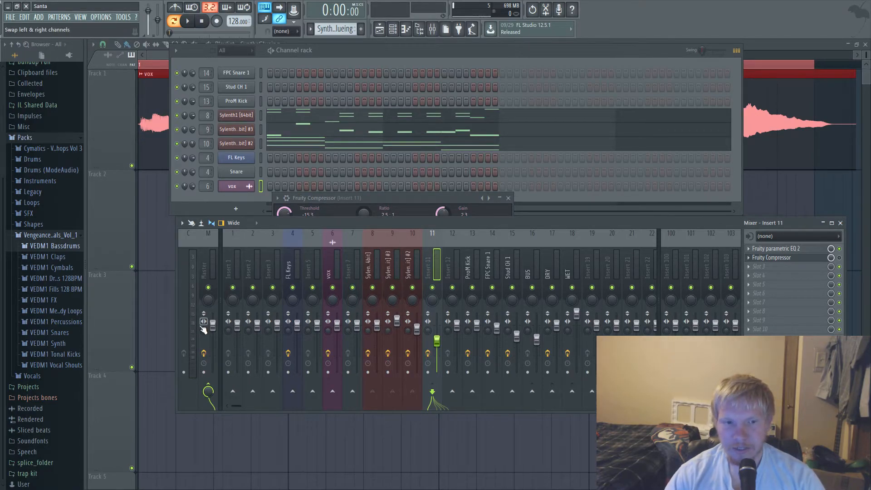
key("space")
key("space")
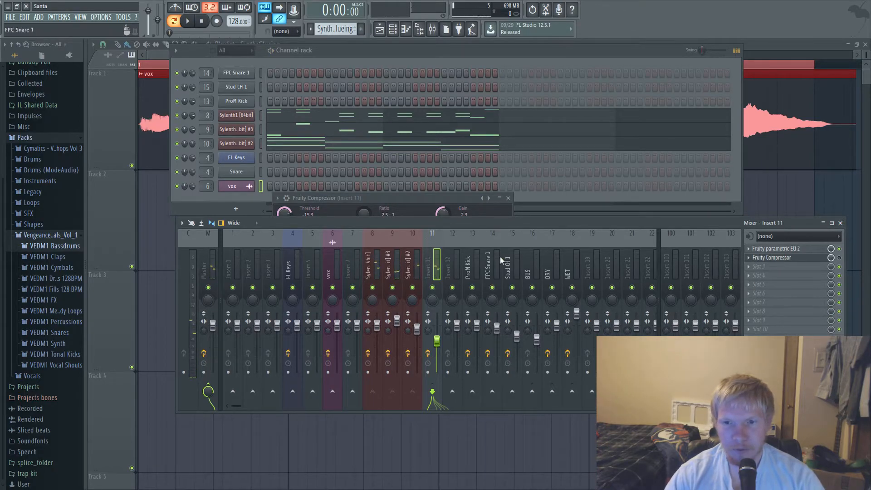
Enable Insert 11's Fruity Compressor, set its ratio to 30.0:1 and play the pattern to hear heavy compression
left_click(817, 258)
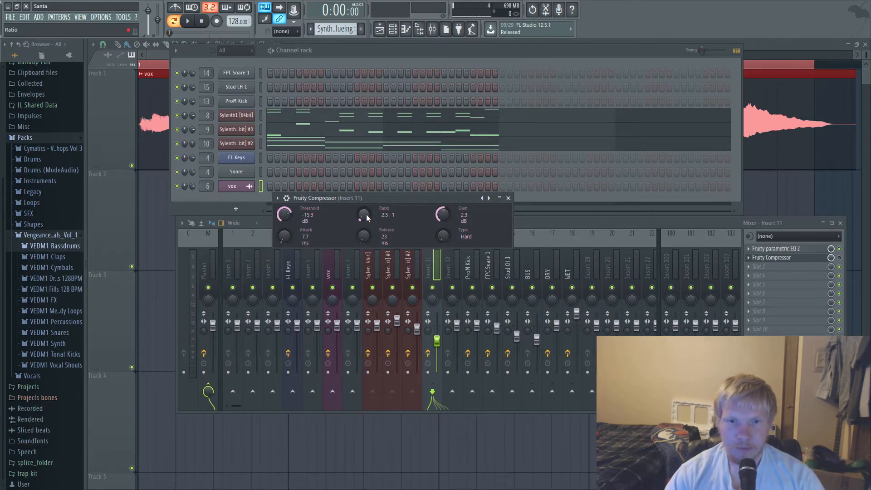
left_click(839, 258)
left_click(384, 199)
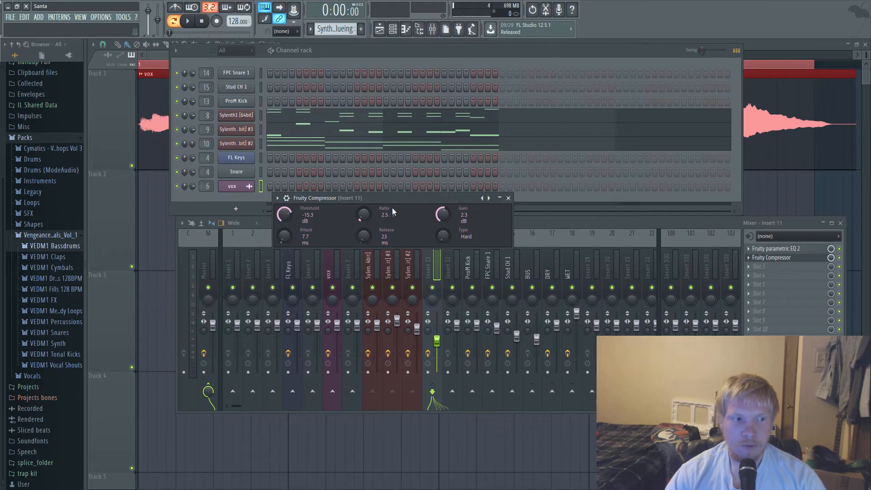
left_click_drag(362, 216, 363, 186)
key("space")
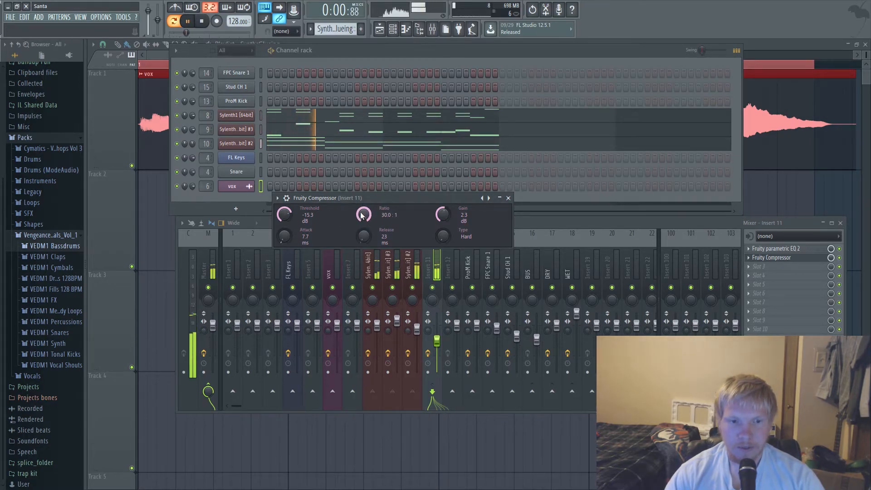
key("space")
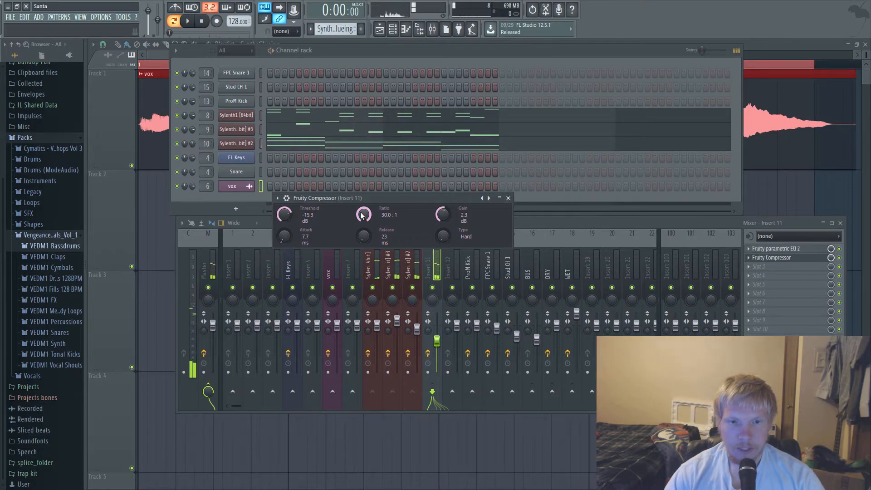
Set the compressor's ratio to 1.0:1 and play the pattern, changing the ratio to 2.5:1 during playback
left_click_drag(366, 217, 367, 254)
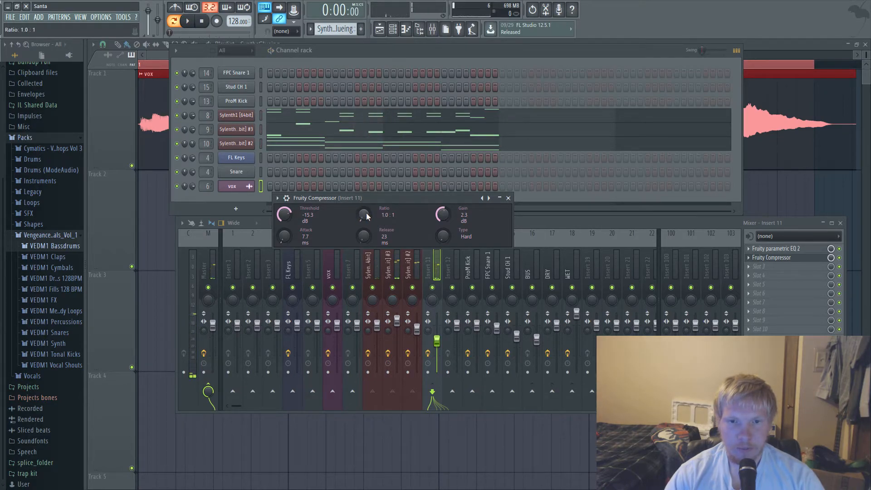
key("space")
left_click_drag(366, 217, 366, 212)
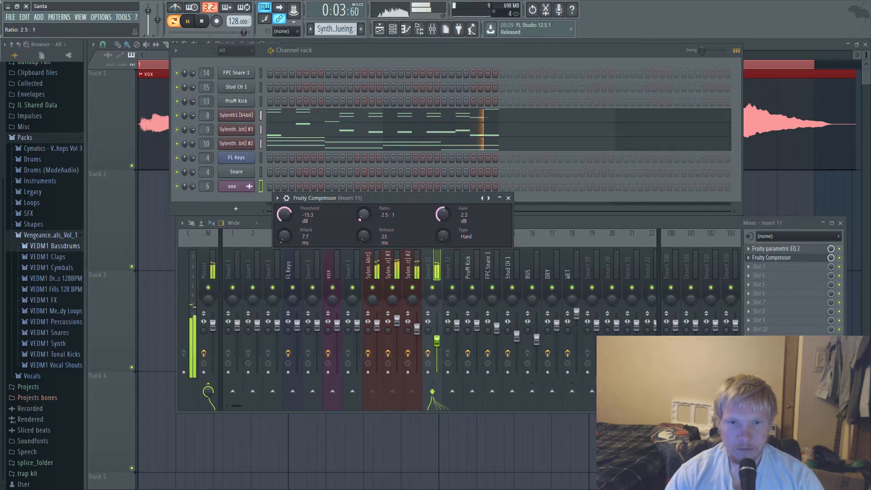
key("space")
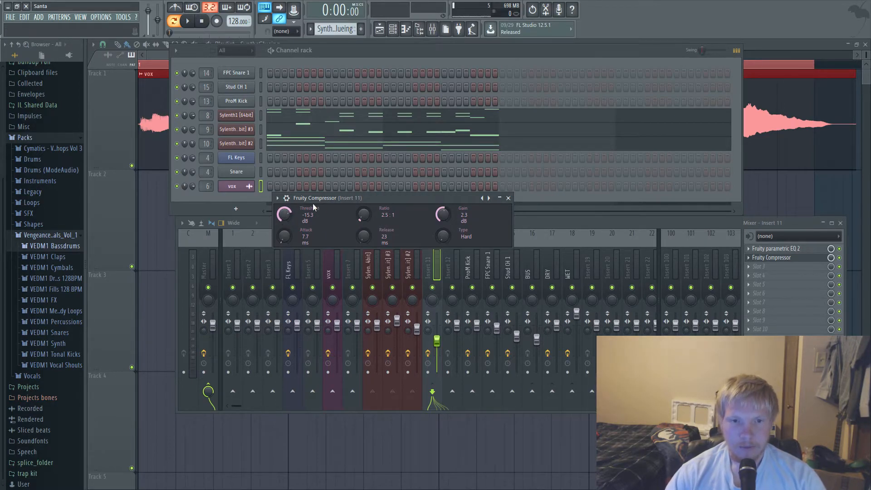
Bypass Insert 11's Fruity Compressor, keep its settings in view above the mixer, and replay the pattern several times to watch the Master meter
left_click_drag(330, 200, 328, 212)
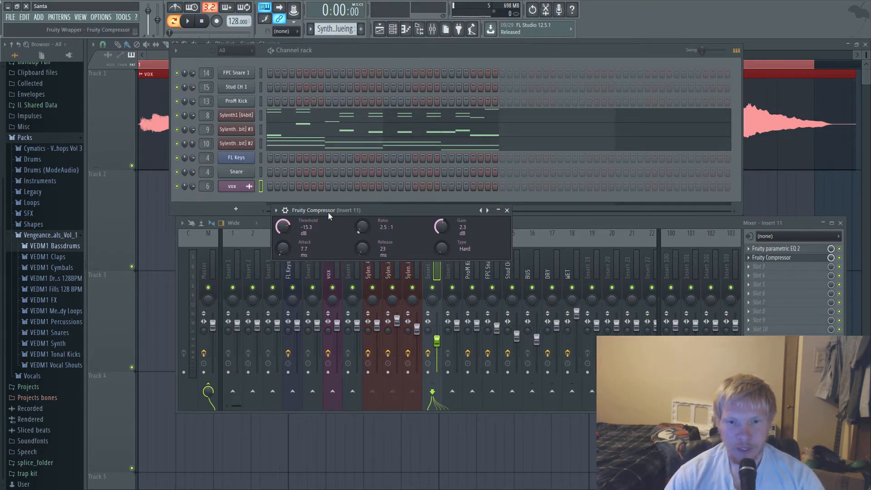
left_click(840, 258)
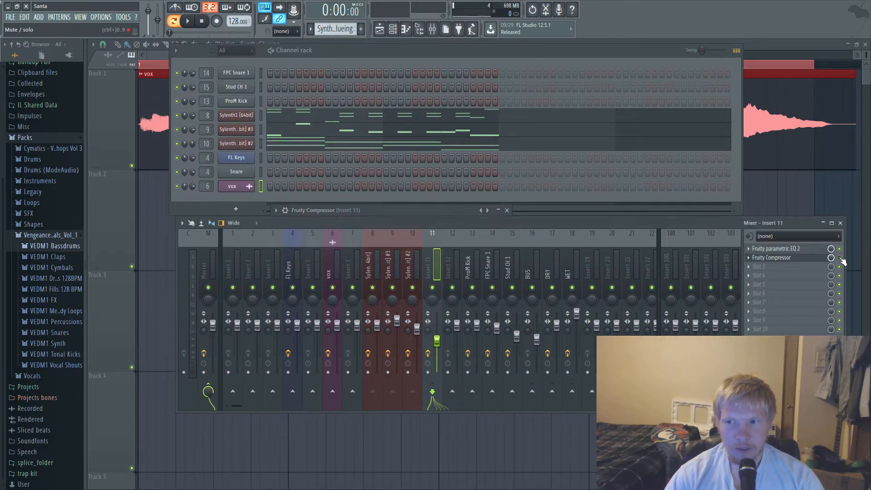
left_click(402, 209)
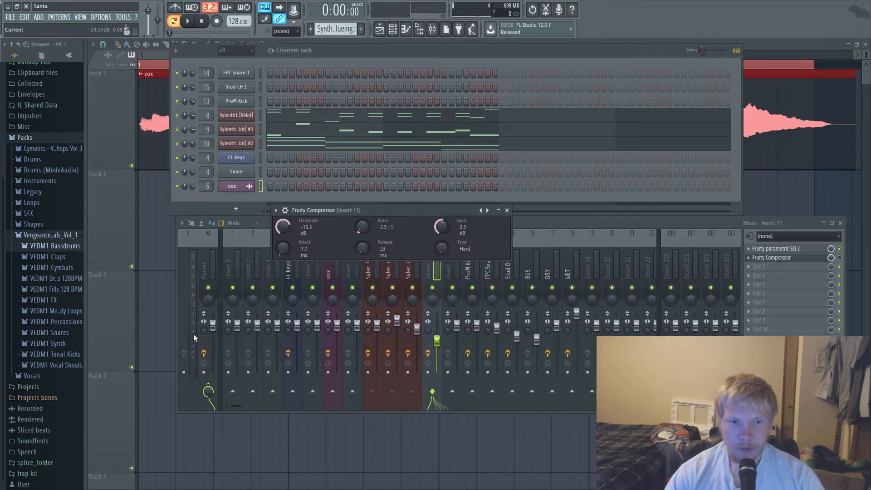
key("space")
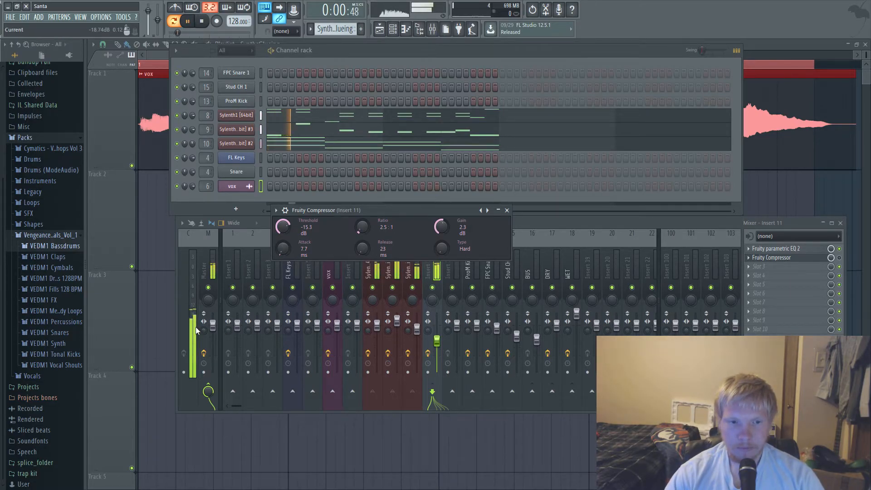
key("space")
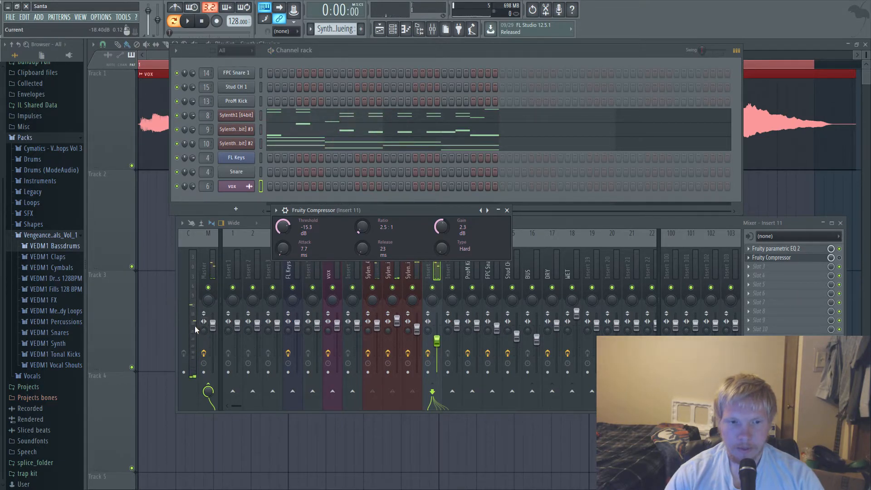
key("space")
key("space")
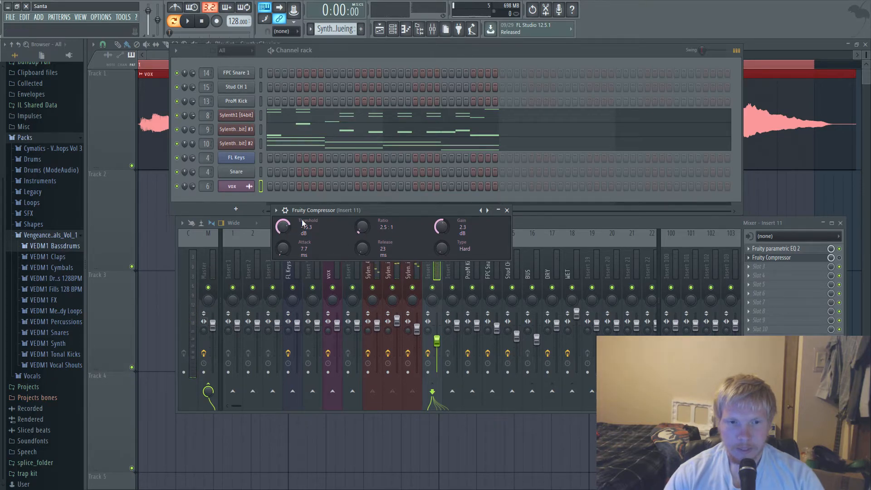
key("space")
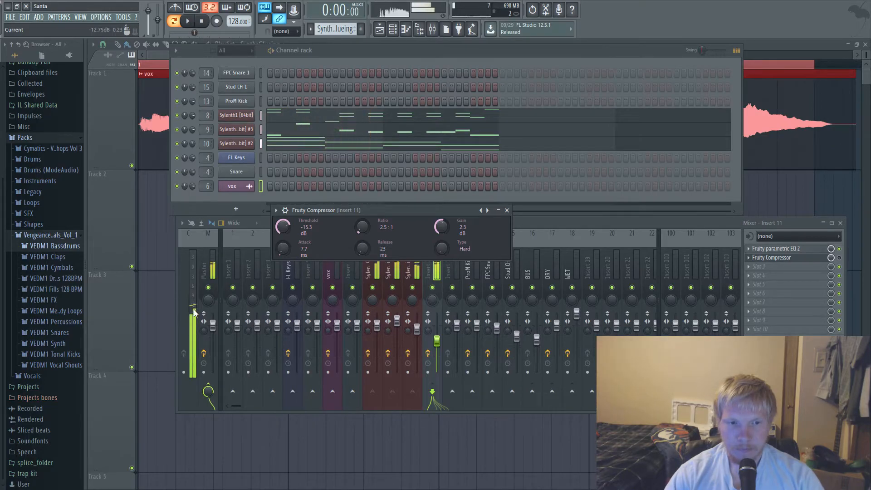
key("space")
key("space")
key("space")
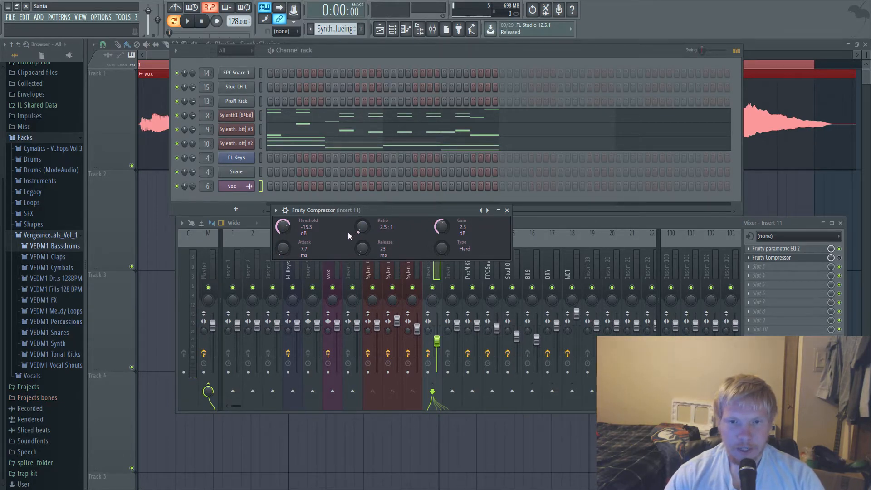
Set the compressor's release to 252 ms and play the pattern, and replay it with the release at 54 ms
left_click_drag(362, 249, 362, 218)
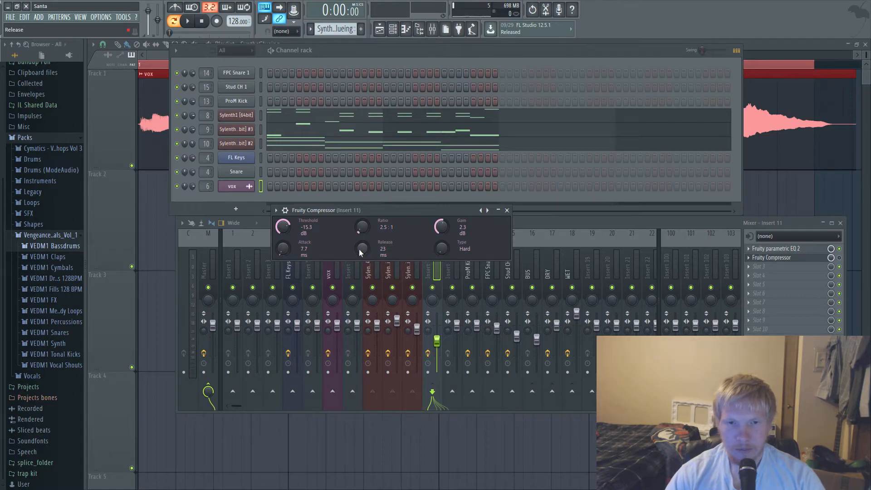
key("space")
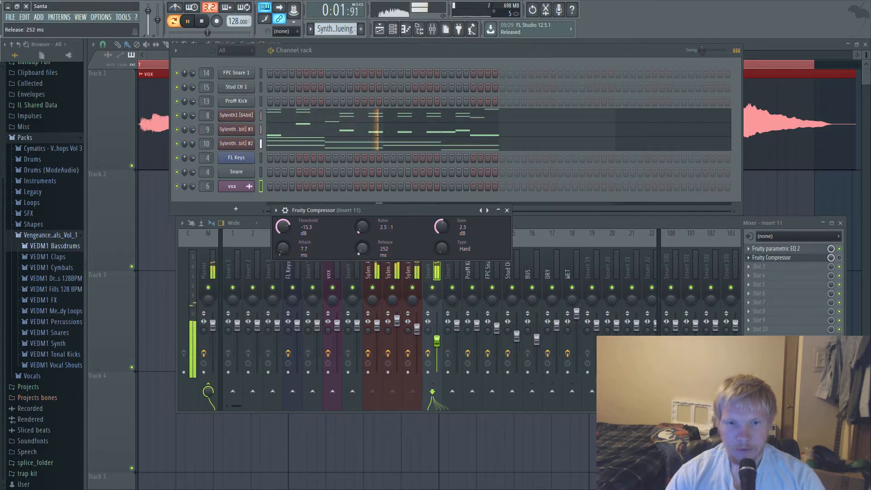
key("space")
left_click_drag(362, 249, 361, 253)
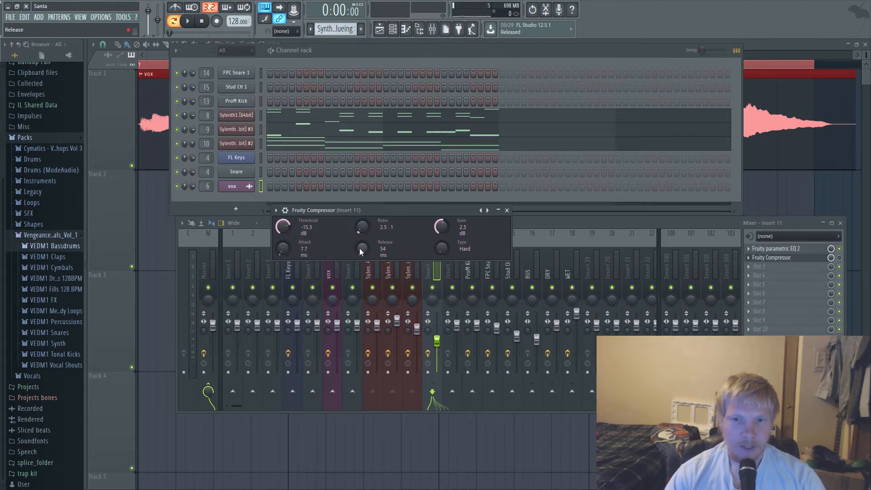
key("space")
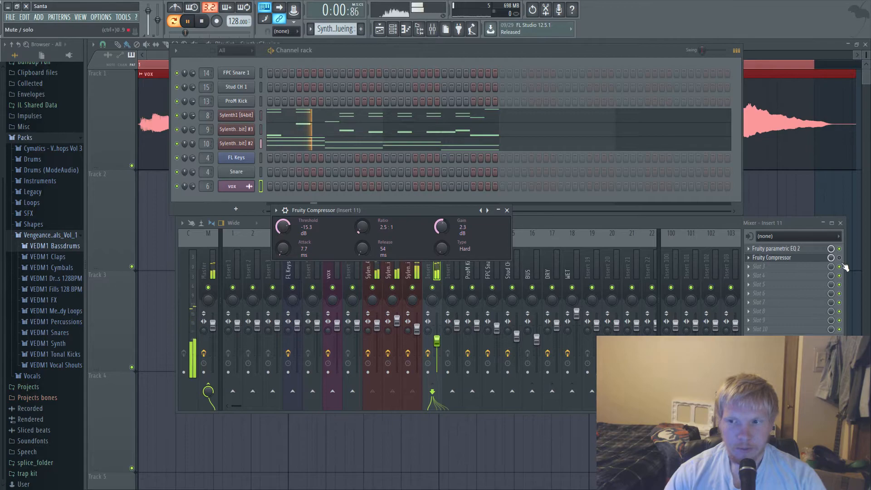
Set Insert 11's compressor release to 23 ms and gain to 2.2 dB, toggling its bypass during playback before stopping
left_click(812, 257)
left_click(813, 257)
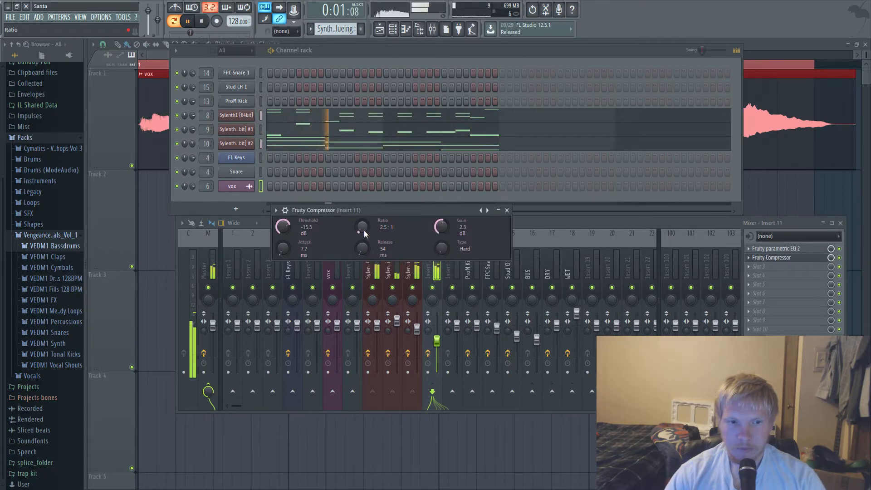
mouse_move(364, 247)
left_mouse_down()
mouse_move(363, 259)
mouse_move(364, 239)
left_mouse_up()
left_click_drag(441, 227, 441, 229)
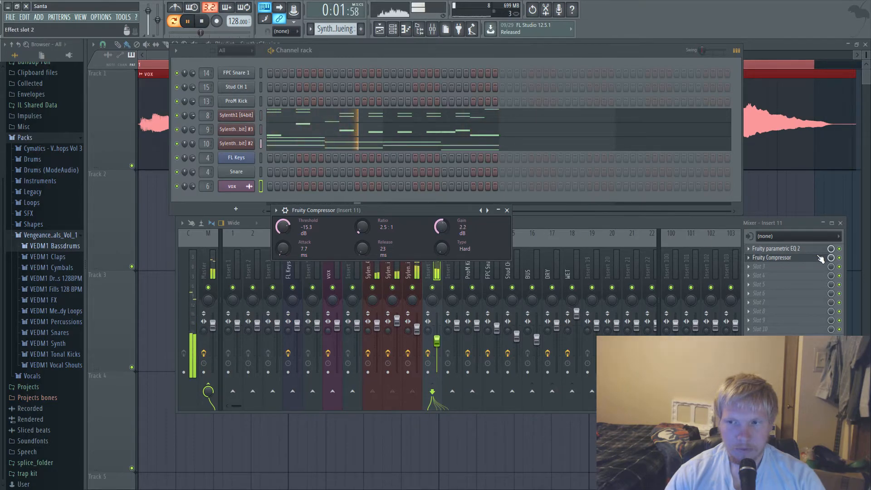
left_click(840, 259)
key("space")
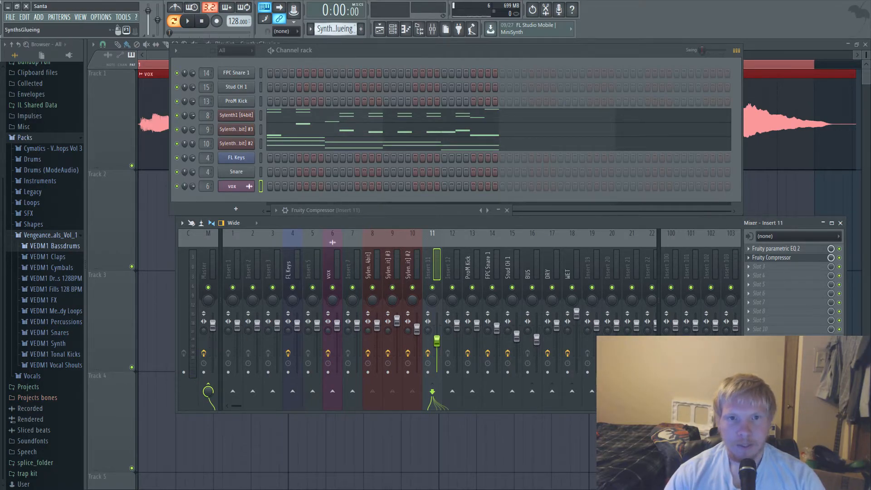
Switch to Pattern 5 and inspect the Fruity parametric EQ 2 on the FPC Snare 1 mixer track
scroll(335, 29, "down", 1)
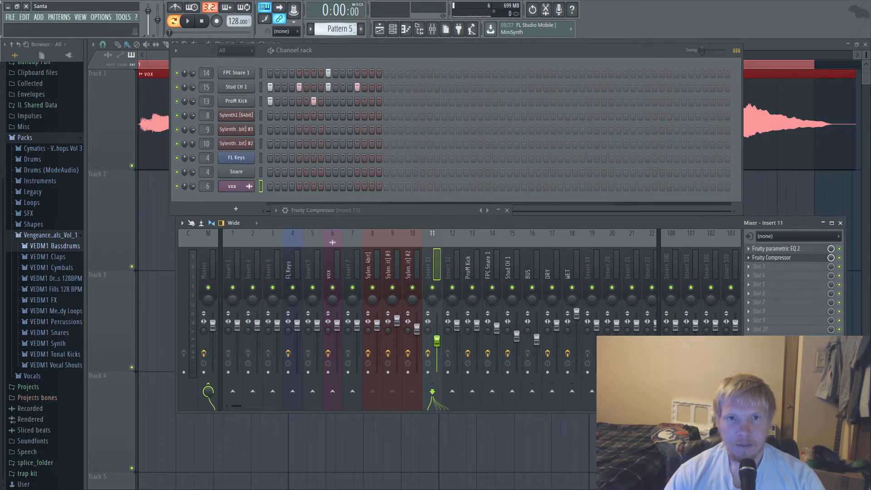
left_click(472, 267)
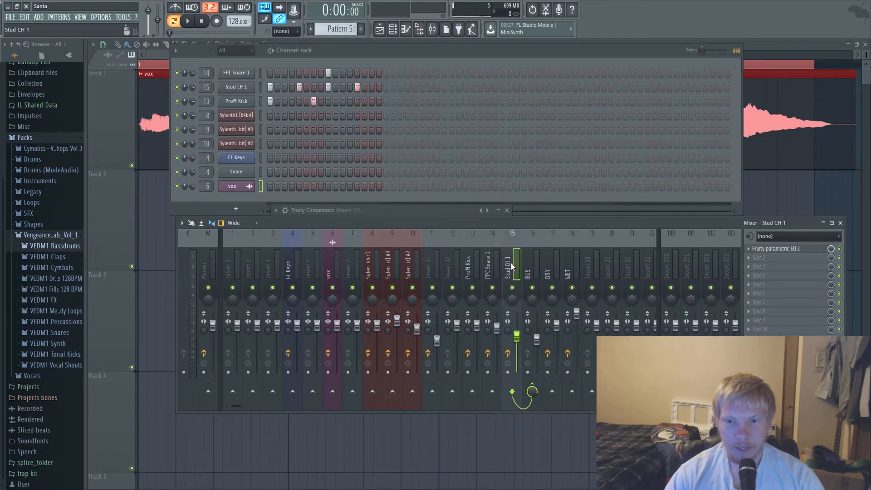
left_click(486, 265)
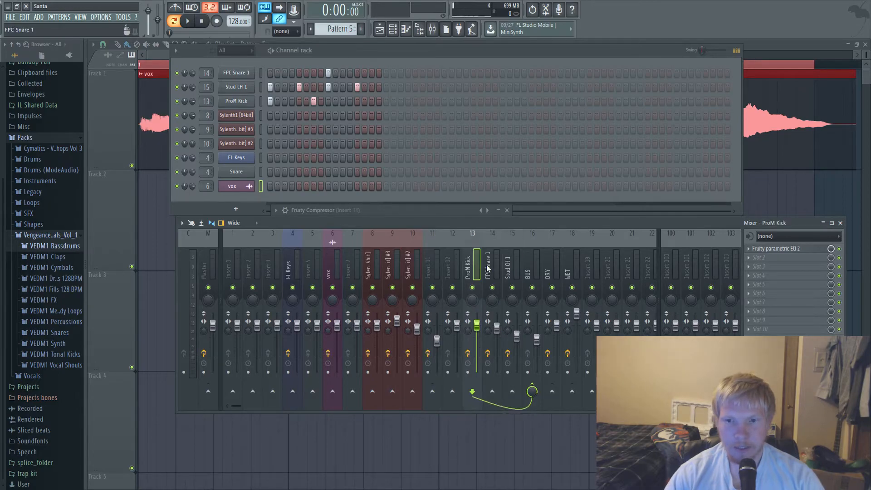
left_click(801, 248)
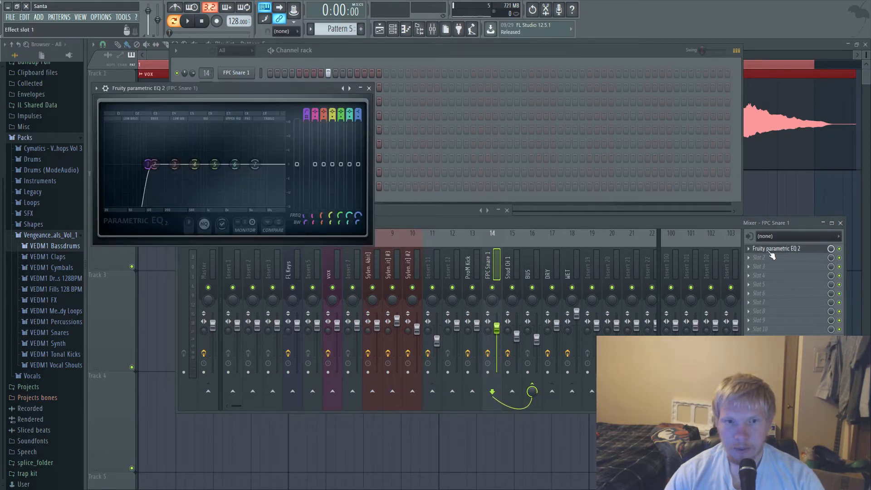
left_click(369, 88)
Inspect the Fruity parametric EQ 2 on the Stud CH 1 and ProM Kick mixer tracks
left_click(508, 265)
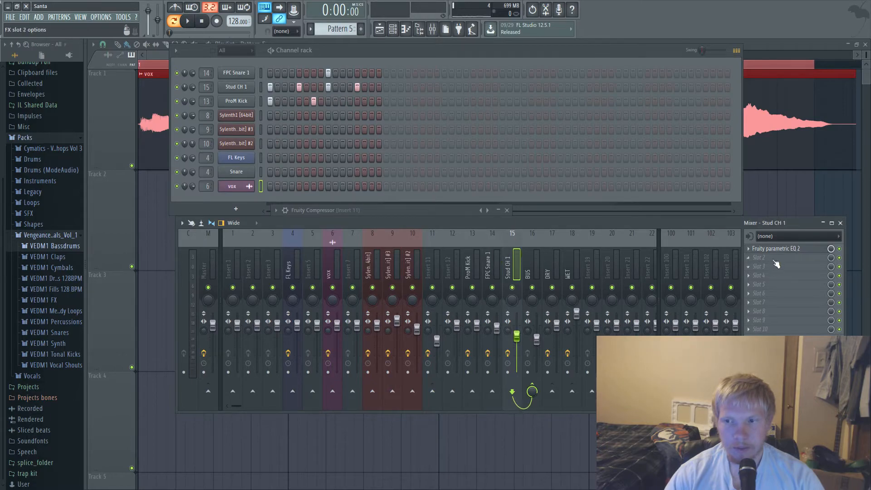
left_click(777, 249)
left_click(440, 162)
left_click(472, 266)
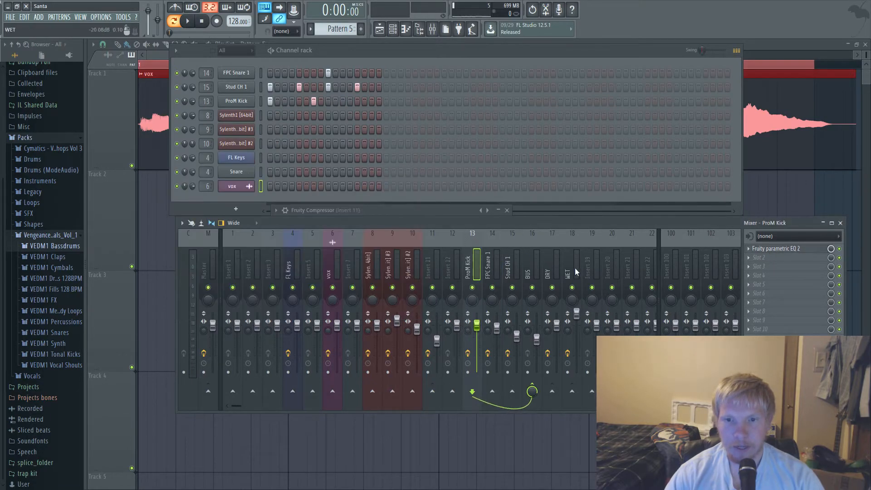
left_click(770, 250)
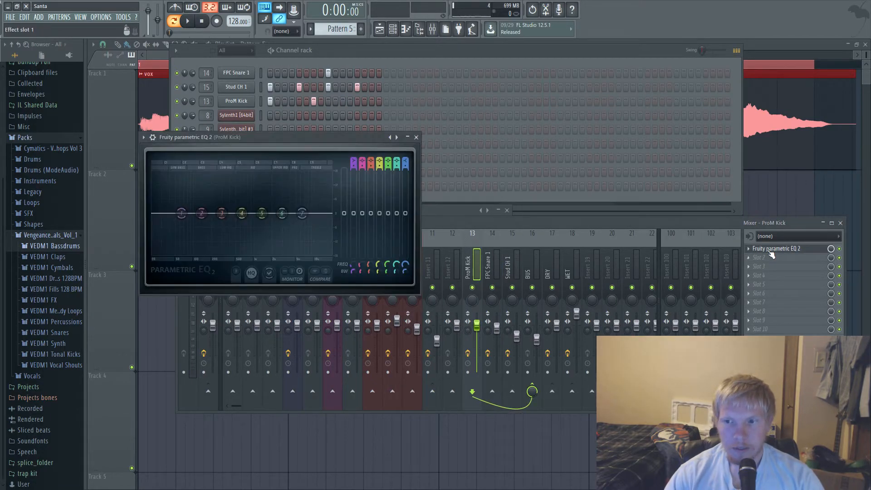
left_click(415, 136)
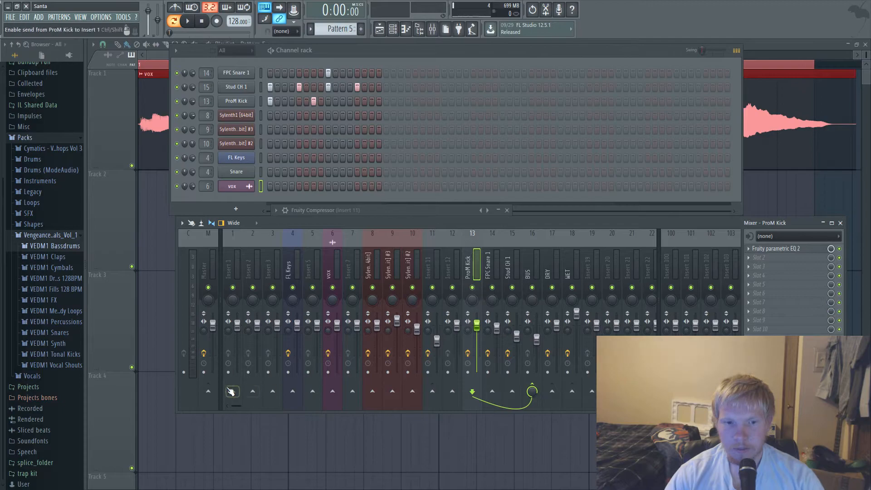
Route ProM Kick to the Master, restore its routing to BUS, and check the routing of the other drum tracks
left_click(208, 392)
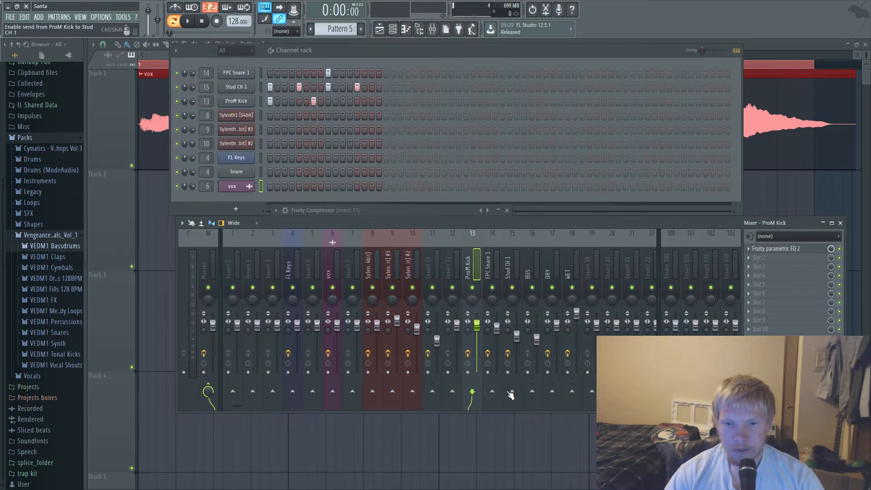
left_click(549, 404)
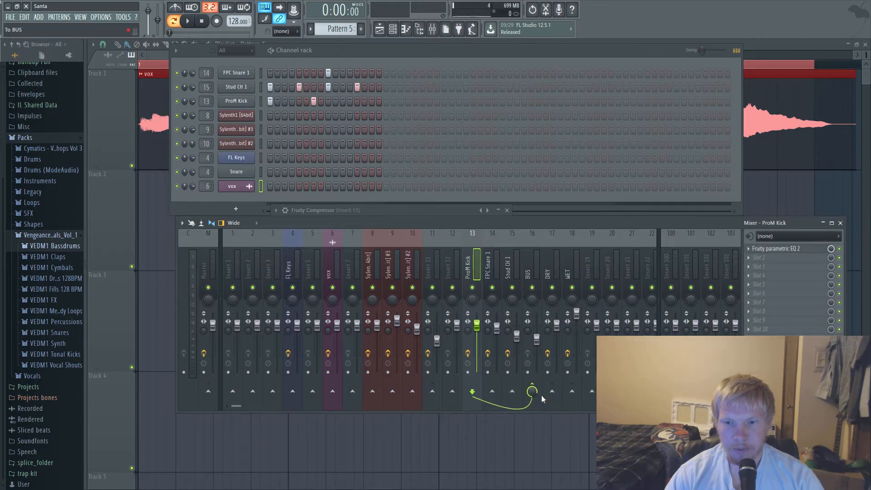
left_click(495, 275)
left_click(508, 273)
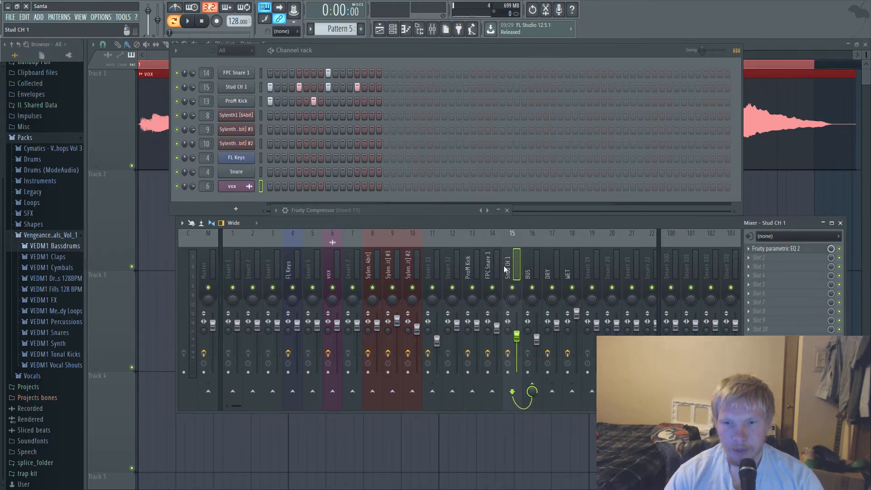
Examine the BUS track's sends to DRY and WET, and view the Fruity Compressor settings on both tracks
left_click(532, 269)
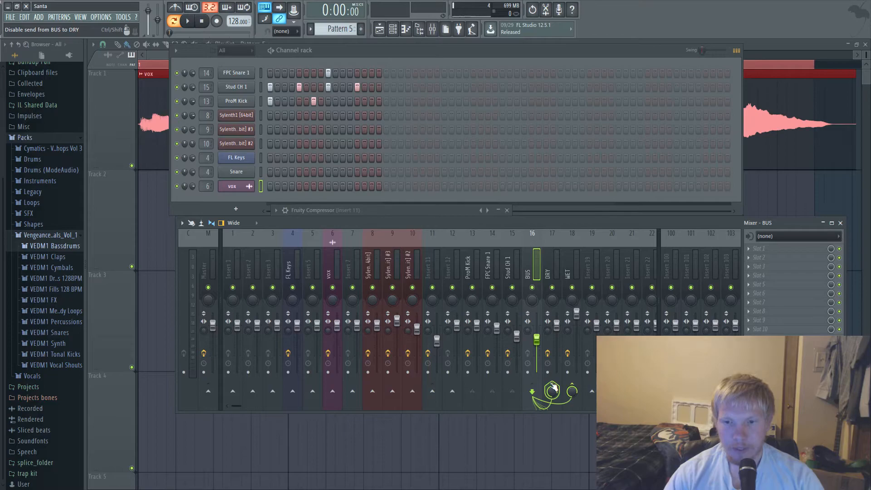
left_click(549, 260)
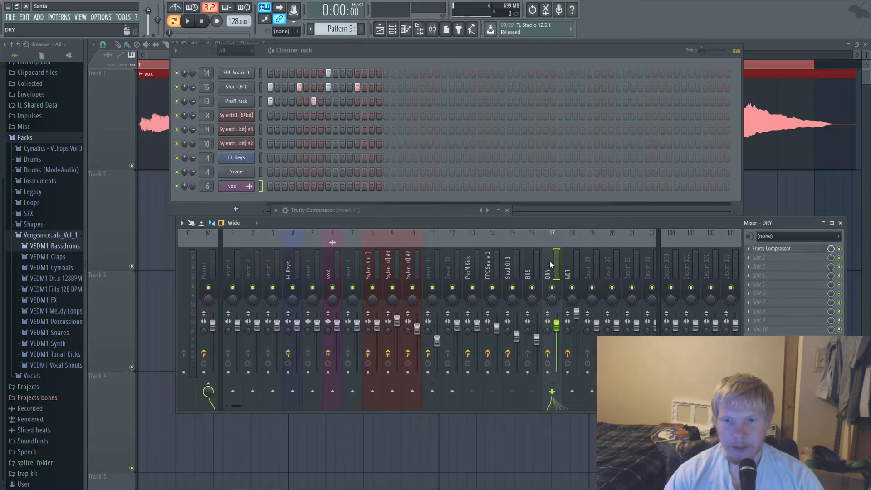
left_click(798, 249)
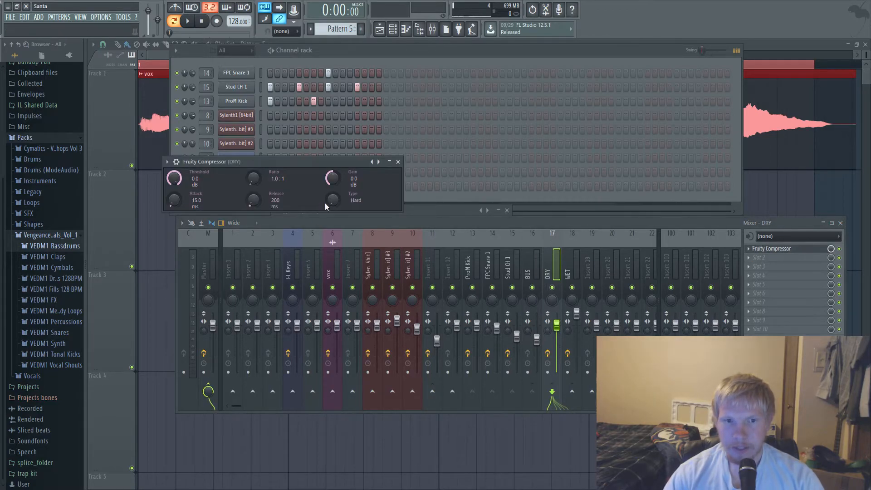
left_click(398, 163)
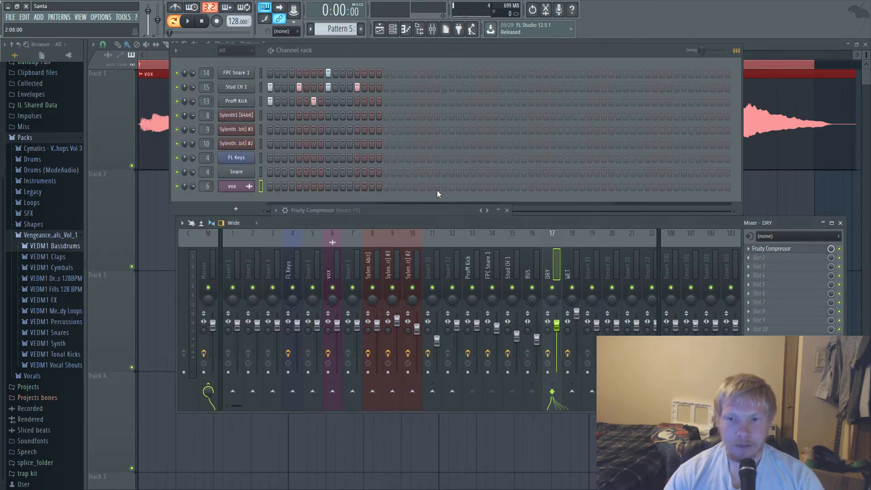
left_click(574, 260)
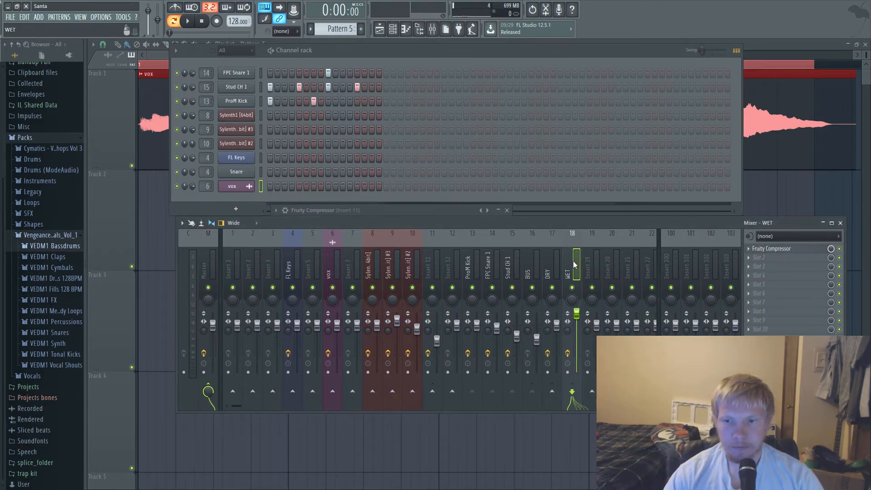
left_click(789, 249)
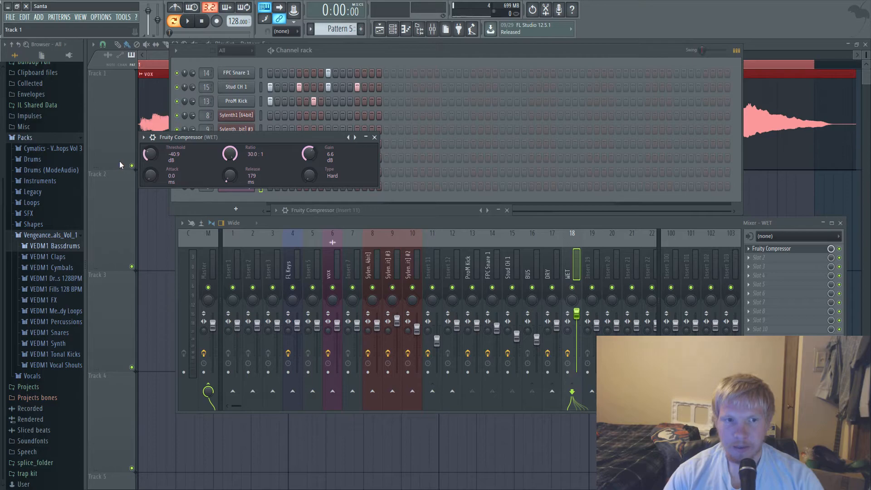
Mute the WET track and play Pattern 5 to hear the drums through the DRY track only
left_click(554, 287)
left_click(572, 288)
left_click(554, 288)
key("space")
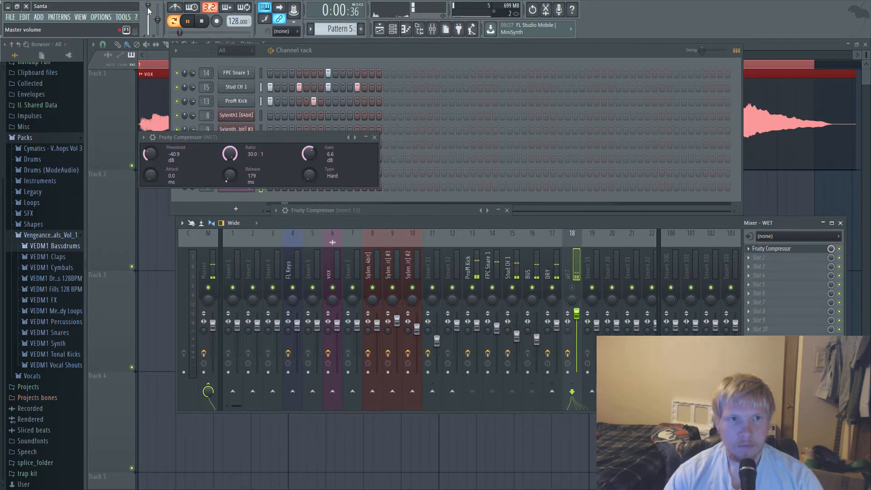
key("space")
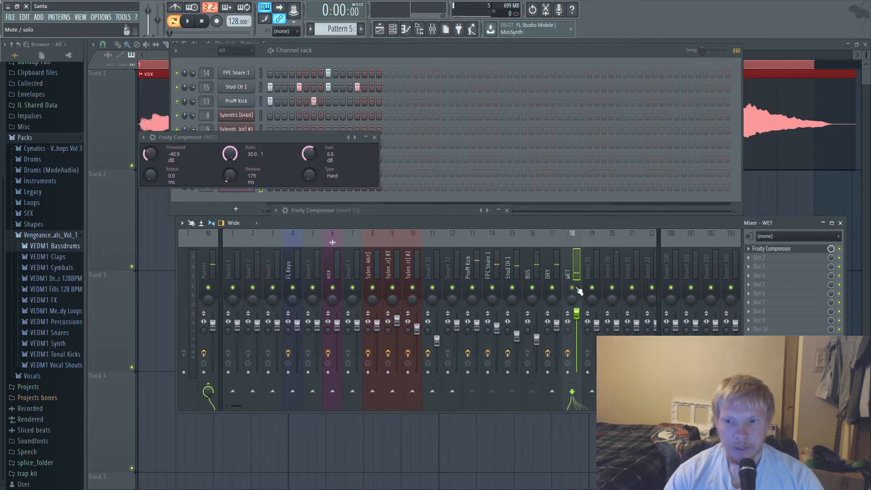
Play Pattern 5 with DRY and WET together, replay it with DRY muted, and unmute DRY
key("space")
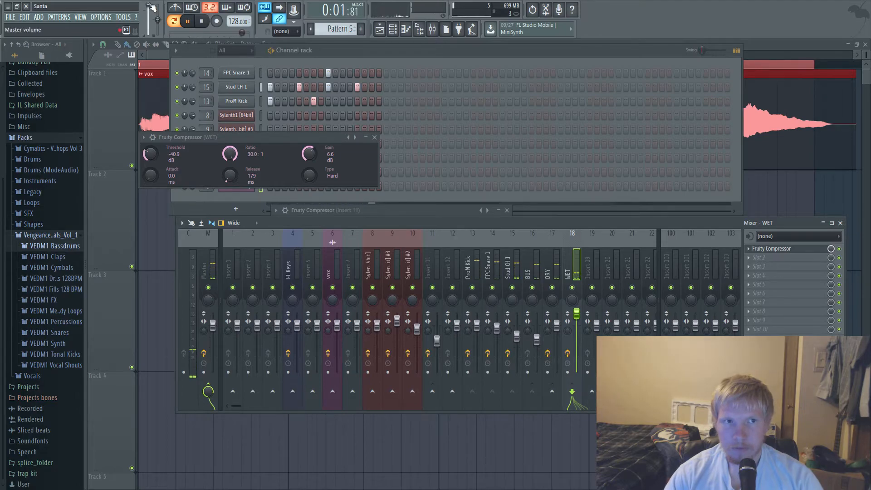
left_click(552, 288)
key("space")
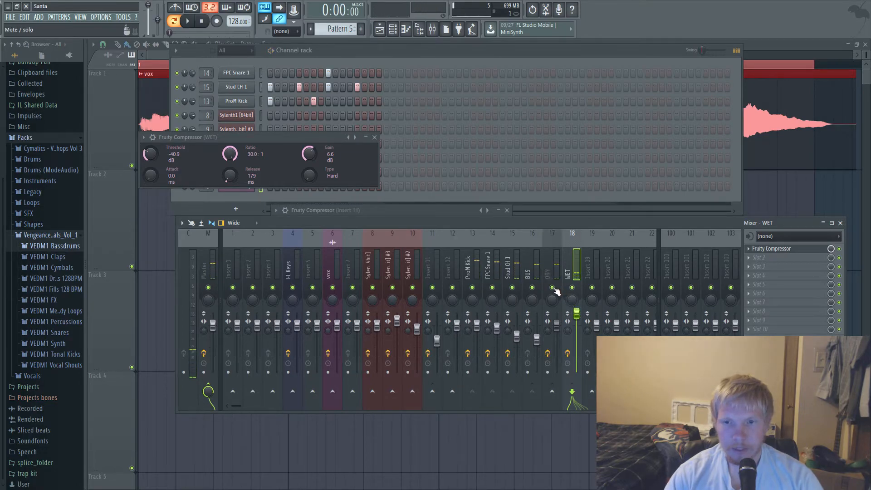
key("space")
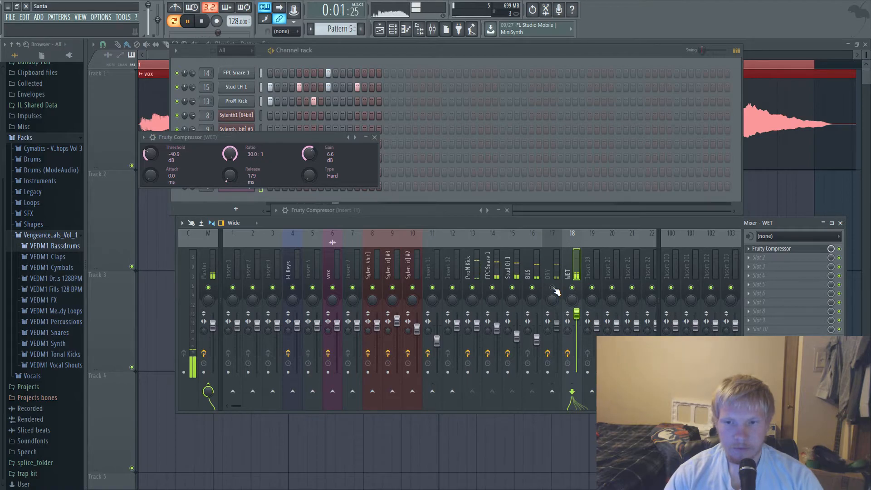
key("space")
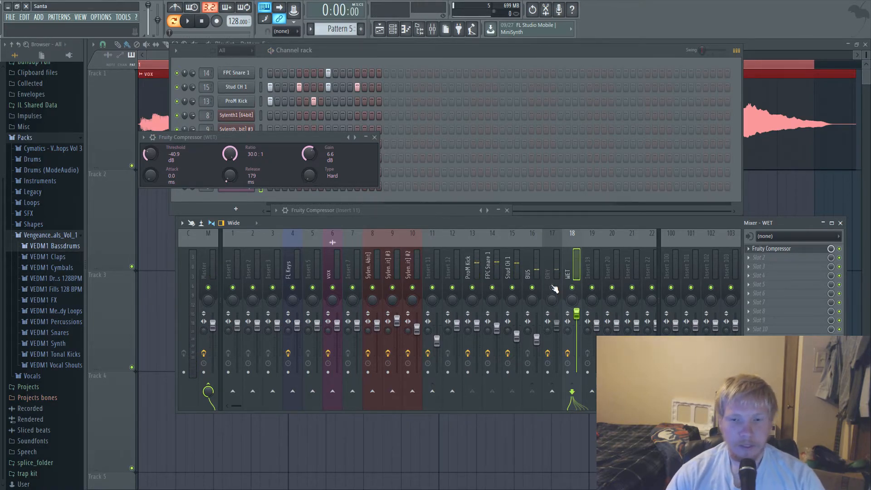
left_click(553, 288)
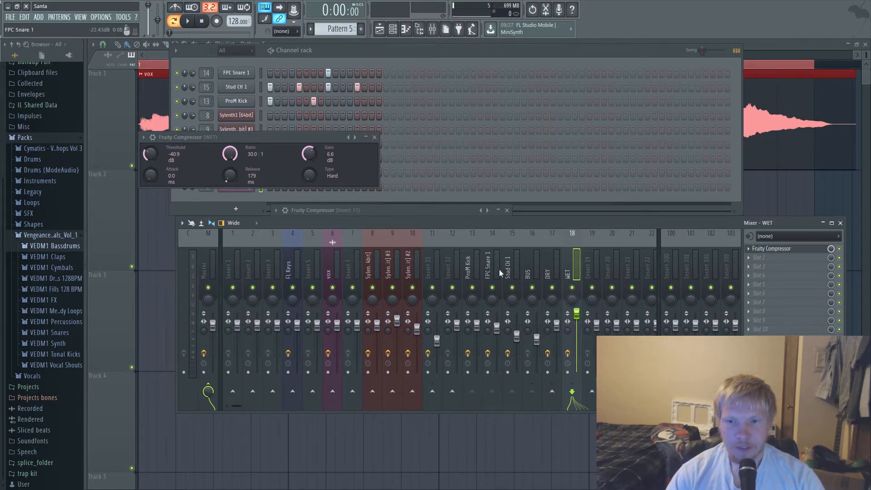
Review the BUS routing again and compare the Fruity Compressor settings of the DRY and WET tracks
key("Left")
key("Left")
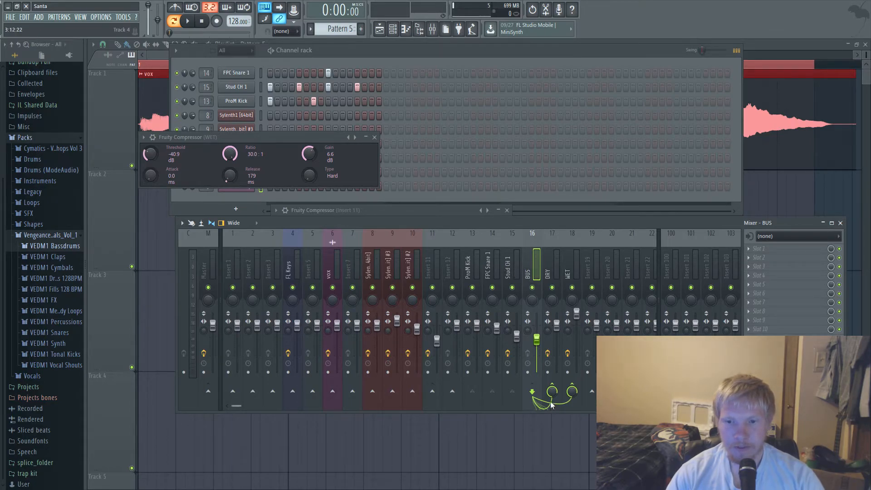
left_click(549, 267)
left_click(778, 250)
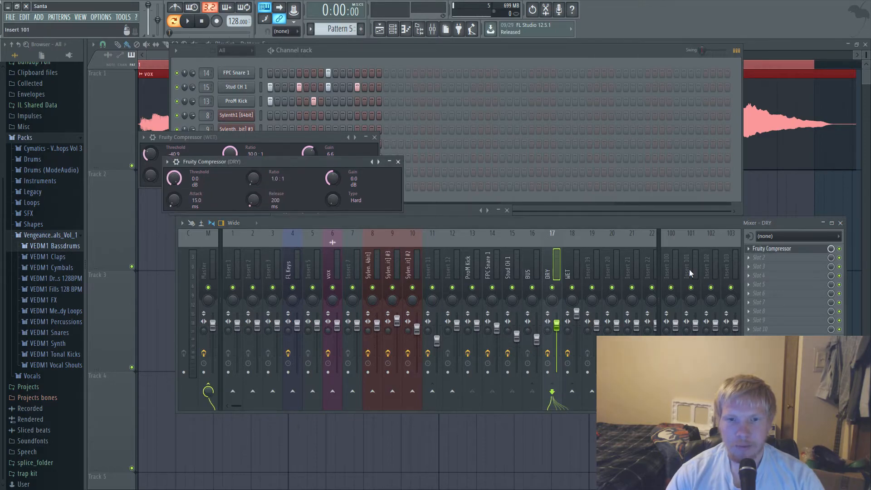
left_click(398, 162)
left_click(567, 273)
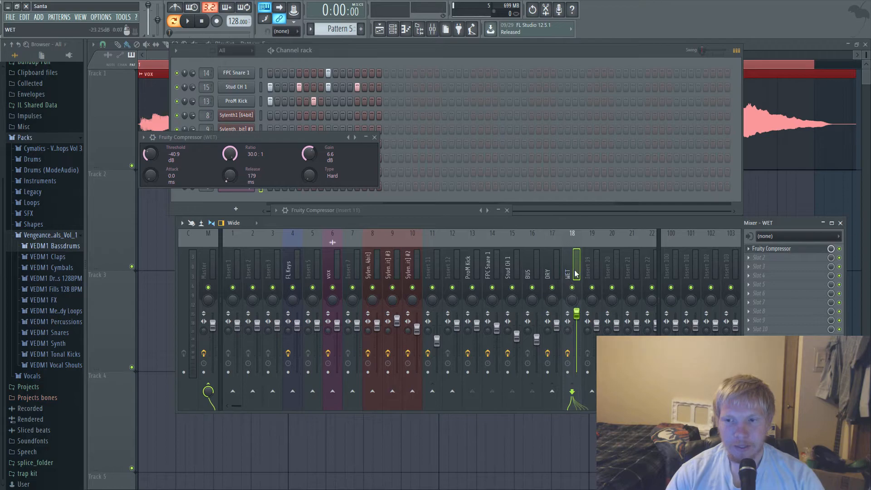
double_click(793, 250)
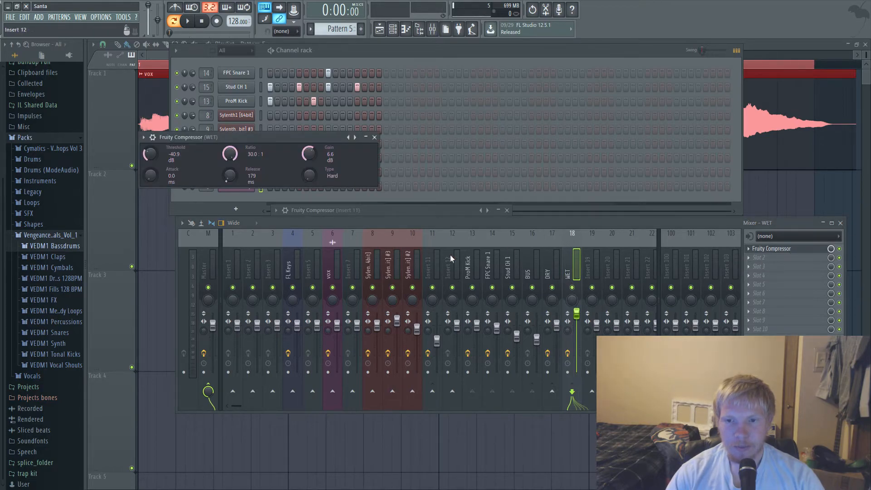
Select the DRY track and briefly play Pattern 5 to check what its Fruity Compressor does to the drums
left_click(550, 271)
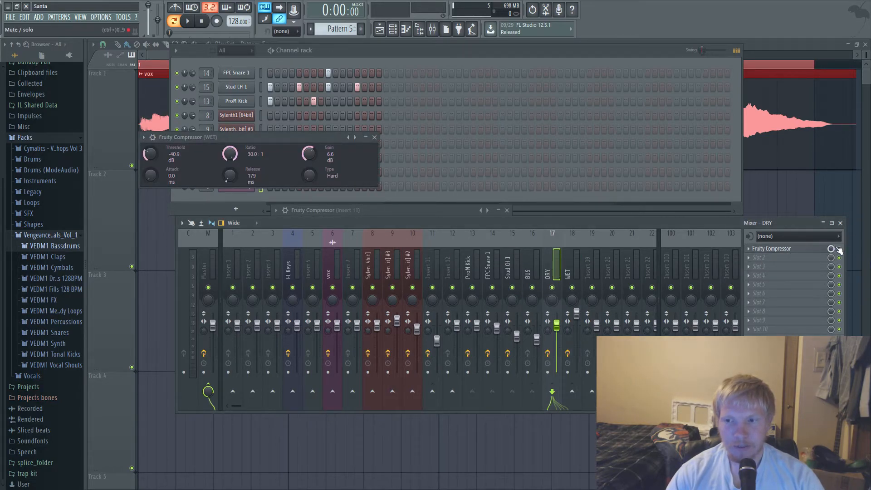
key("space")
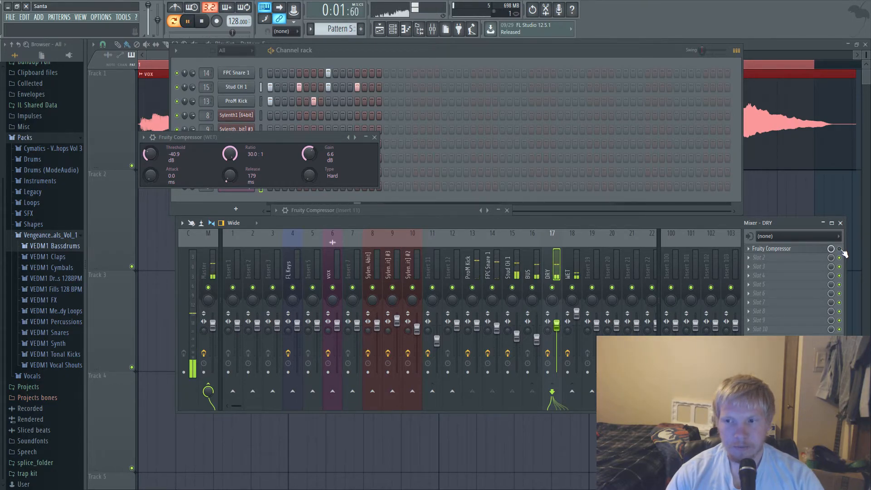
key("space")
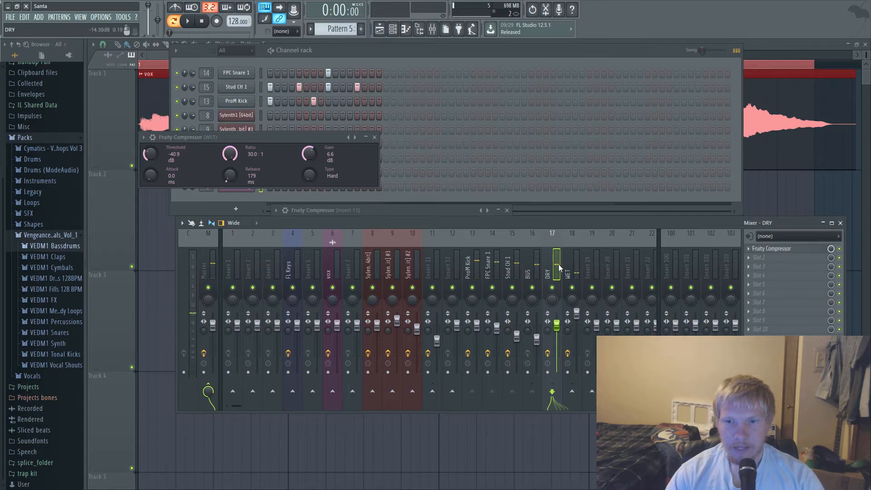
View the Fruity Compressor settings on the DRY and WET tracks once more and close both plugin windows
left_click(568, 264)
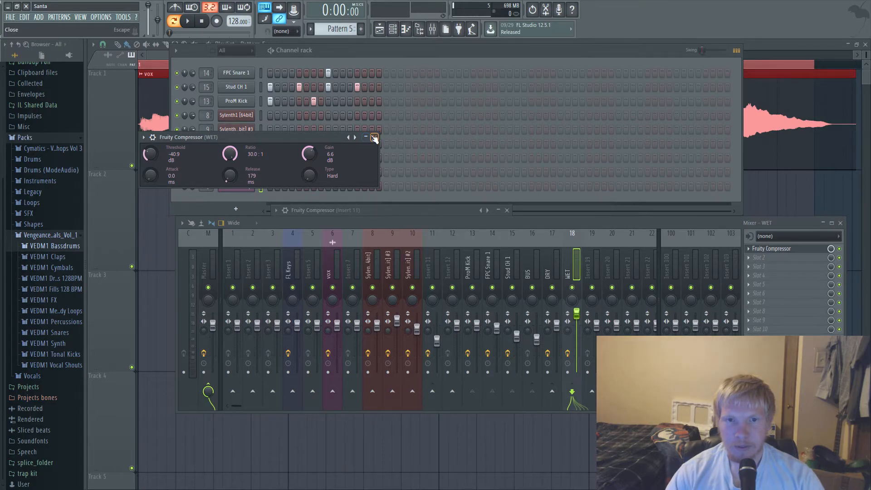
left_click(549, 250)
left_click(778, 248)
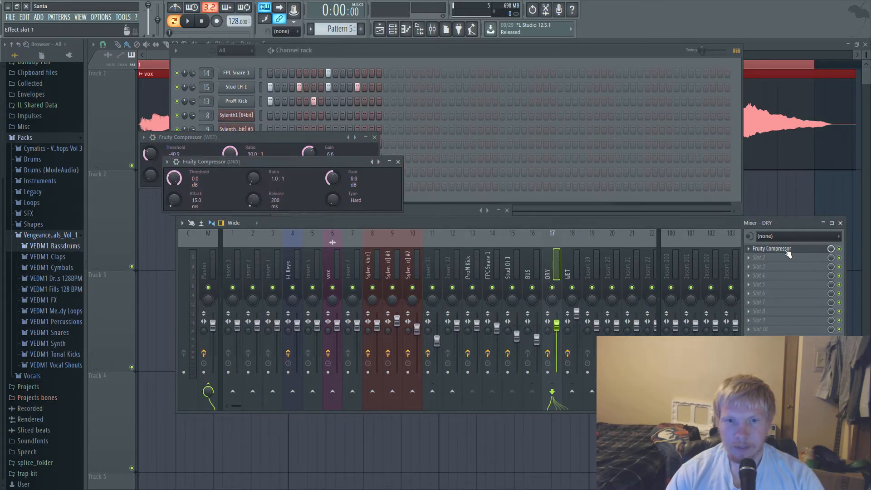
left_click(398, 162)
left_click(568, 262)
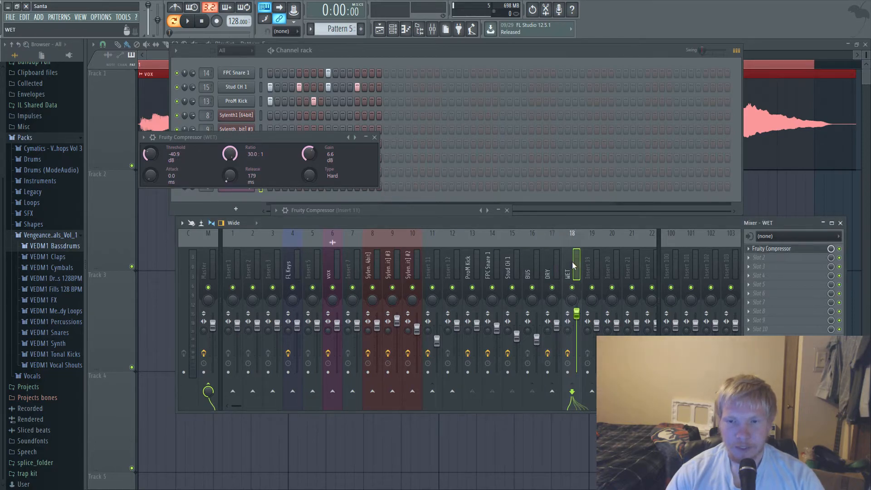
left_click(778, 248)
left_click(778, 249)
left_click_drag(265, 140, 354, 127)
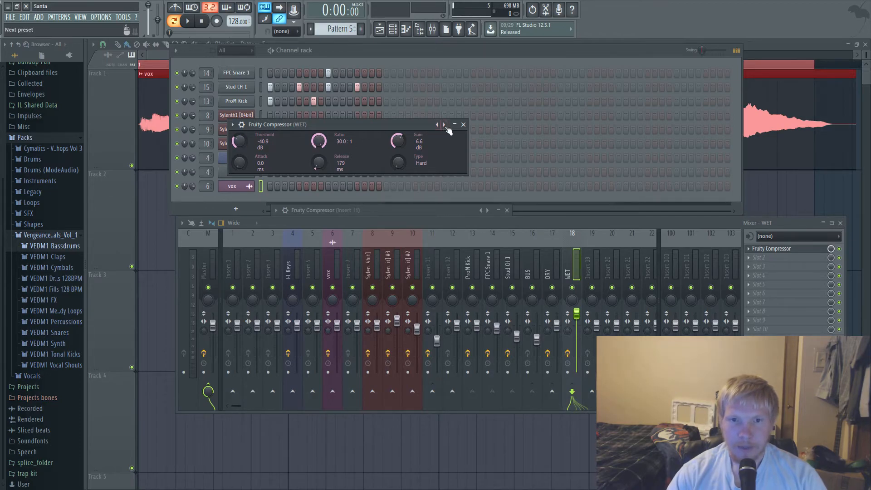
left_click(463, 124)
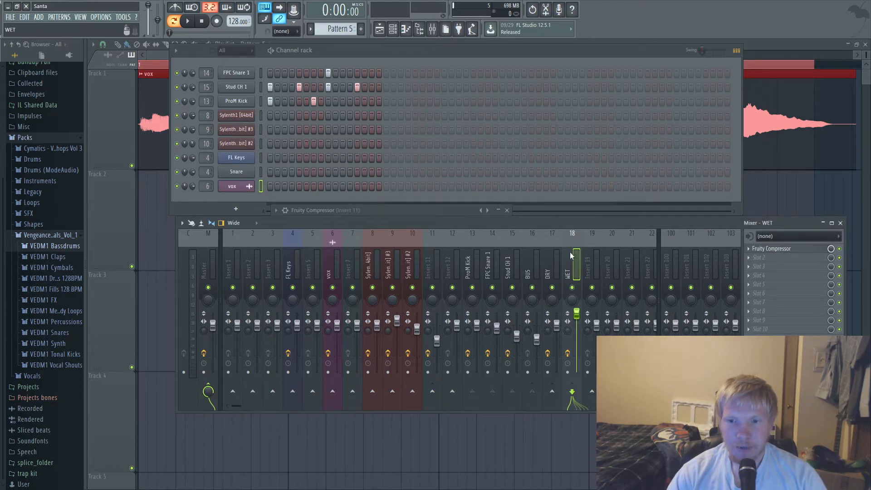
Play Pattern 5 and repeatedly mute and unmute the WET track to compare the drums, watching the Master level
left_click(552, 266)
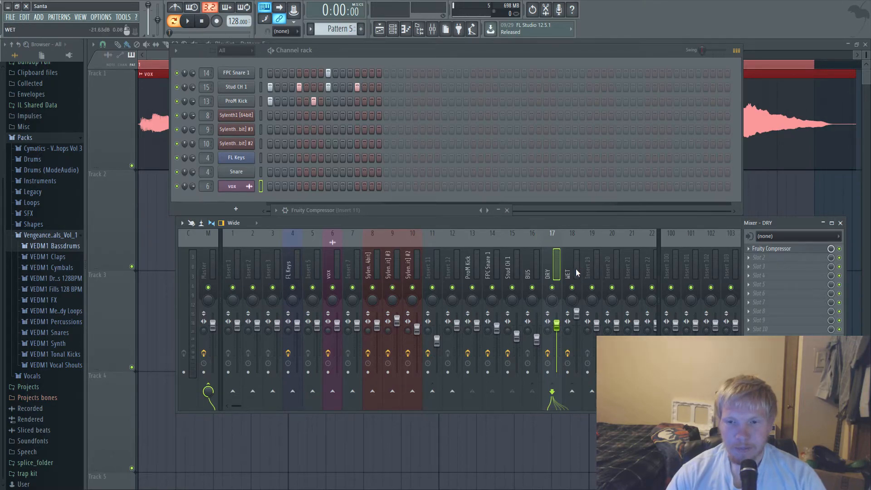
left_click(577, 313)
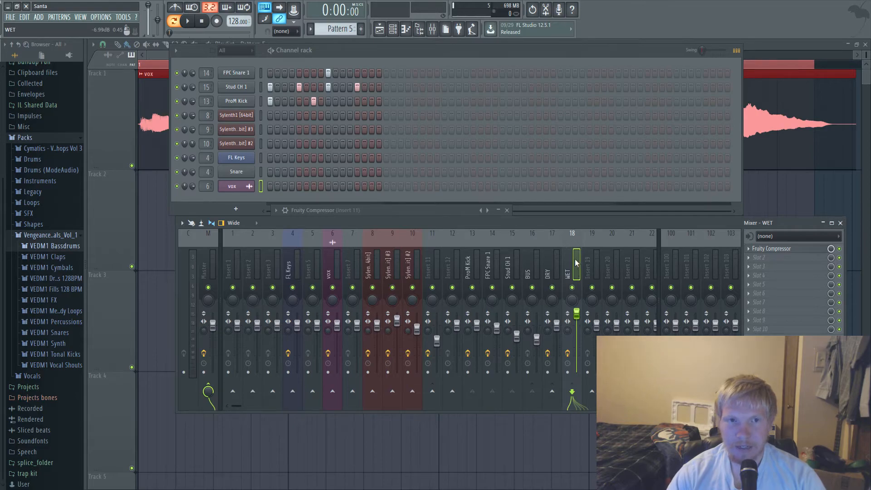
key("space")
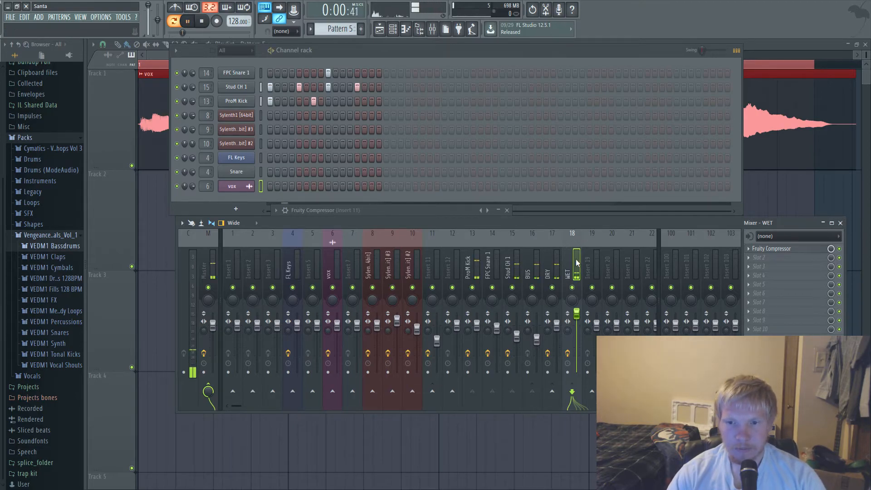
left_click(572, 289)
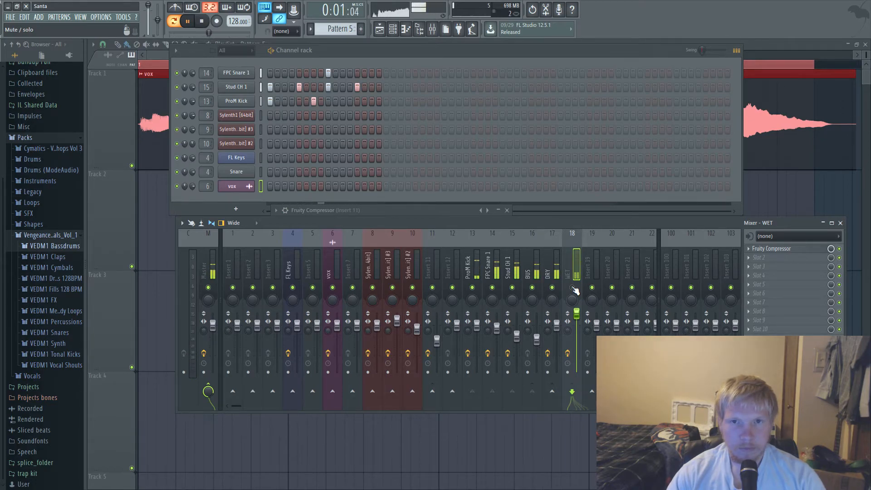
left_click(573, 288)
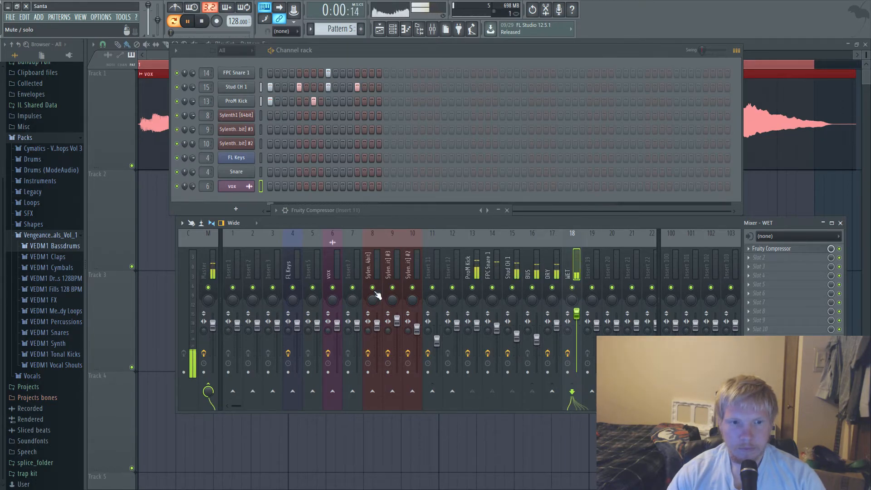
left_click(209, 261)
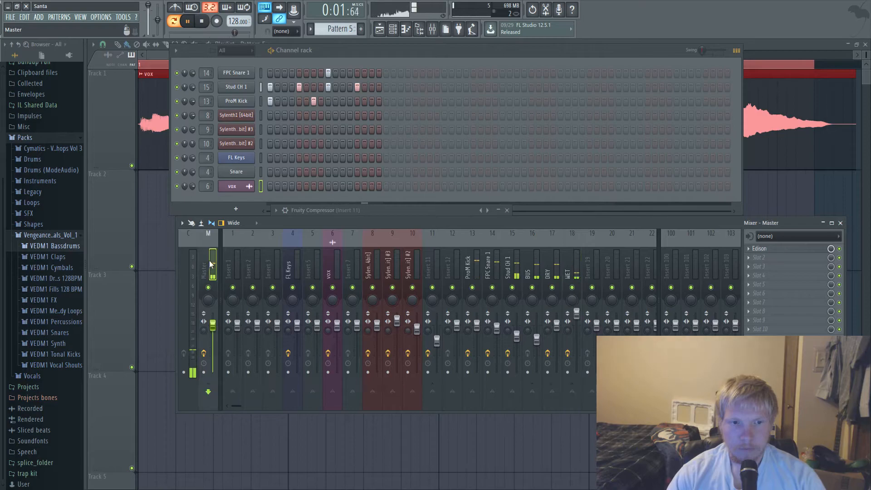
left_click(573, 289)
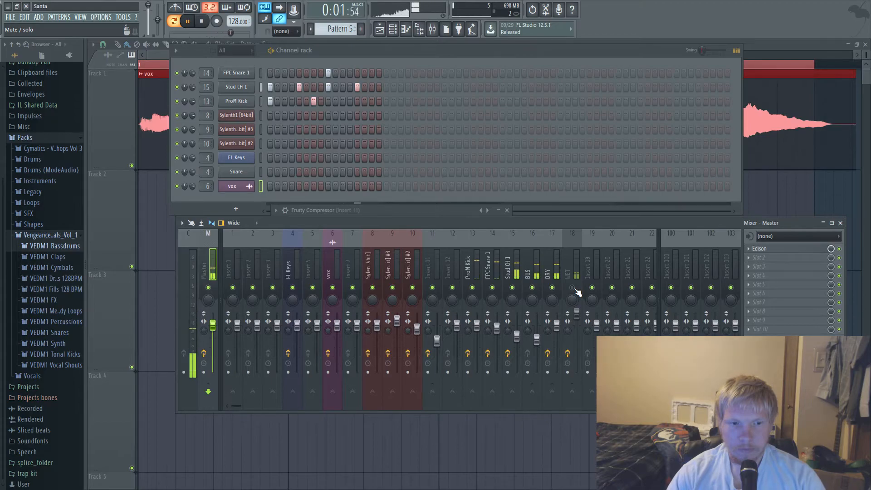
left_click(573, 288)
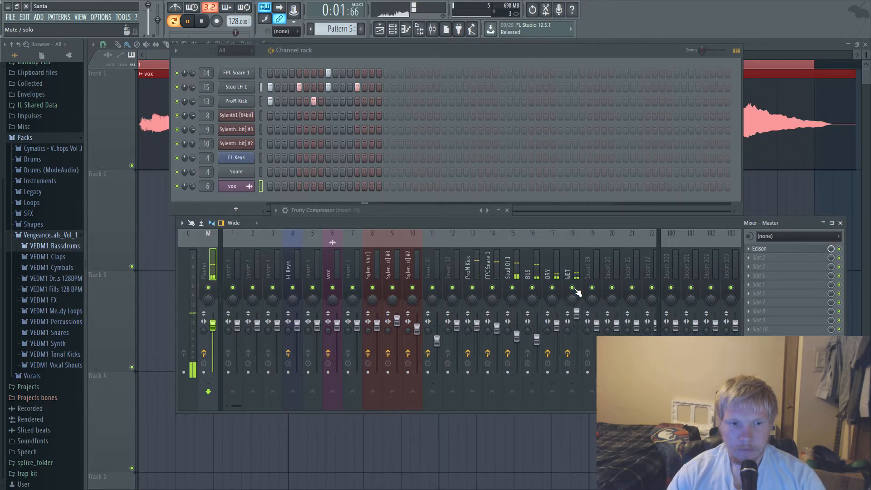
key("space")
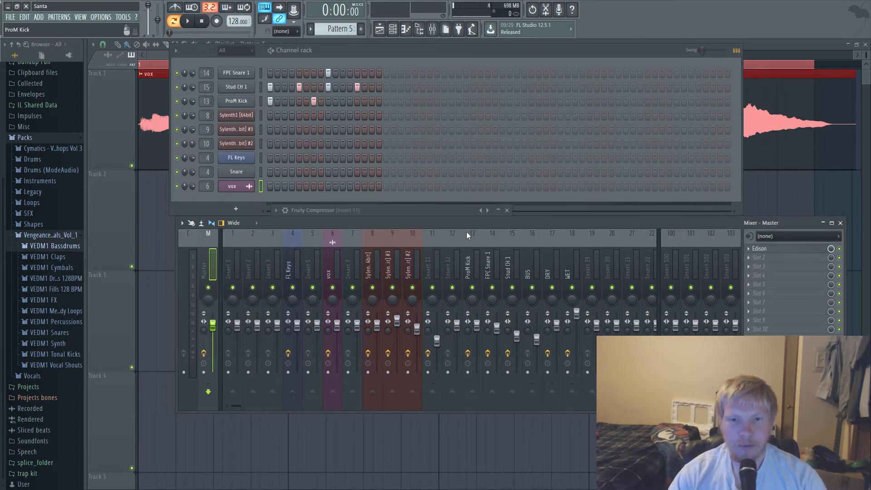
Examine the threshold, ratio, gain, attack and release of the WET track's Fruity Compressor, and close it
left_click(566, 263)
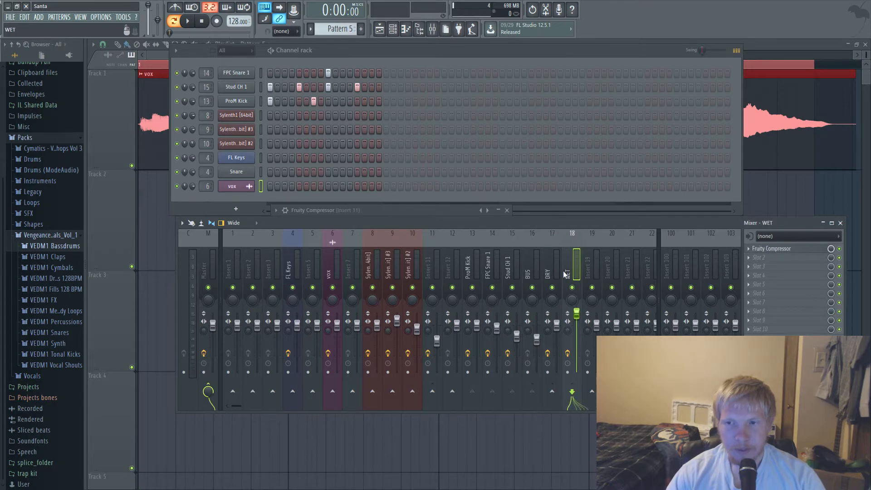
left_click(780, 249)
left_click_drag(390, 123, 435, 264)
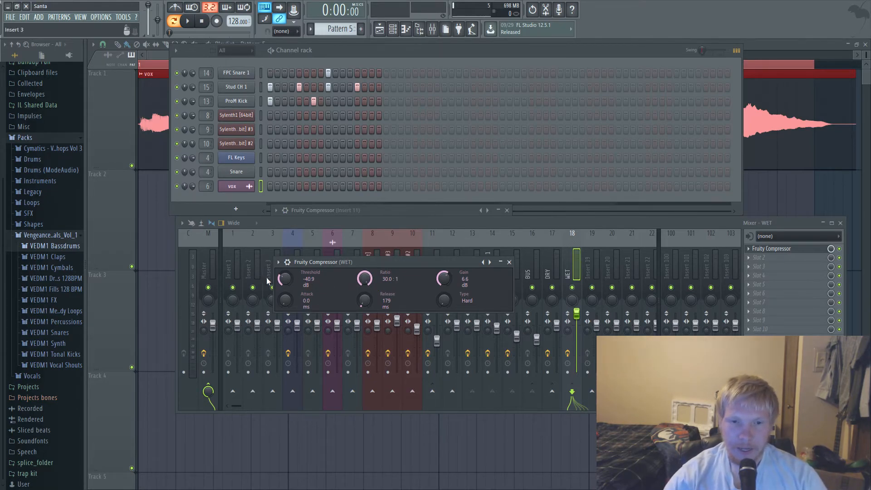
left_click(509, 262)
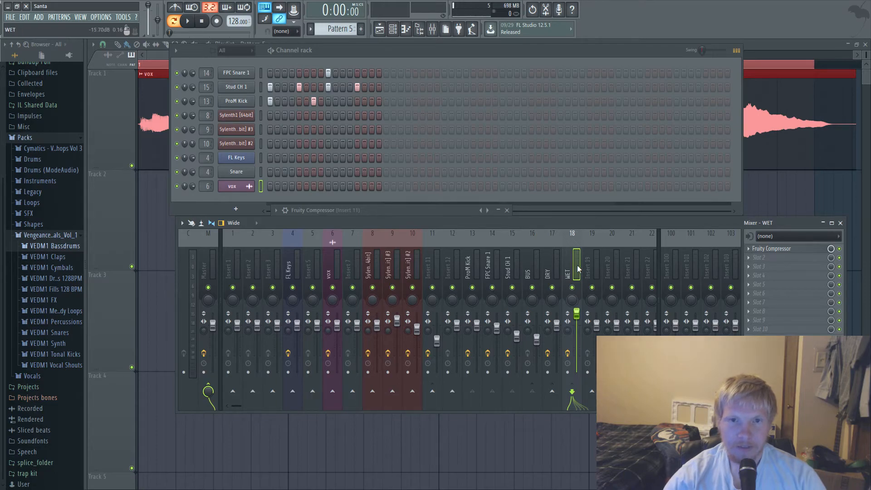
Select the Master track and open the project comptut.flp
left_click(199, 271)
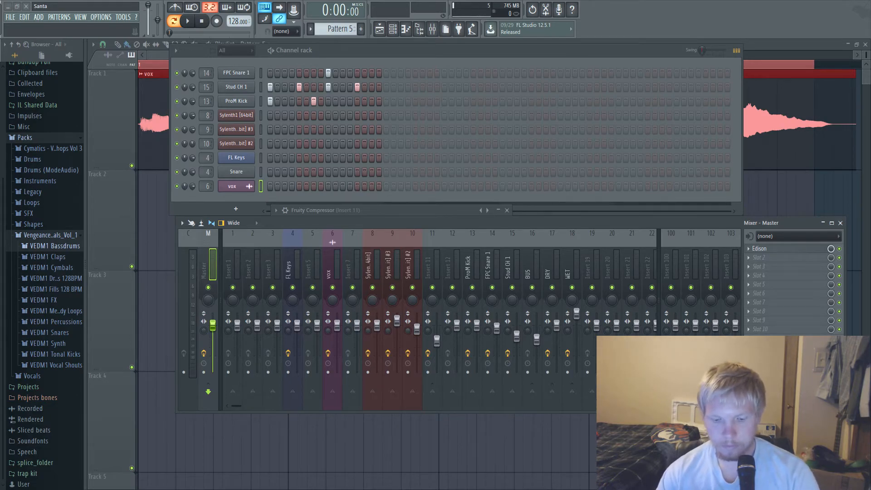
key("Return")
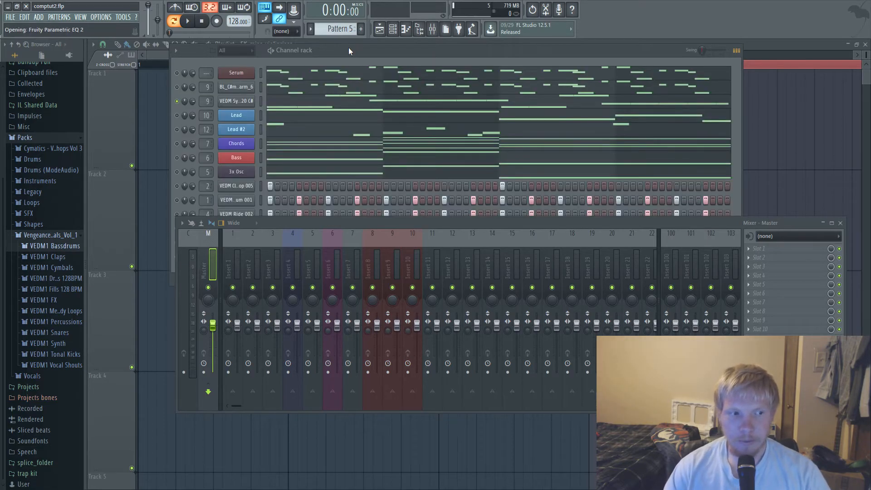
left_click(387, 30)
key("Page_Down")
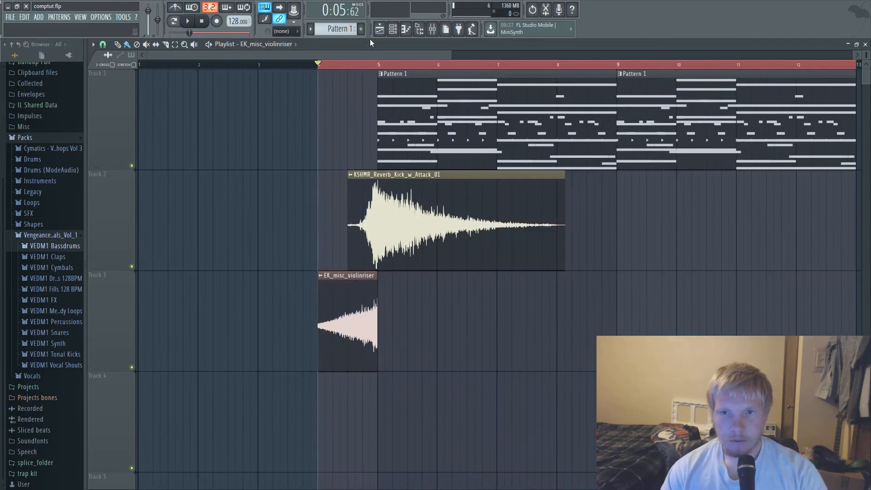
Show the mixer, play the song arrangement and mute mixer track 9 during playback
left_click(432, 28)
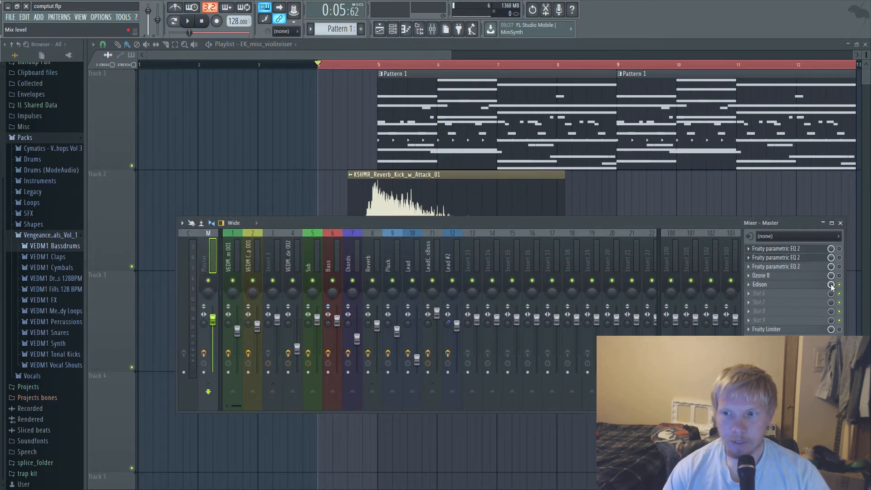
key("space")
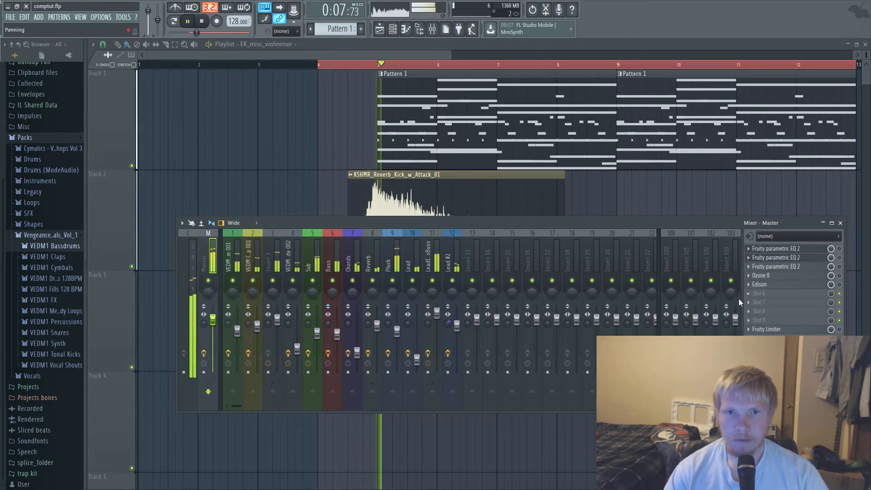
left_click(393, 281)
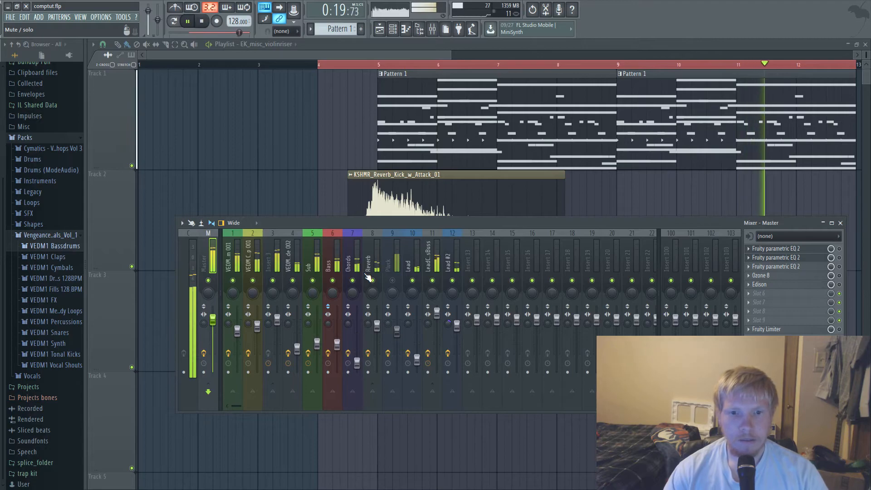
left_click_drag(391, 55, 430, 59)
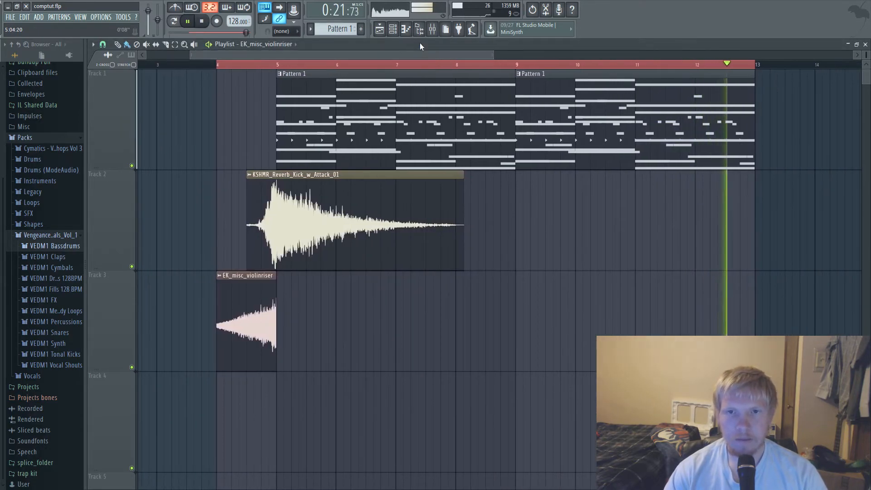
Return to the mixer, stop playback and add a Fruity Compressor in slot 6 of the Master track
left_click(432, 30)
key("space")
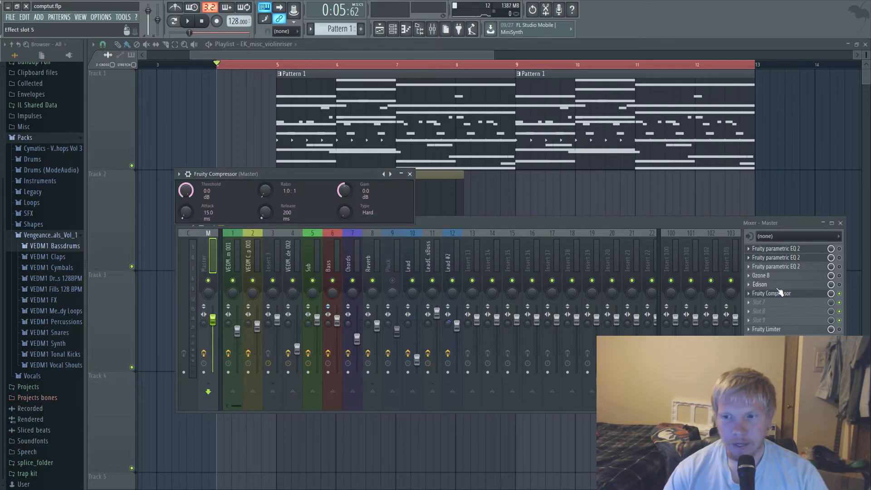
Replace the Master's slot 6 compressor with a Fruity Limiter, look over its window and close it
left_click(751, 293)
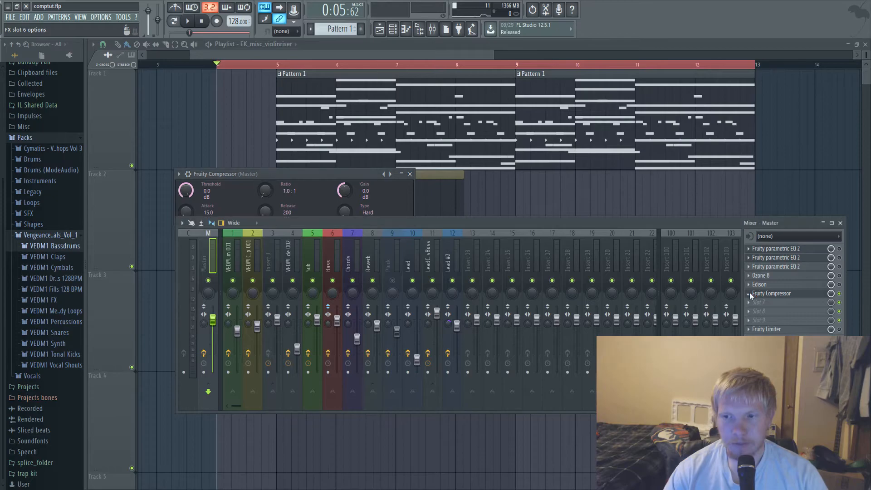
left_click(754, 222)
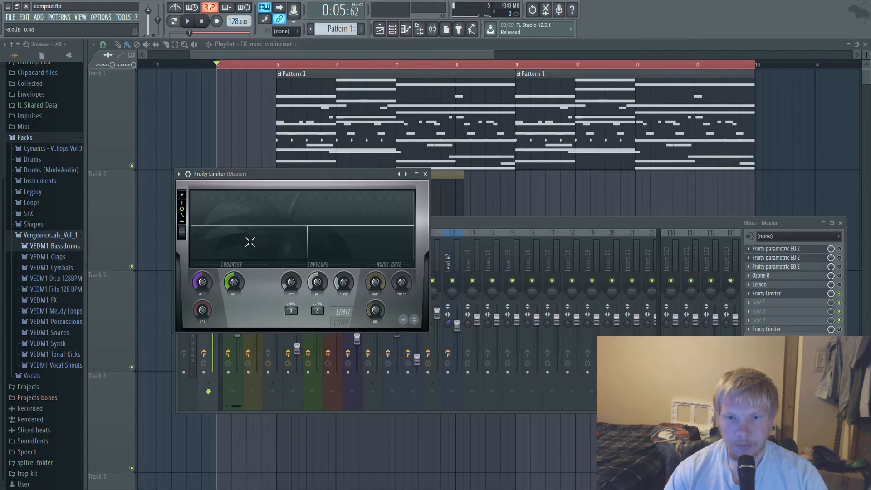
left_click_drag(250, 178, 338, 113)
left_click(511, 113)
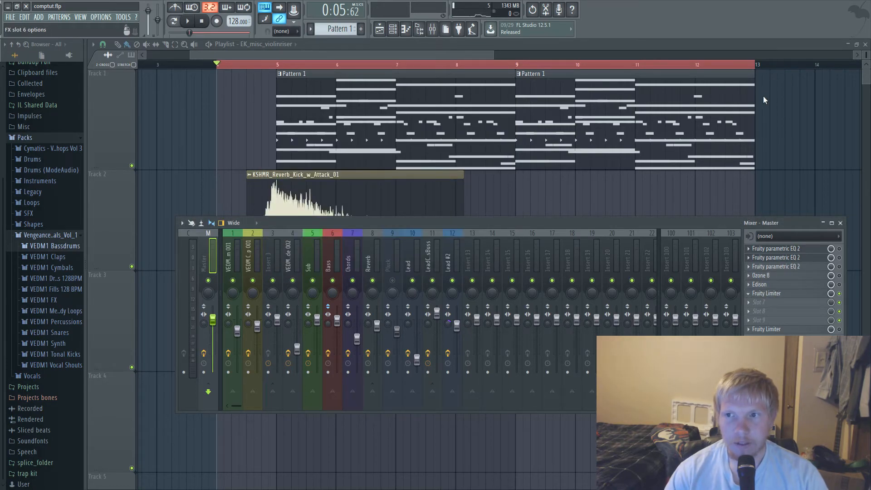
Replace the Master's slot 6 limiter with a Fruity Compressor, play the song, and set threshold -8.1 dB, attack 7.7 ms and release 138 ms
left_click(762, 112)
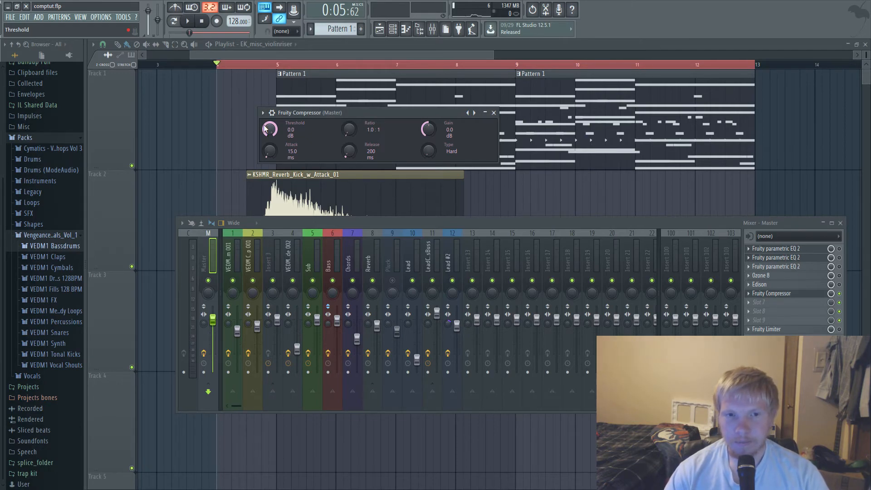
left_click_drag(308, 115, 306, 118)
key("space")
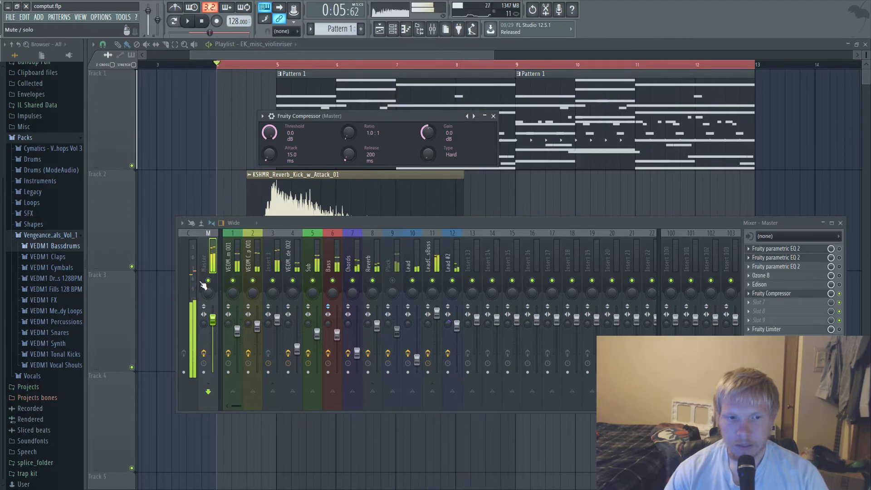
key("space")
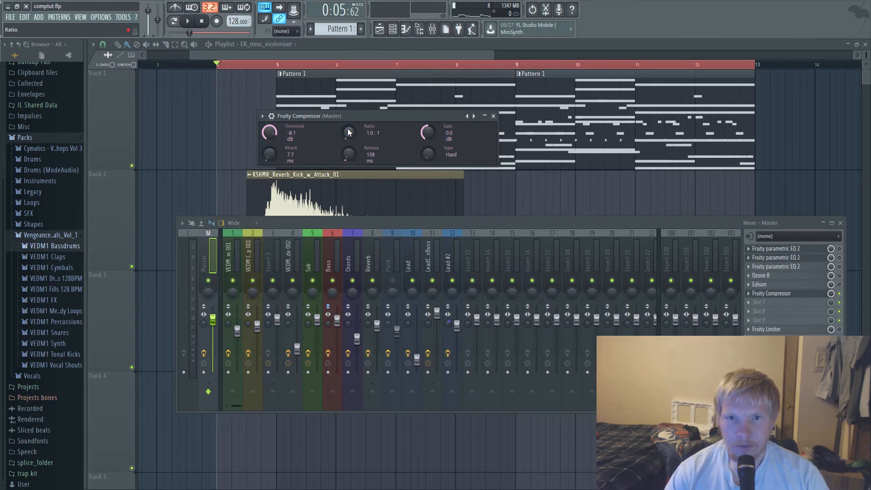
During playback, set the Master compressor's ratio to 30.0:1, gain to 4.4 dB, attack to 8.3 ms and release to 85 ms
key("space")
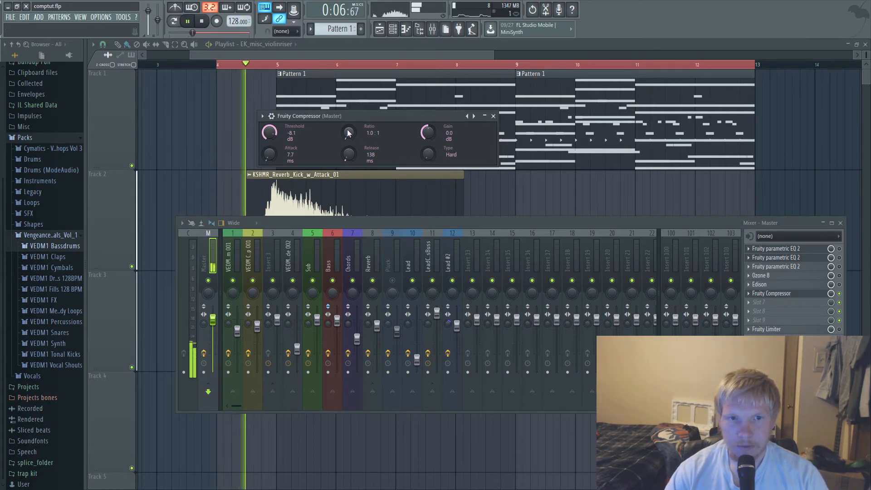
left_click_drag(348, 133, 349, 45)
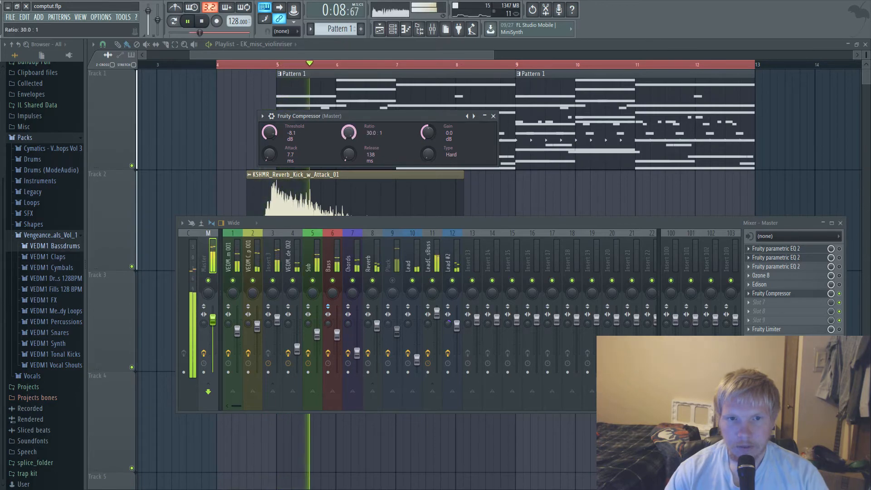
mouse_move(429, 132)
left_mouse_down()
mouse_move(429, 110)
mouse_move(429, 118)
left_mouse_up()
left_click_drag(269, 155, 270, 154)
mouse_move(347, 151)
left_mouse_down()
mouse_move(348, 141)
mouse_move(348, 168)
left_mouse_up()
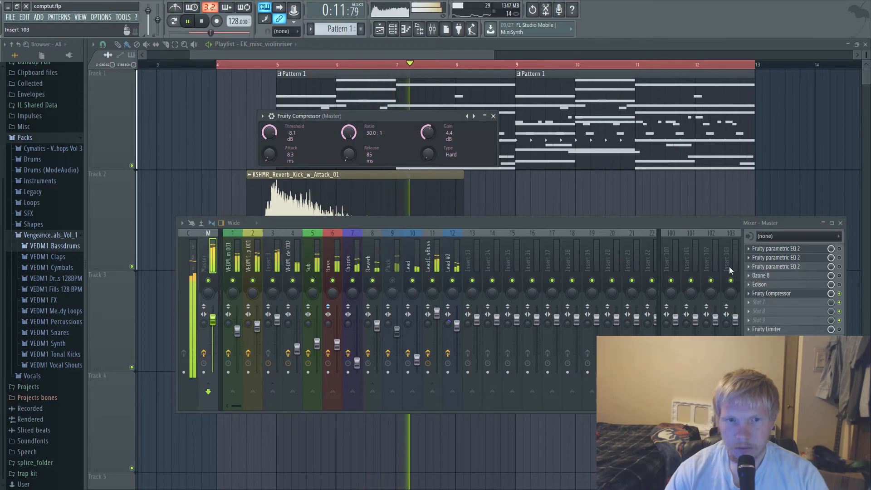
Lower the Master compressor's gain to 1.4 dB while comparing the song with the effect switched off and on
left_click_drag(427, 130, 426, 123)
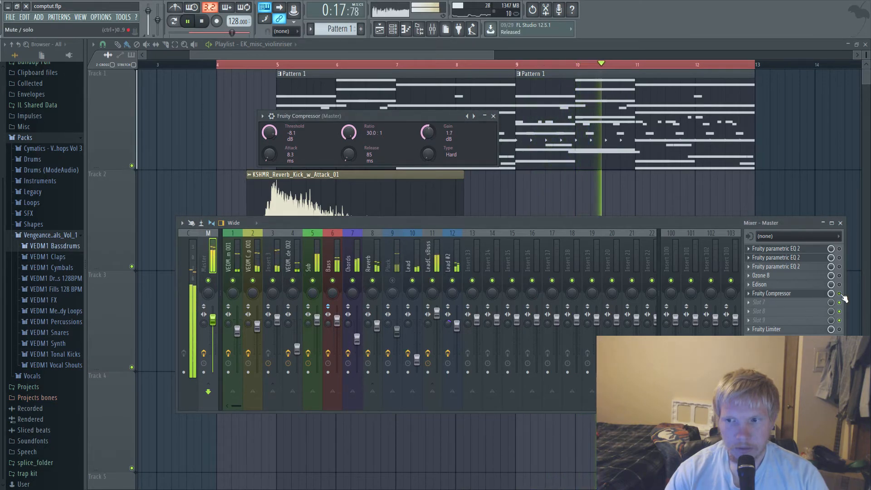
left_click(841, 294)
left_click_drag(431, 130, 430, 132)
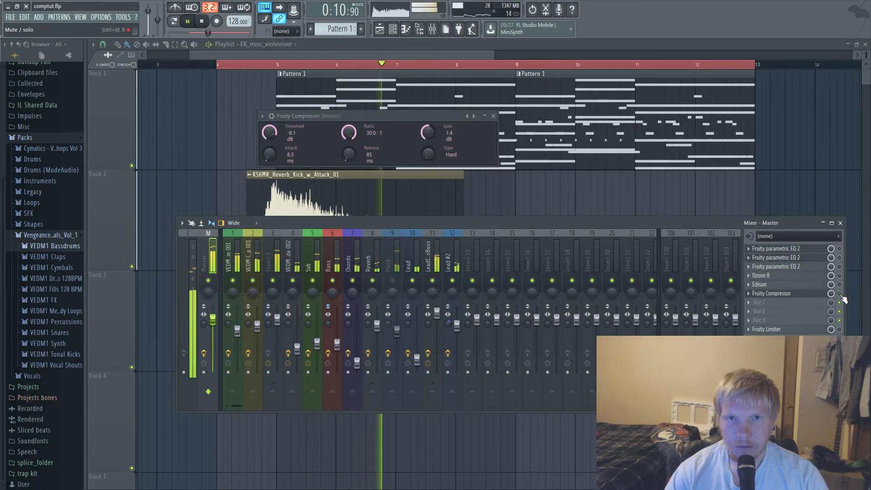
key("space")
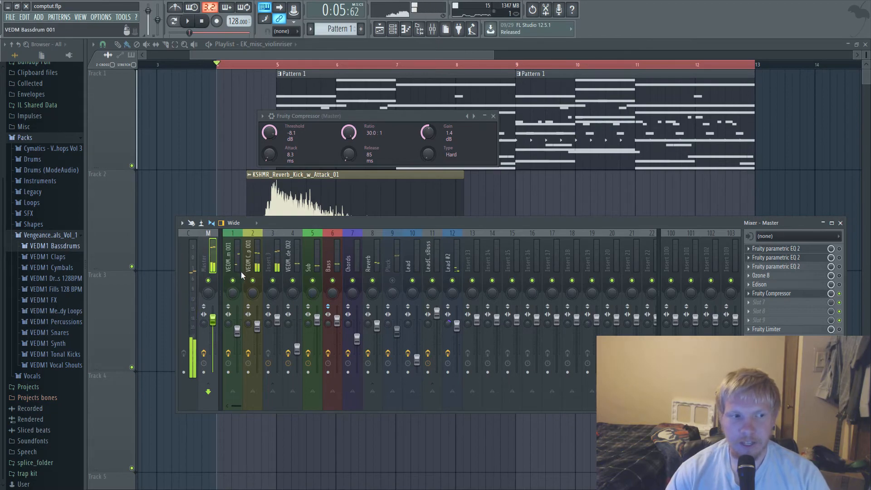
Play the arrangement again to hear the compressor's effect on the Master, stopping and restarting playback
key("space")
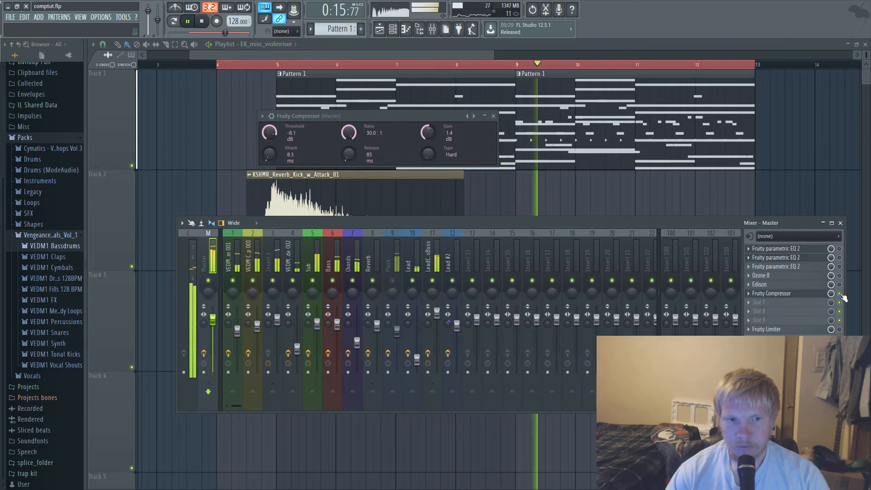
key("space")
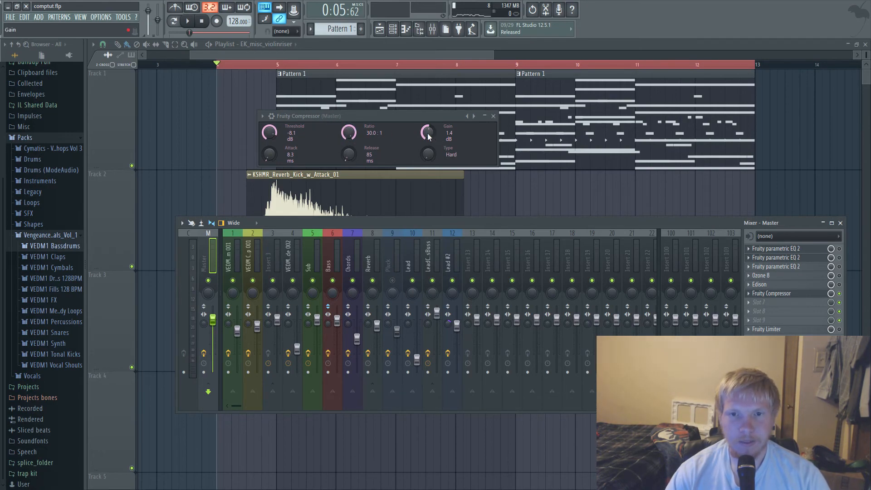
key("space")
key("space")
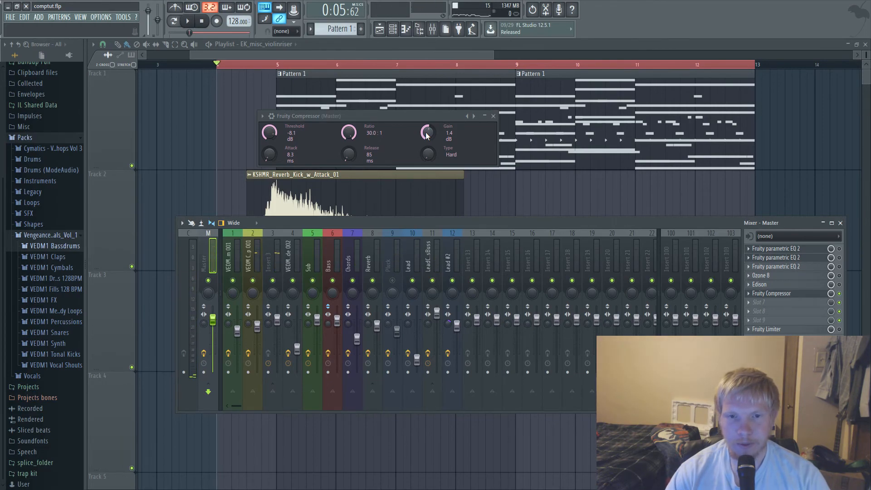
During playback, set compressor gain to 5.9 dB, try release at 3573 and 43 ms, set attack to 10.4 ms and lower threshold to -33.6 dB
key("space")
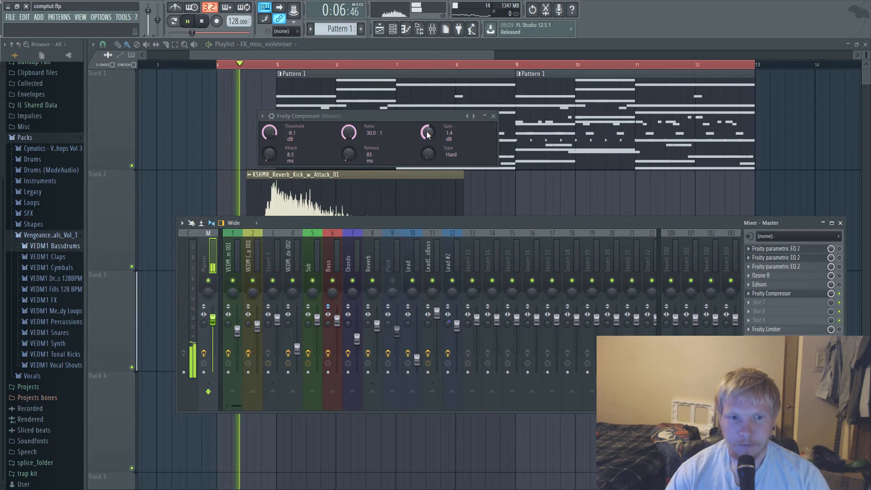
left_click_drag(427, 135, 427, 119)
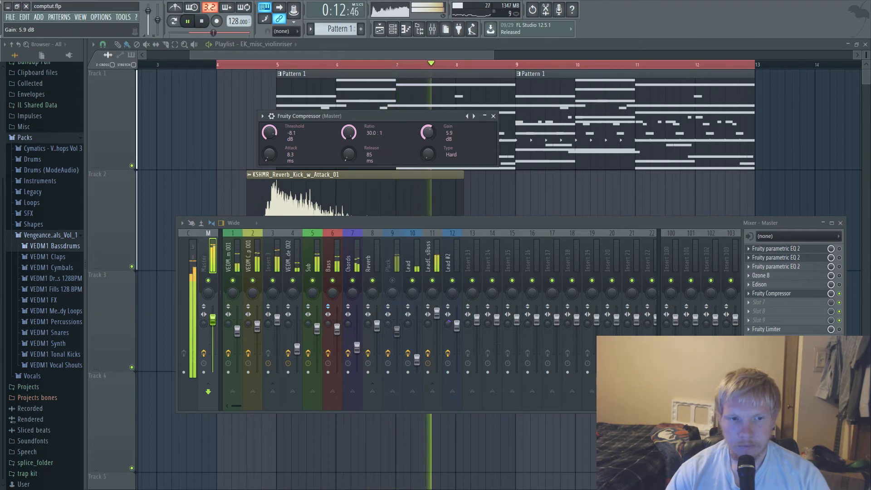
left_click_drag(348, 157, 350, 89)
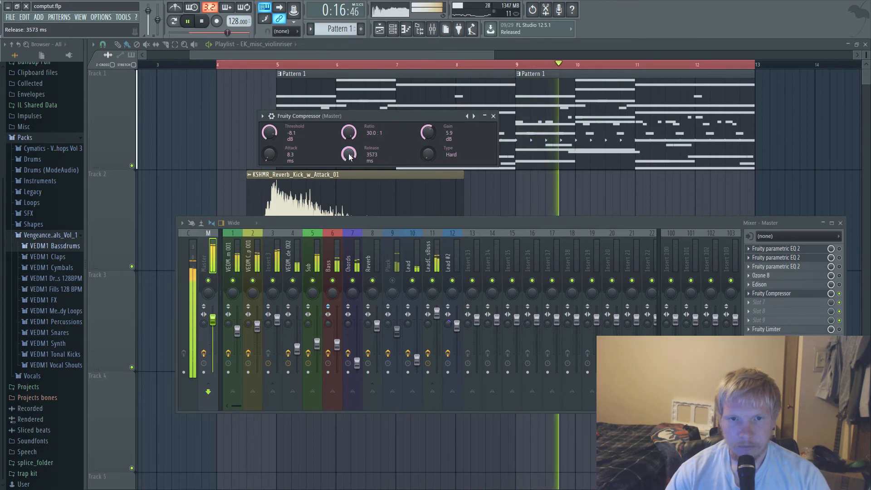
left_click_drag(349, 158, 349, 180)
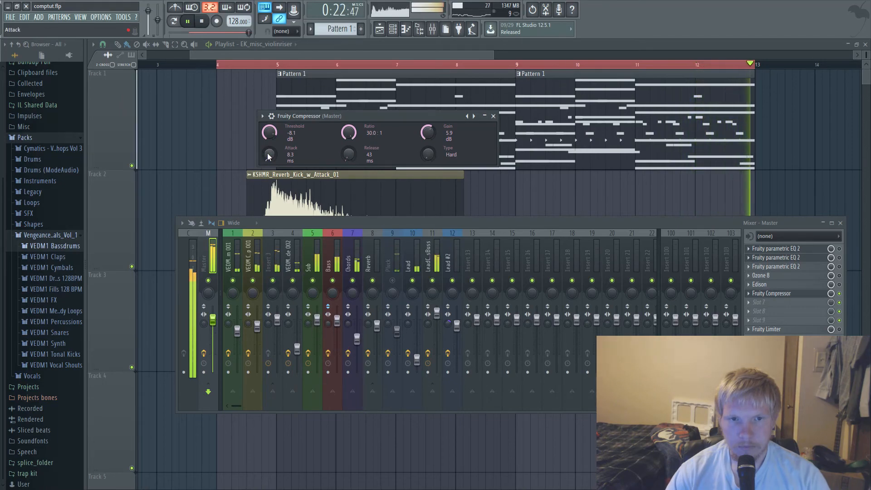
mouse_move(269, 154)
left_mouse_down()
mouse_move(270, 165)
mouse_move(269, 136)
mouse_move(269, 149)
left_mouse_up()
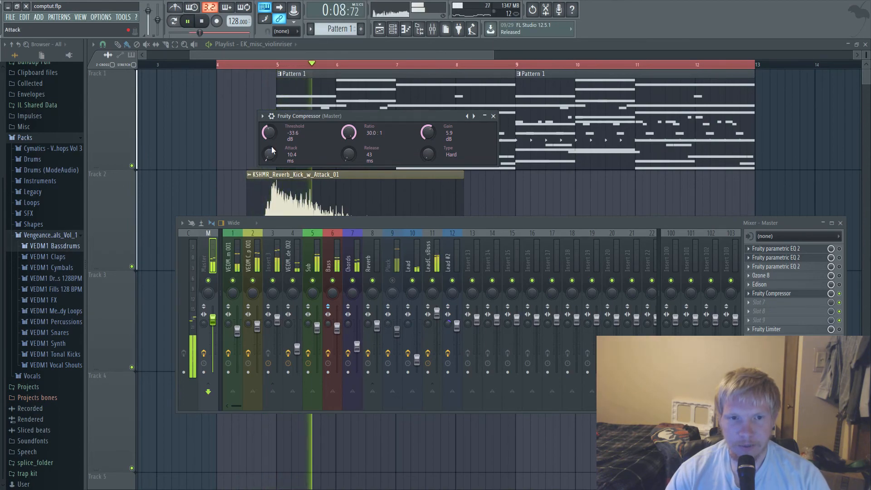
Set the Master compressor's release to 105 ms, threshold to -8.4 dB and gain to 5.5 dB, and close its window
left_click_drag(351, 152, 350, 182)
left_click_drag(351, 151, 350, 127)
mouse_move(270, 132)
left_mouse_down()
mouse_move(269, 106)
mouse_move(270, 127)
mouse_move(270, 116)
left_mouse_up()
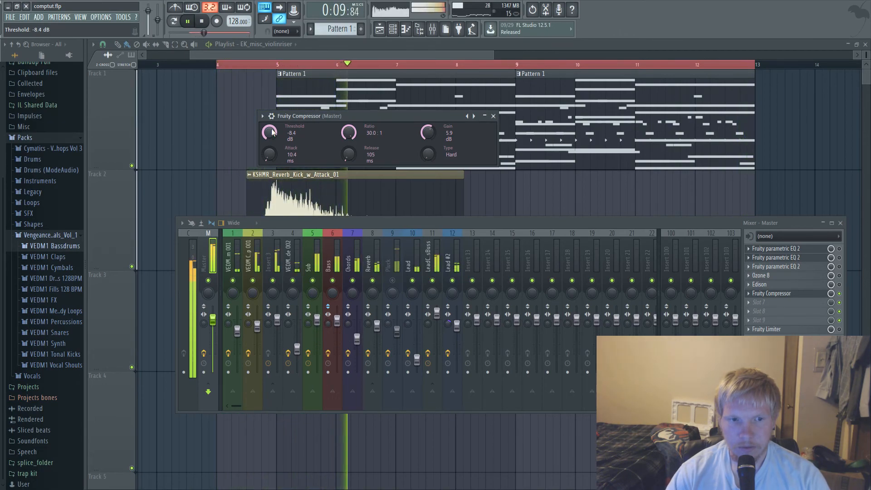
left_click(493, 116)
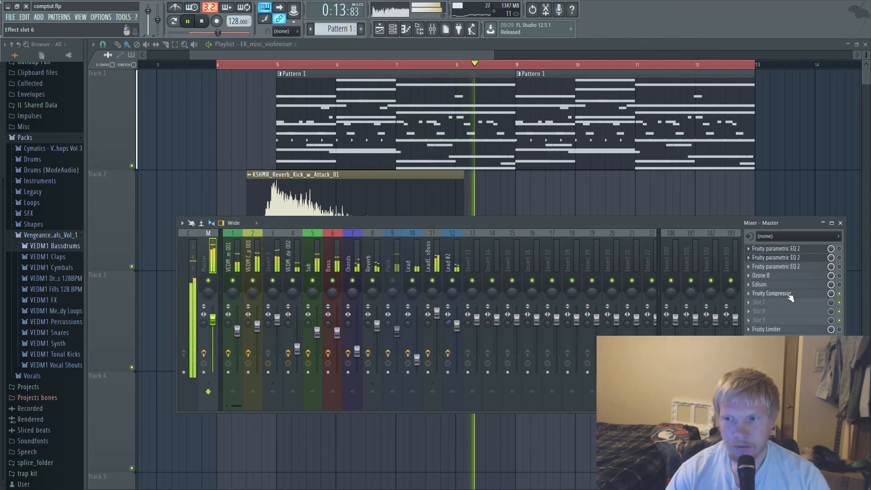
left_click(772, 294)
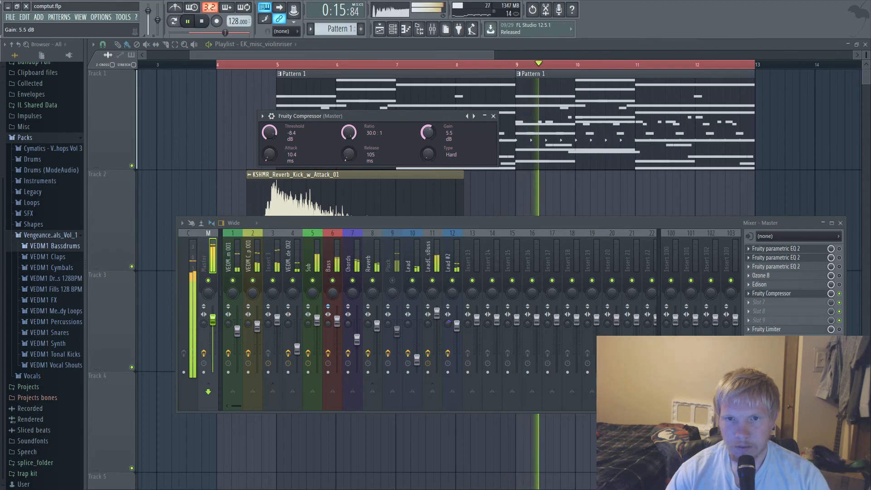
left_click(494, 115)
Replay the arrangement to listen to the Master with its compressor, stop playback, and show the start of the playlist with the mixer hidden
key("space")
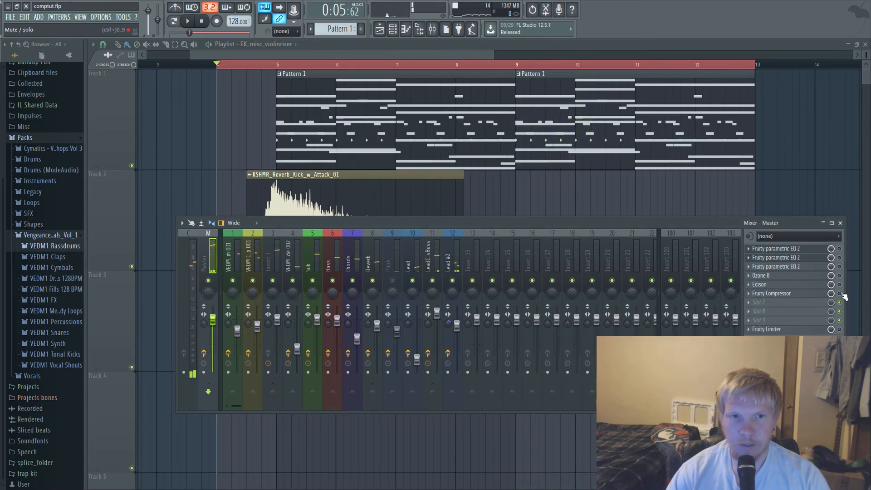
key("space")
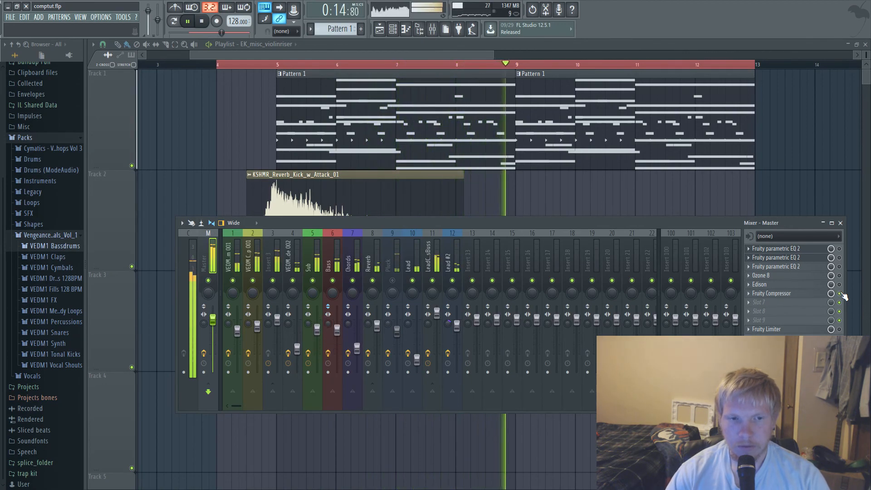
key("space")
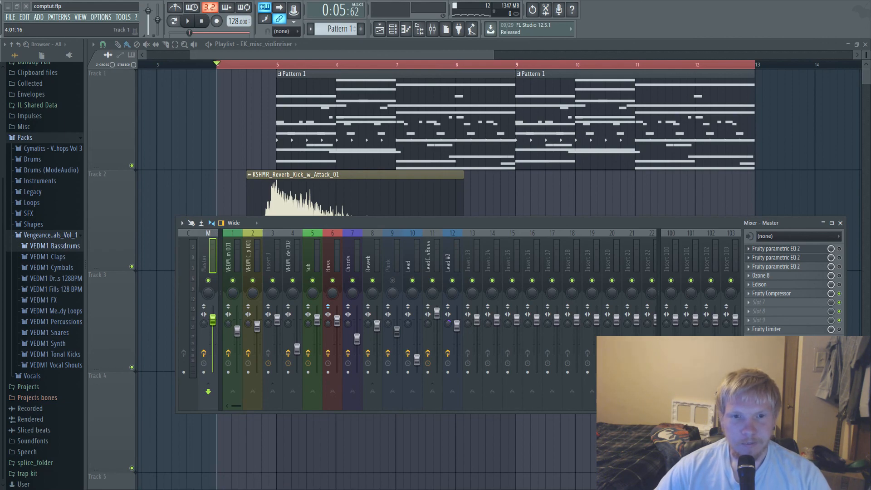
left_click_drag(242, 55, 271, 34)
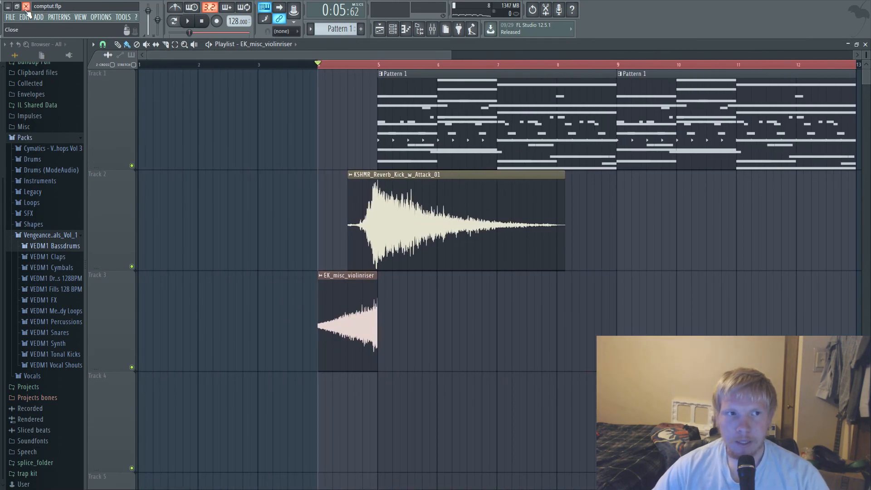